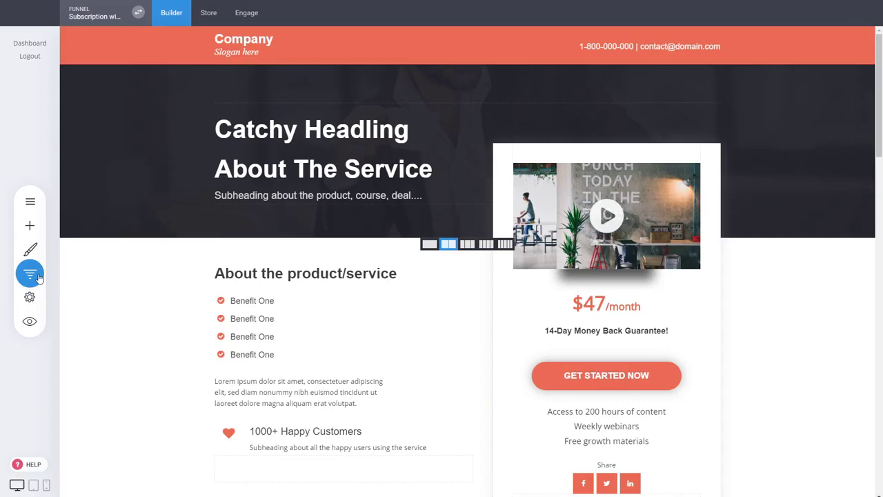
Step: Add a 'Membership' section label below the Thank You step in the funnel's step list
click(31, 274)
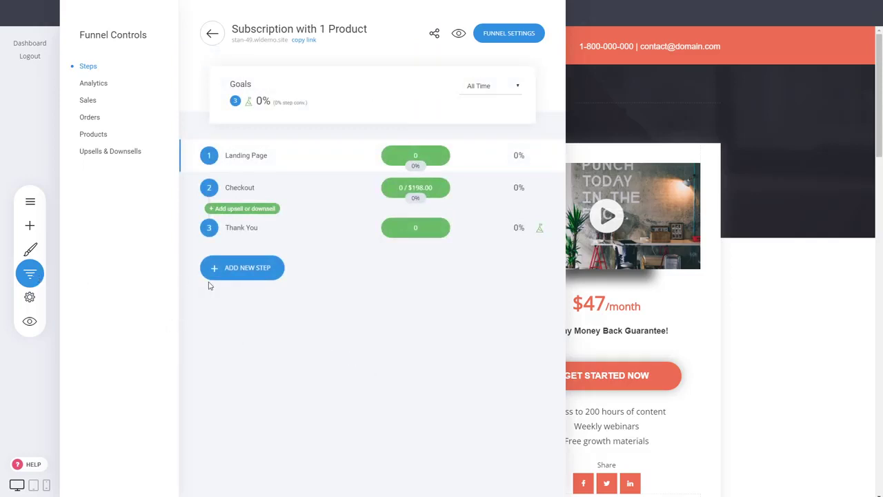
click(268, 276)
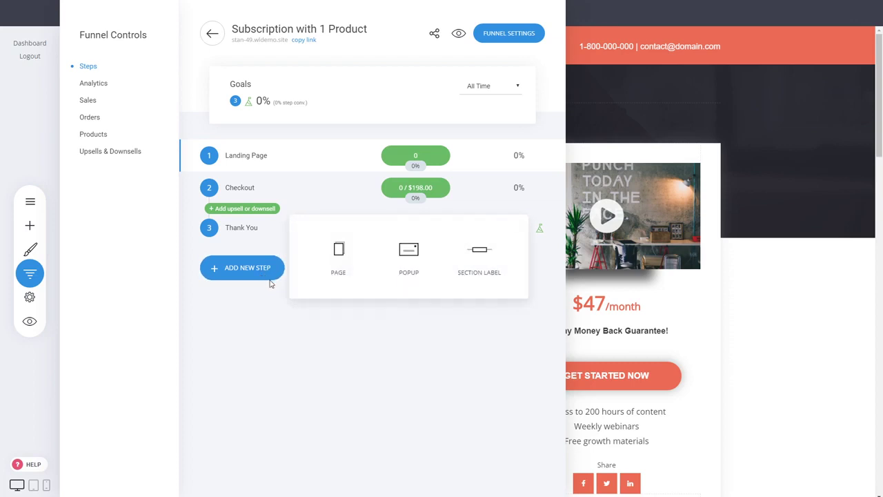
click(481, 273)
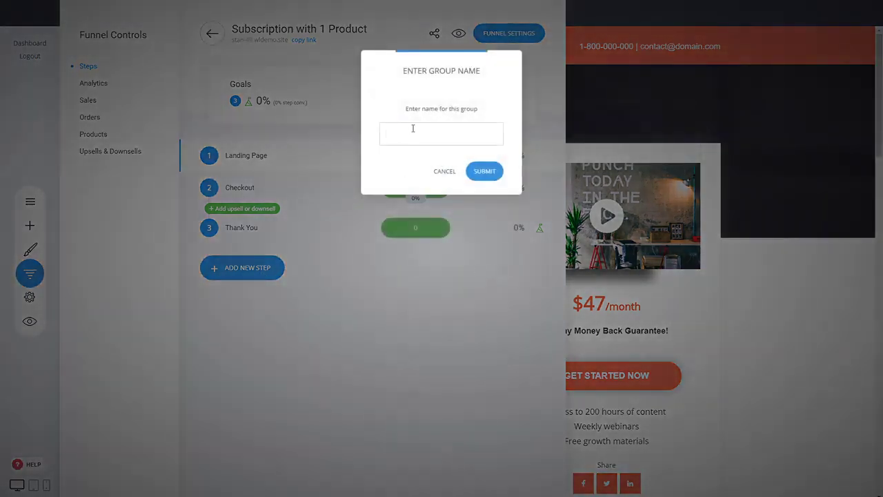
text(Membership)
click(484, 171)
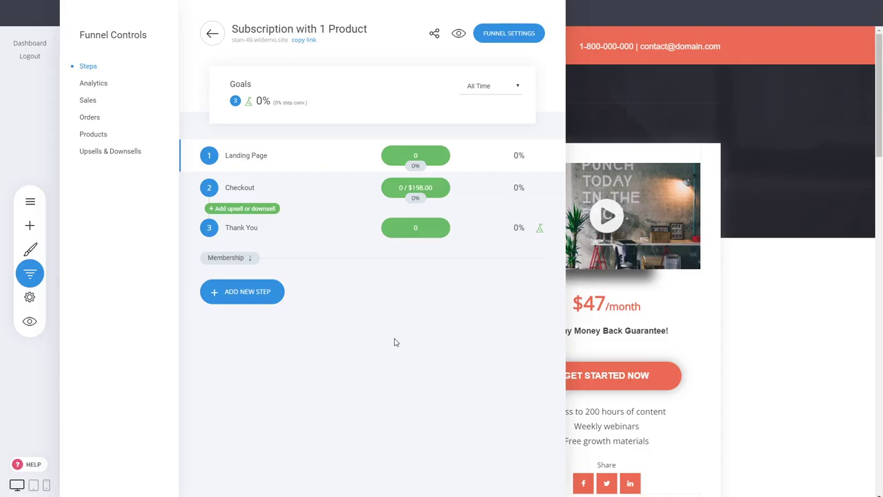
Step: Start a new page step and browse the Membership / Course templates
click(247, 299)
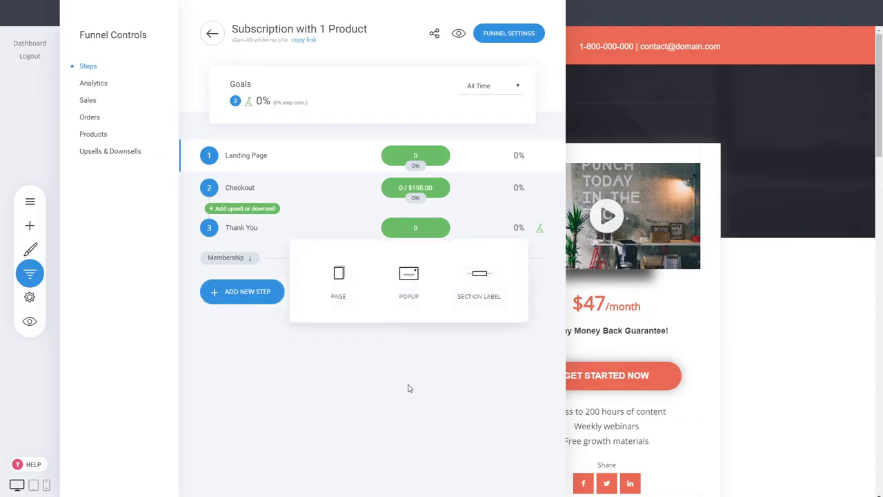
click(339, 295)
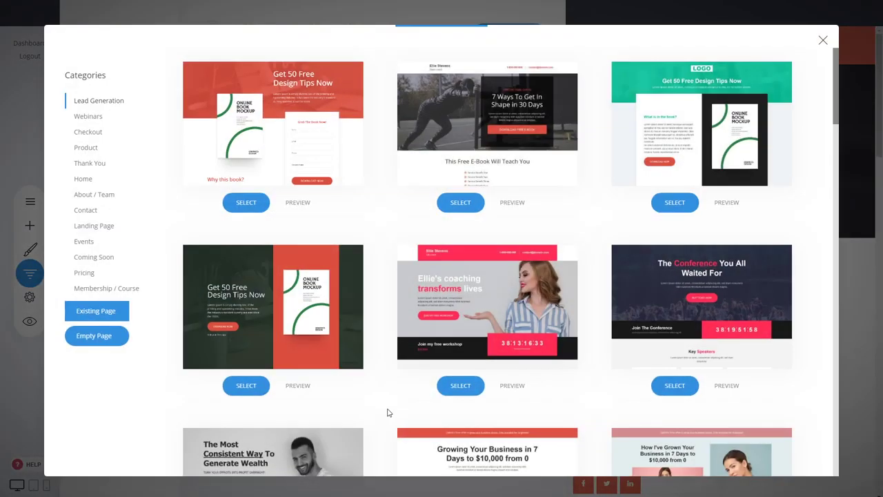
click(113, 291)
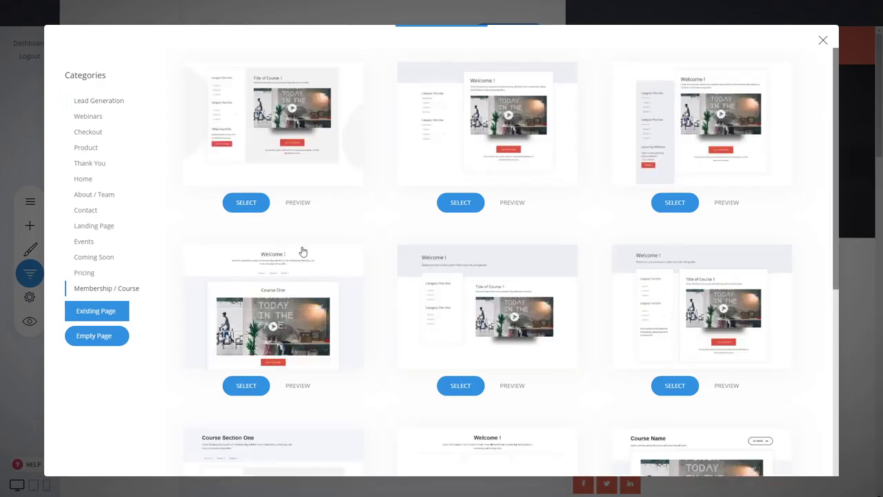
scroll(386, 221, down, 3)
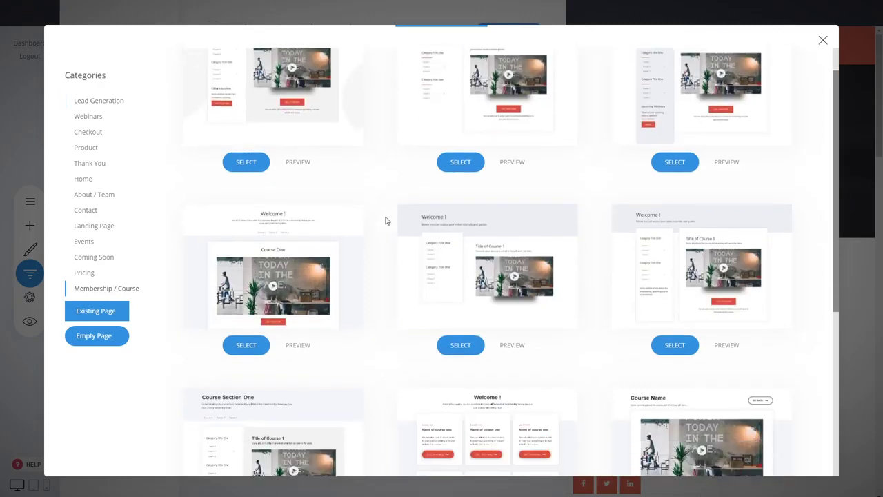
scroll(386, 221, up, 3)
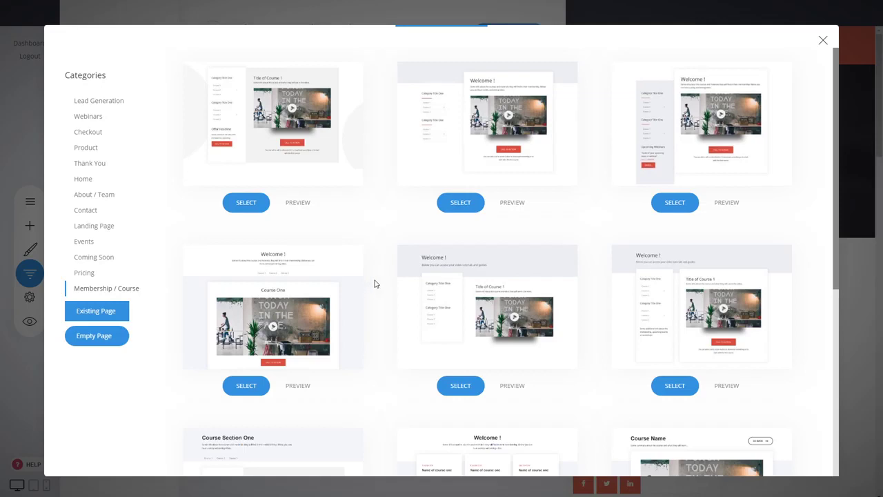
scroll(375, 283, down, 2)
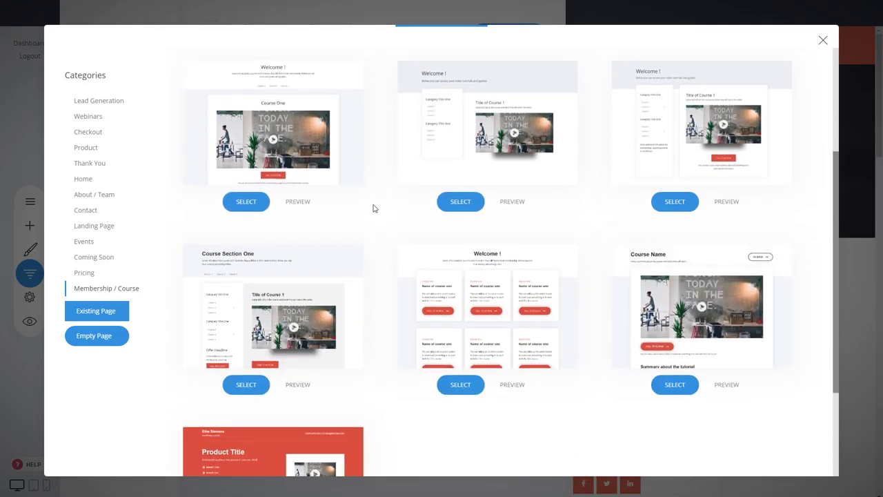
scroll(374, 209, down, 1)
scroll(374, 211, down, 1)
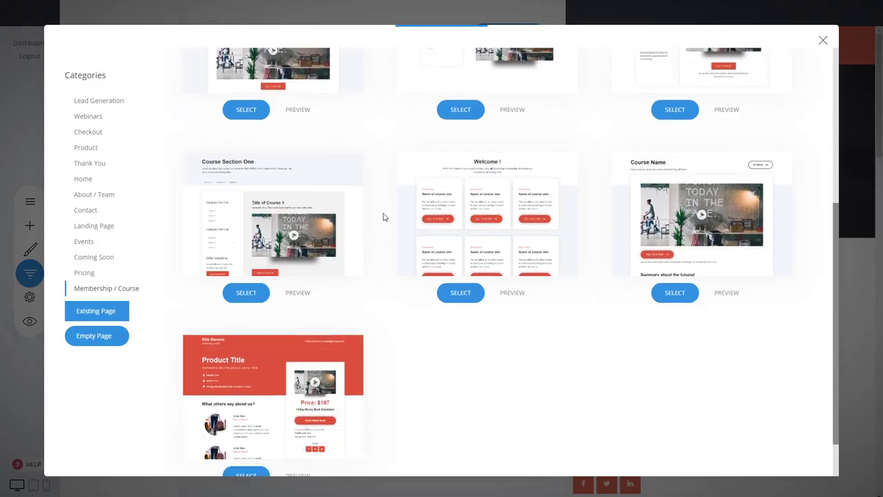
scroll(386, 235, down, 1)
scroll(394, 283, up, 5)
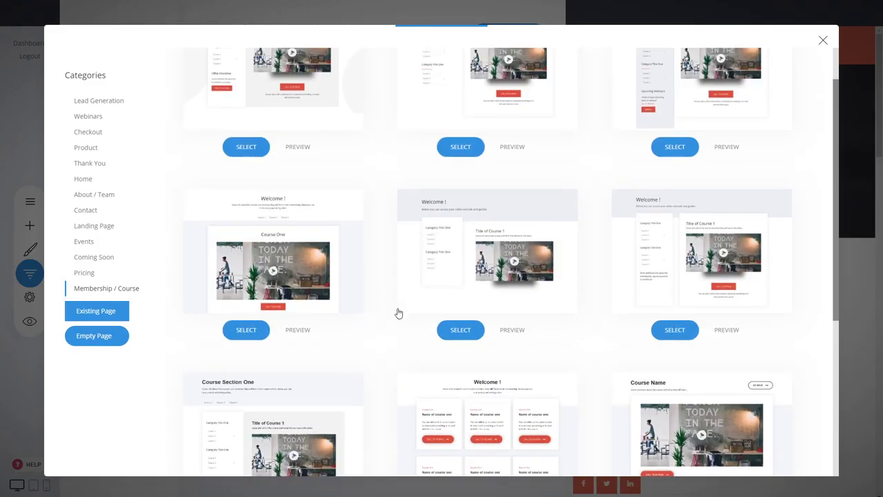
scroll(397, 303, up, 1)
scroll(396, 276, down, 4)
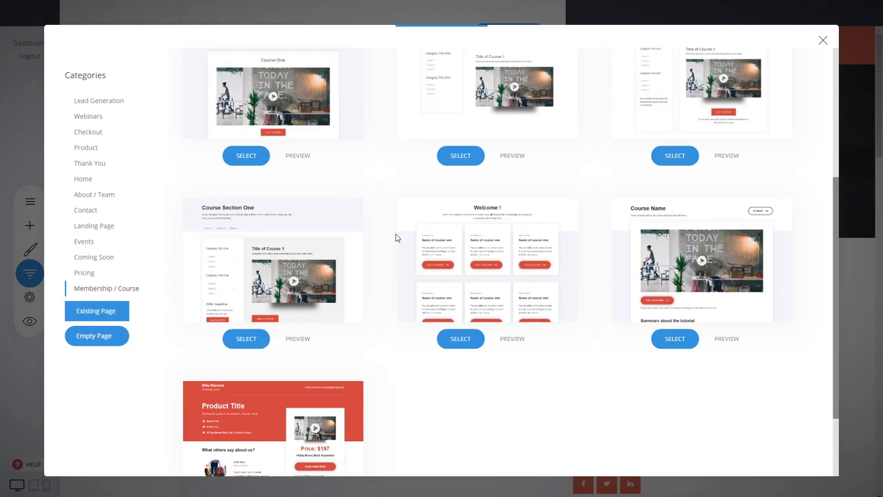
scroll(594, 387, up, 3)
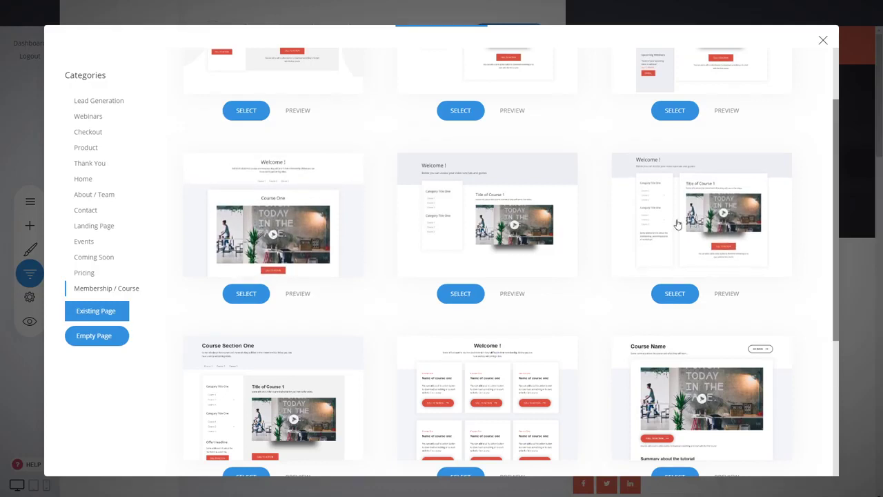
scroll(586, 312, down, 3)
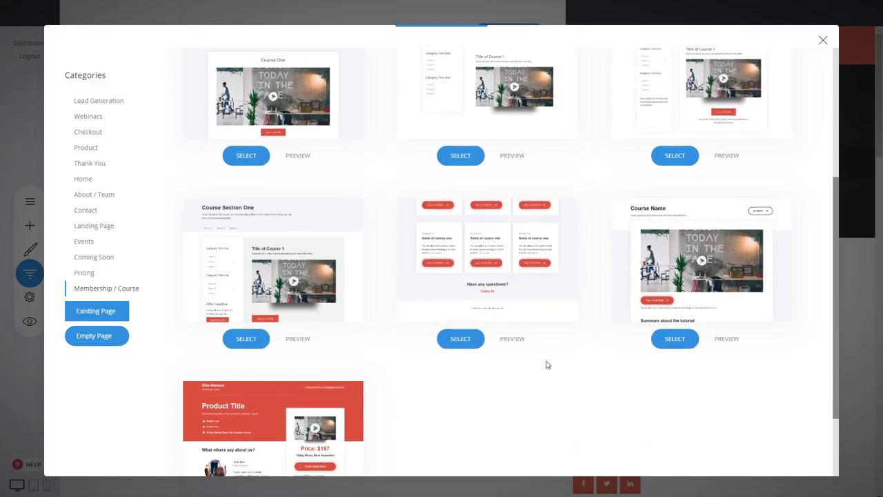
Step: Create the page from the welcome course-cards template, named 'Dashboard'
click(508, 278)
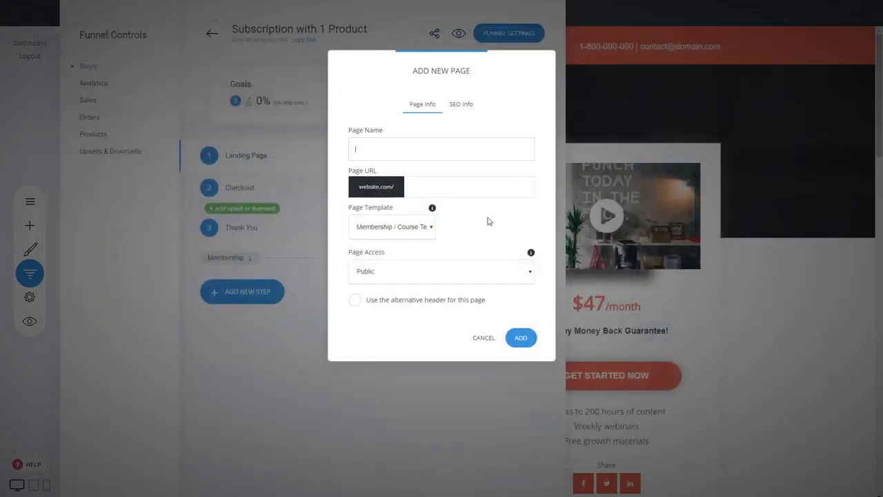
text(Dasbh)
key(BackSpace)
key(BackSpace)
text(hboard)
click(521, 338)
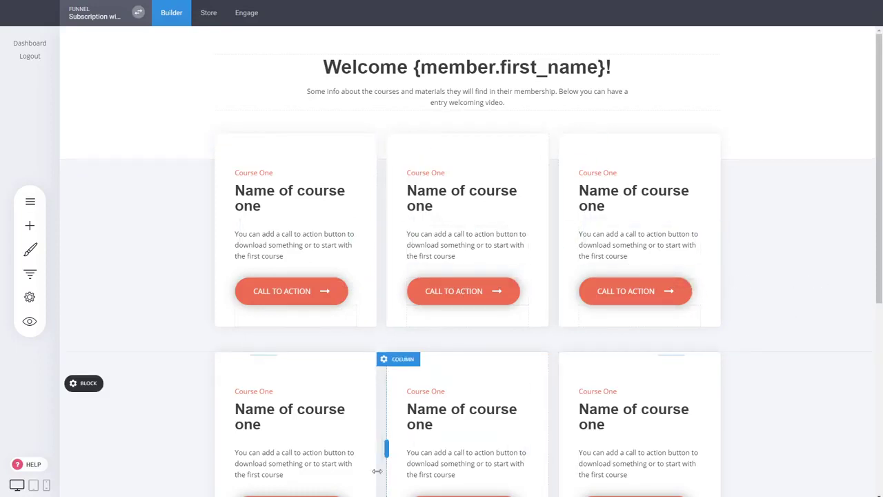
Step: Scroll through the Dashboard's course-card grid and select the first card
scroll(510, 316, down, 2)
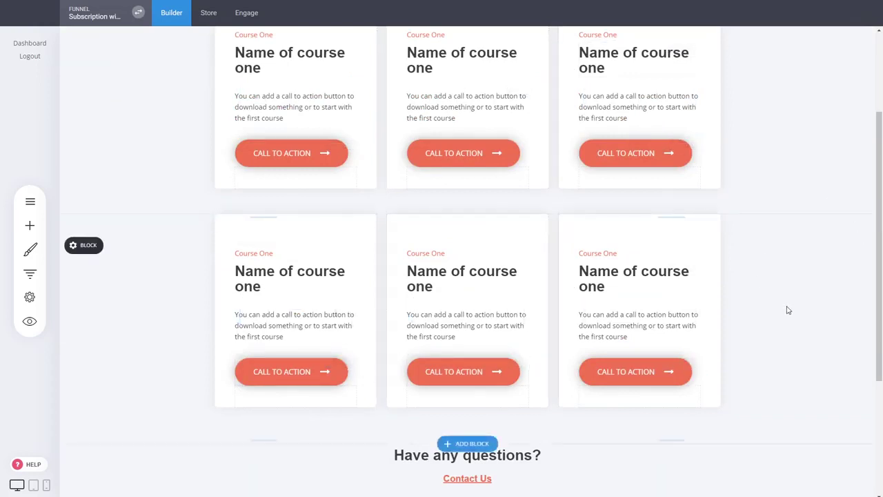
scroll(789, 310, up, 2)
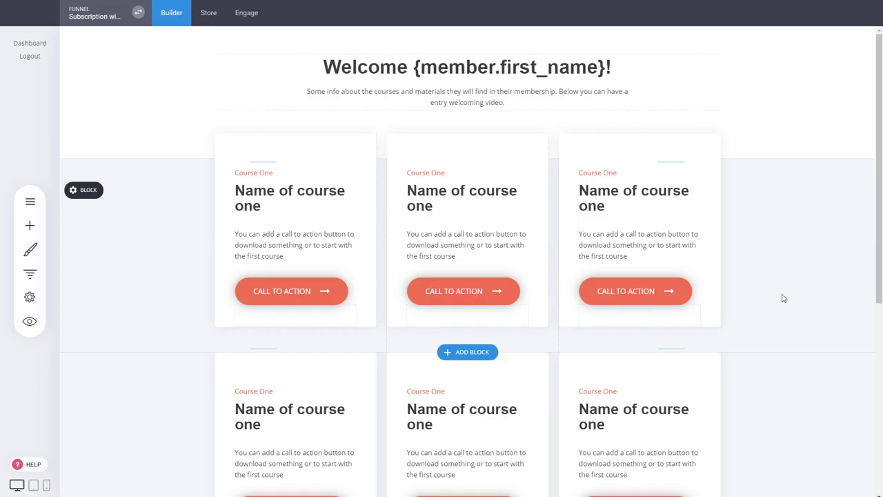
click(291, 199)
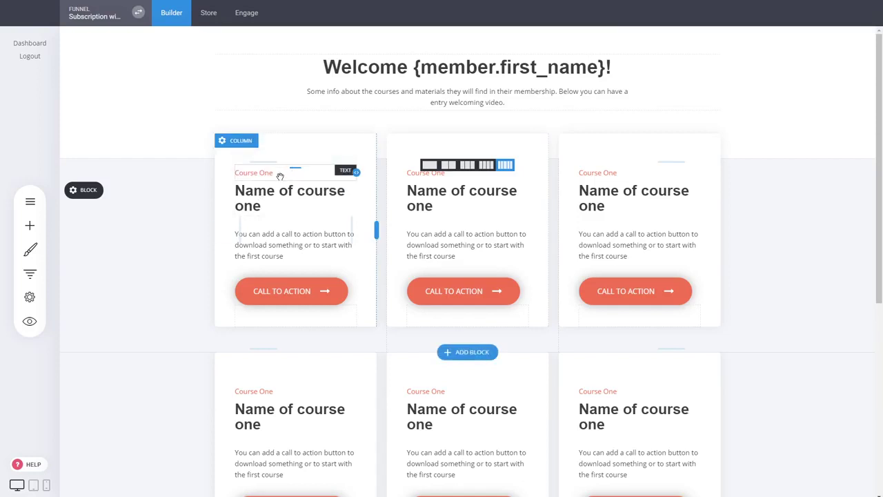
Step: Relabel the first course card '8 Videos' and retitle it 'Marketing'
click(277, 174)
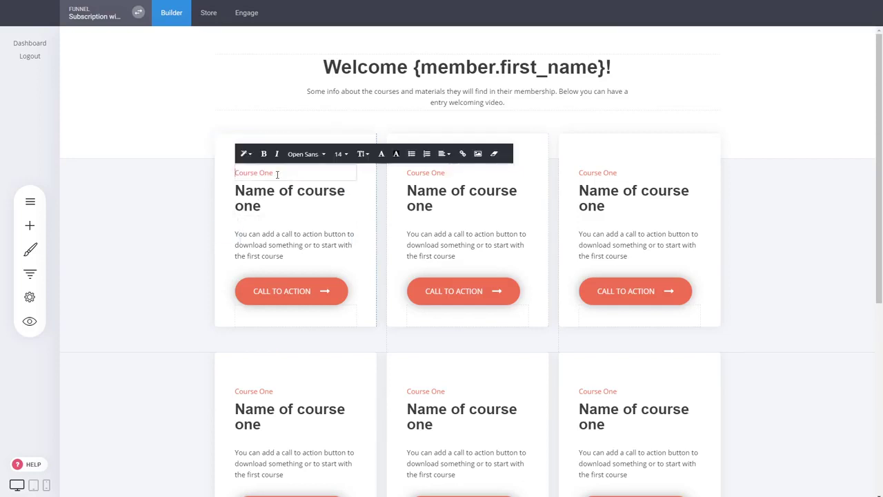
triple_click(276, 174)
text(B)
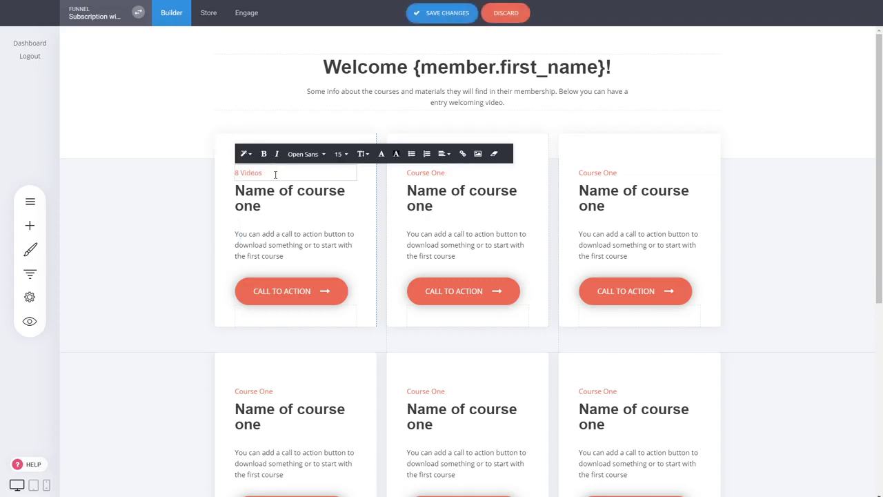
triple_click(257, 199)
text(M)
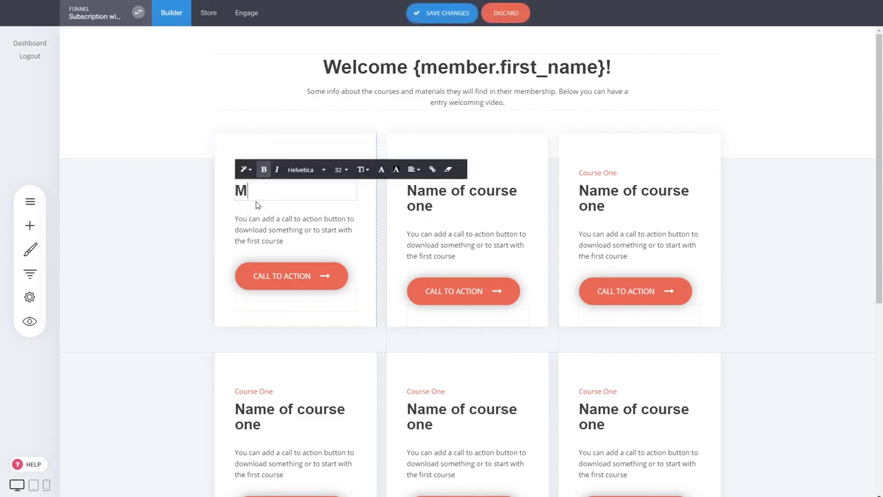
text(arketing)
click(223, 212)
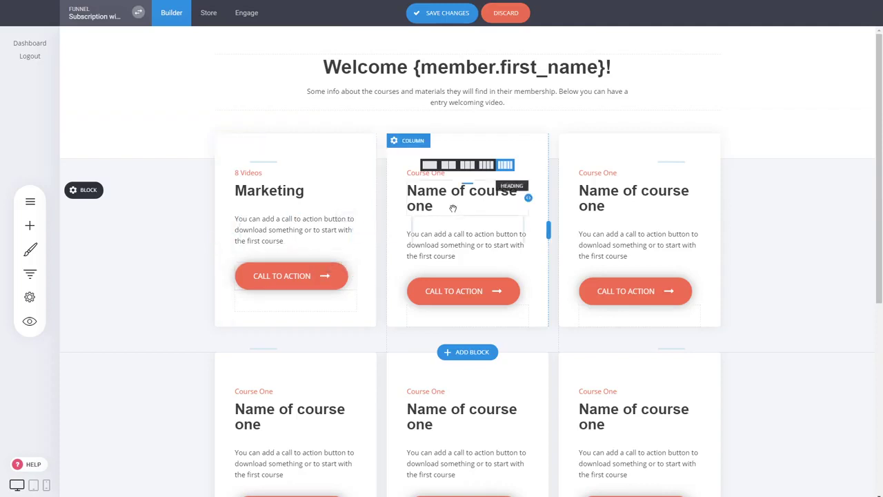
Step: Retitle the second course card 'Facebook Ads' and save the Dashboard page
click(413, 177)
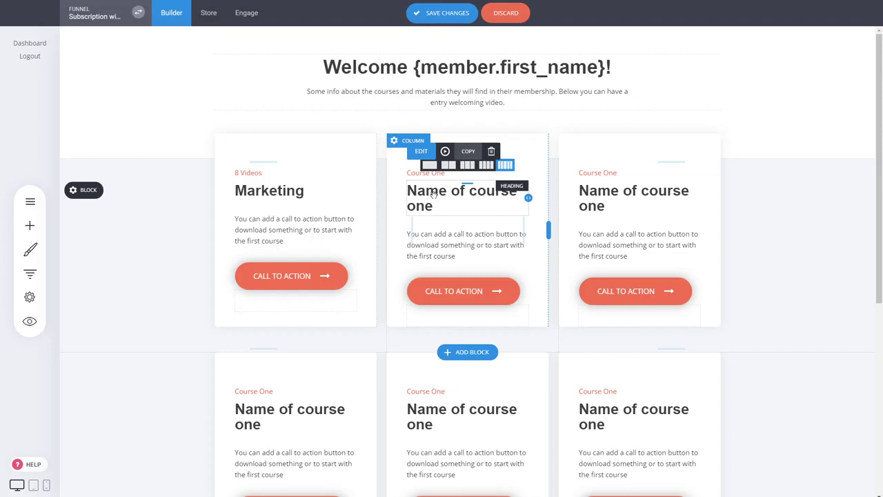
double_click(430, 195)
text(Facebook Ads)
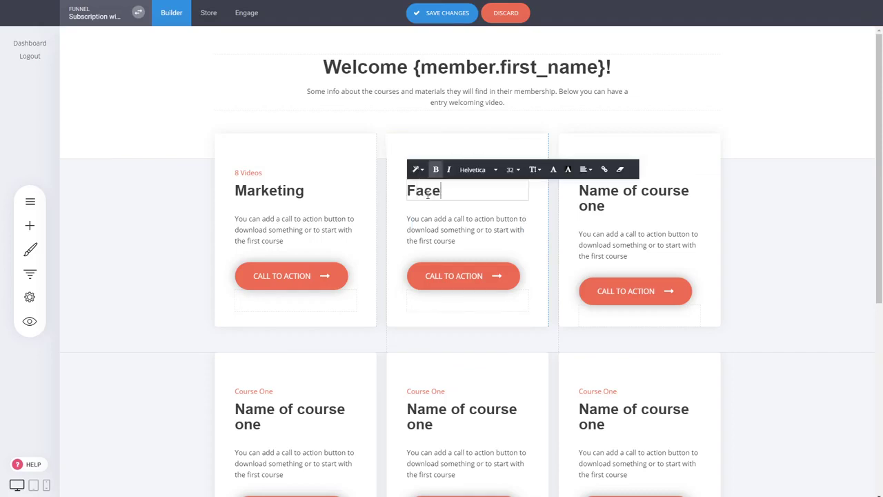
click(794, 211)
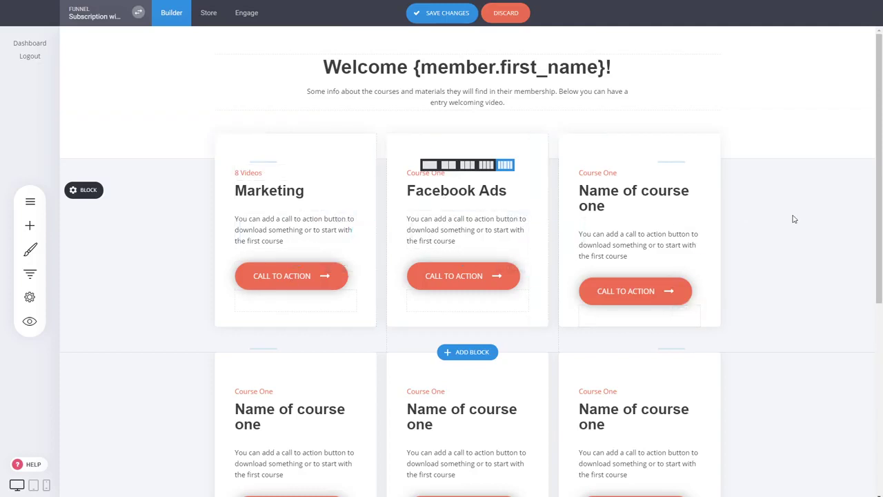
key(ctrl+s)
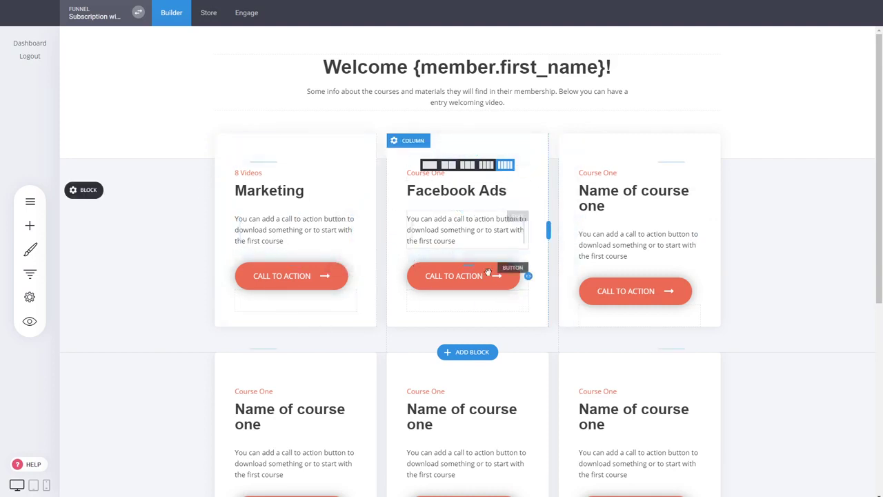
Step: Add a Membership / Course template page step named 'Marketing Section - Course 1'
click(38, 276)
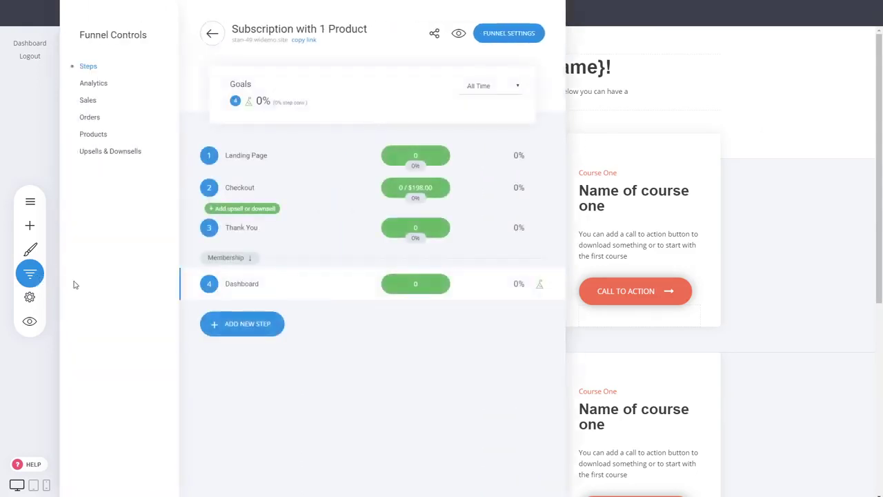
click(263, 337)
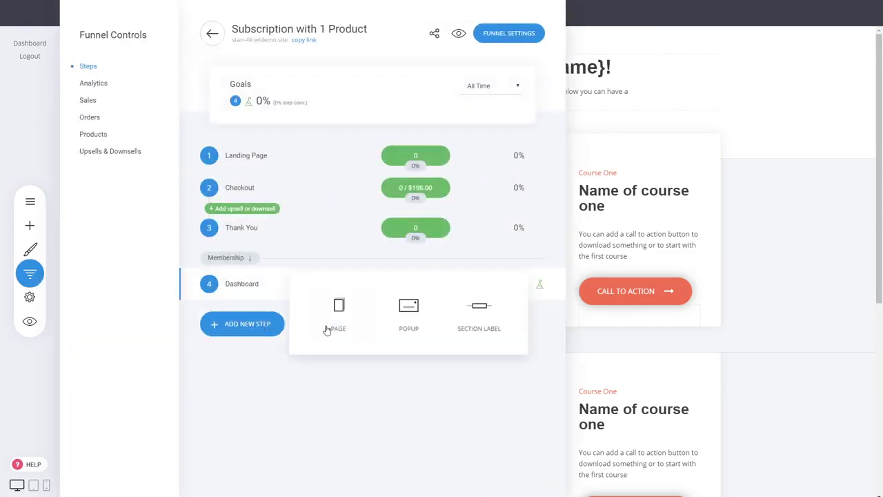
click(328, 329)
click(109, 289)
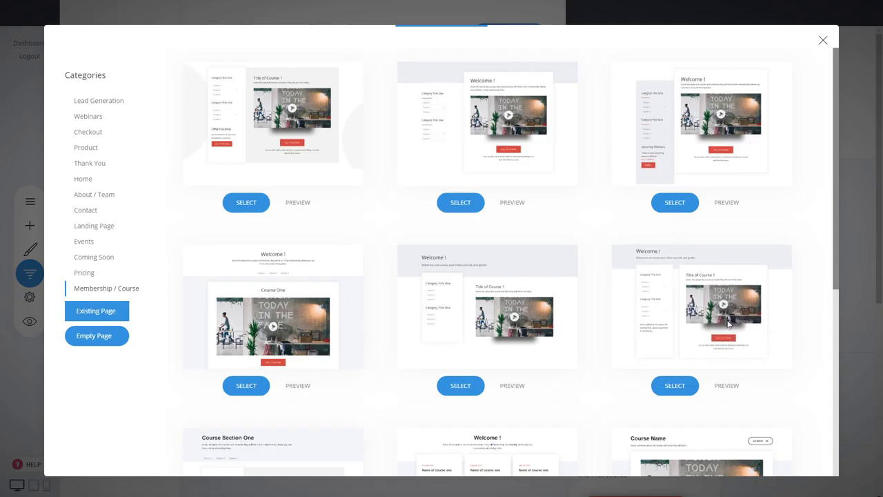
click(675, 386)
text(Ma)
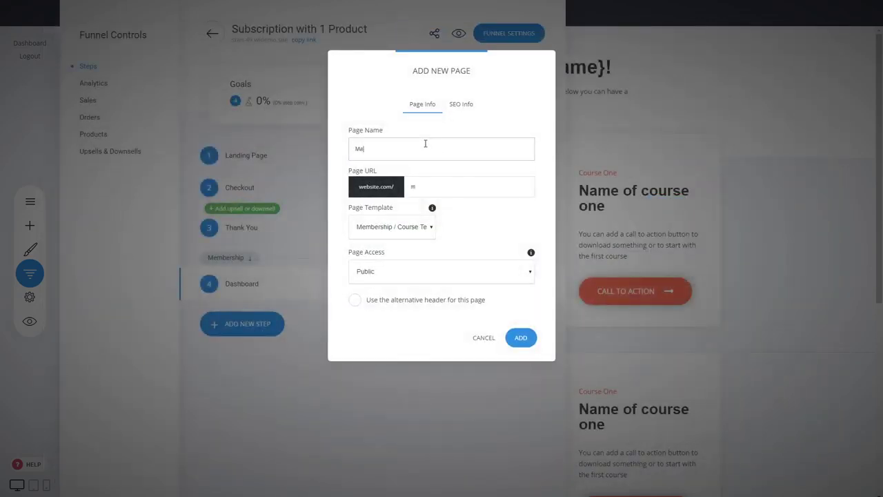
text(rketing)
text(use 1)
double_click(415, 149)
text(C)
click(532, 342)
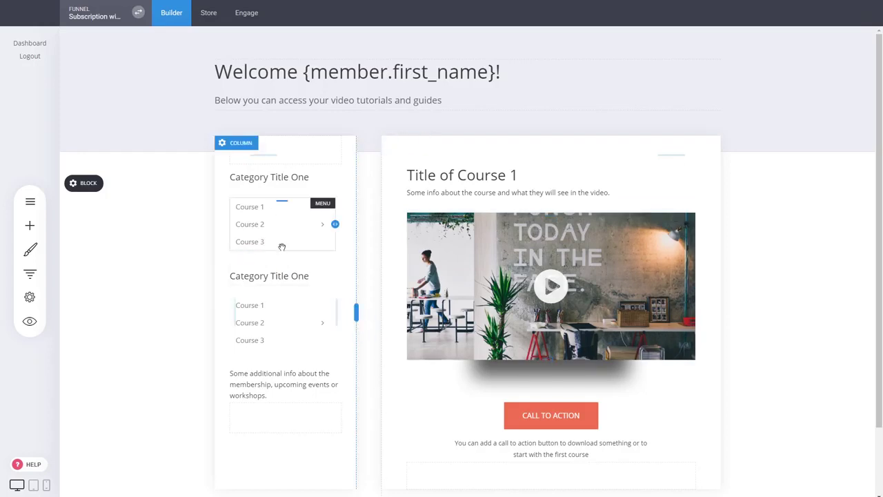
Step: Replace the welcome heading text with 'Marketing Section' and save the page
click(272, 79)
click(279, 78)
text(Mark)
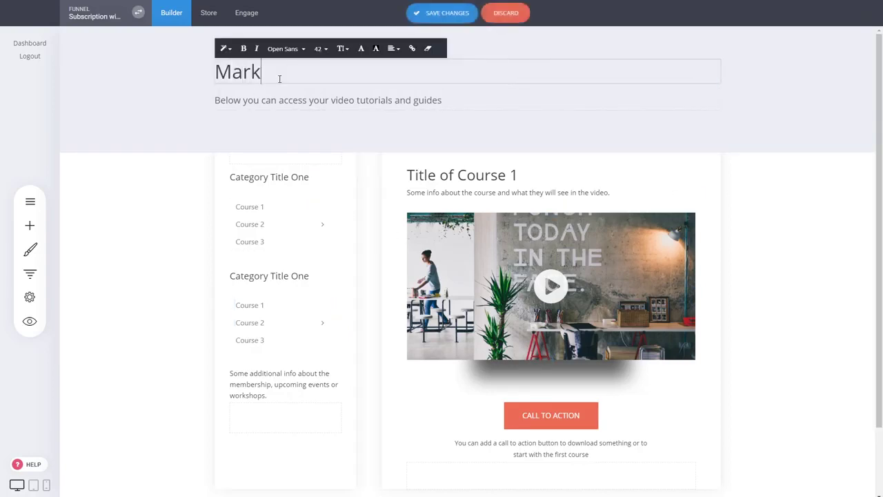
text(eting Section)
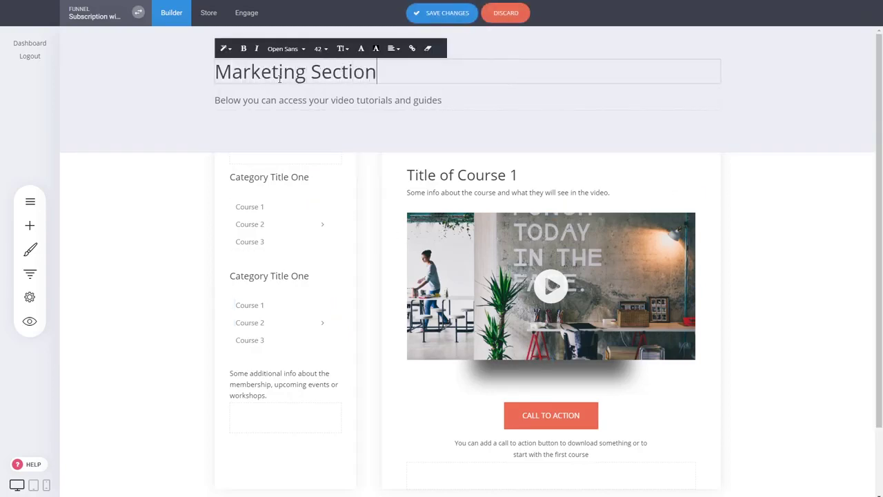
click(750, 223)
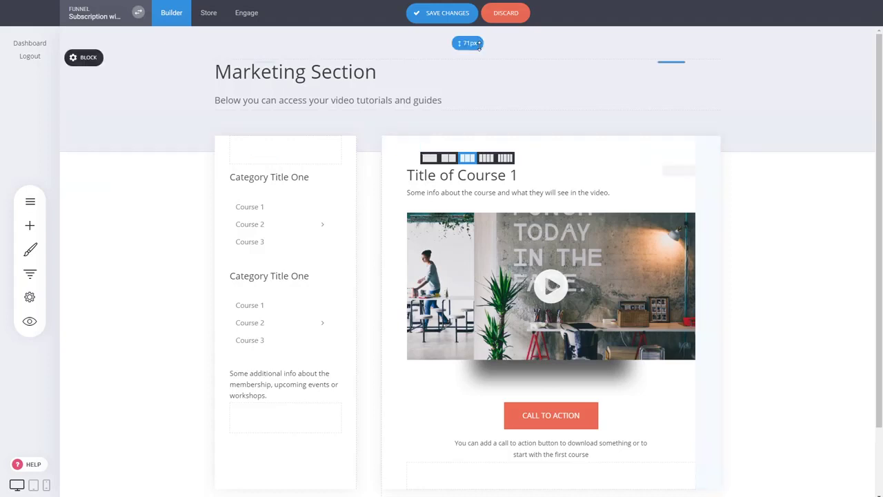
click(467, 15)
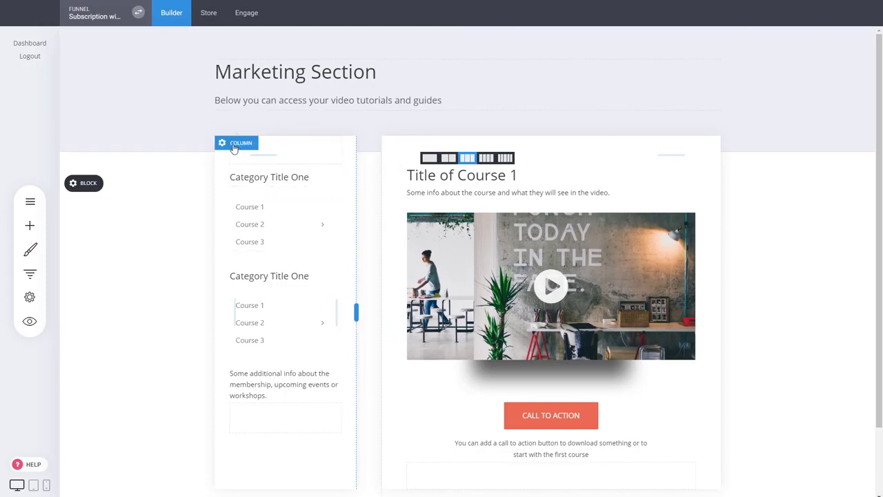
Step: Save the left navigation column as a global column named 'Marketing Navigation'
click(235, 146)
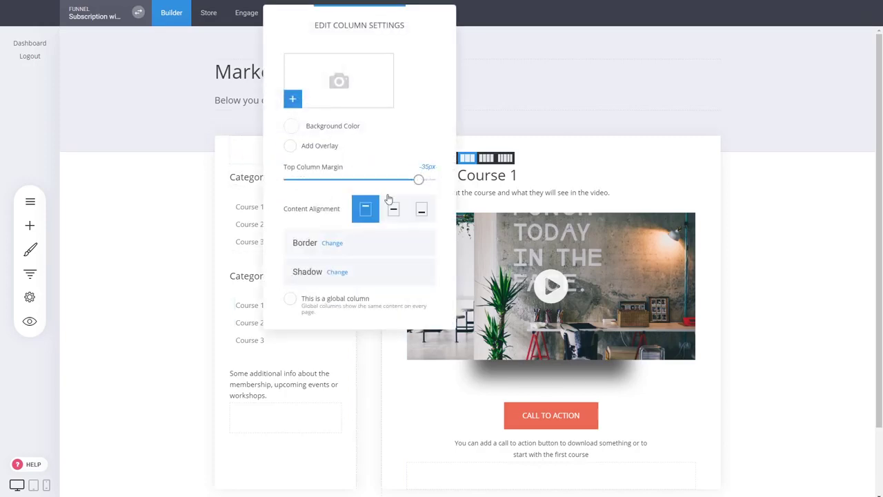
drag(406, 43, 573, 71)
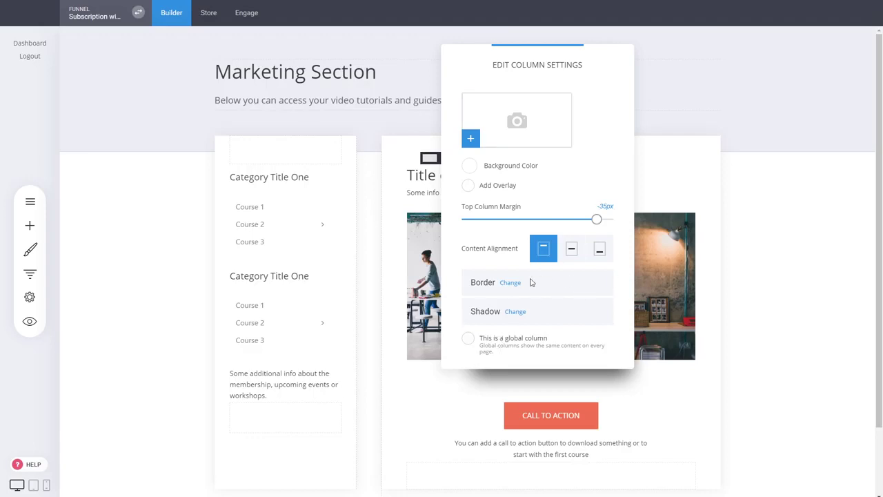
click(494, 343)
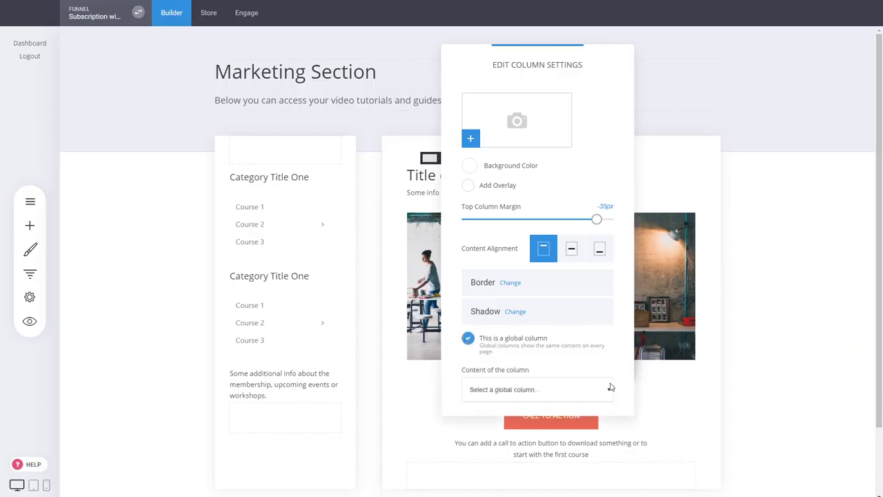
click(545, 409)
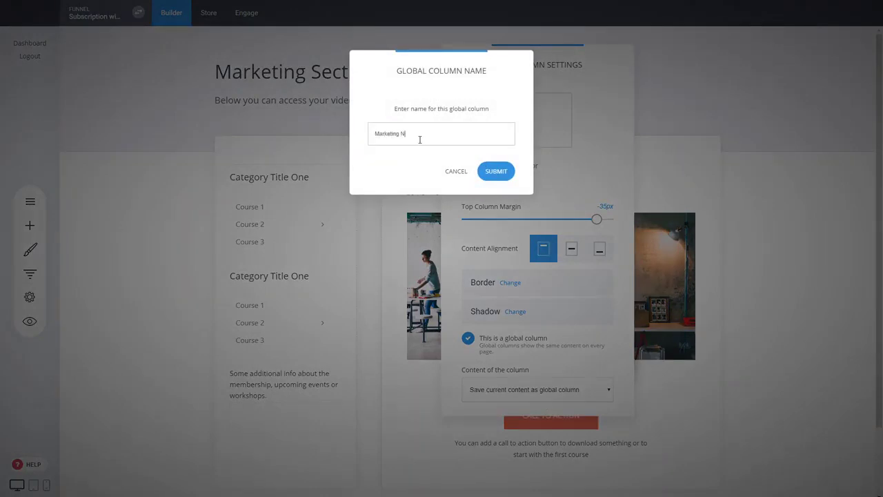
click(508, 176)
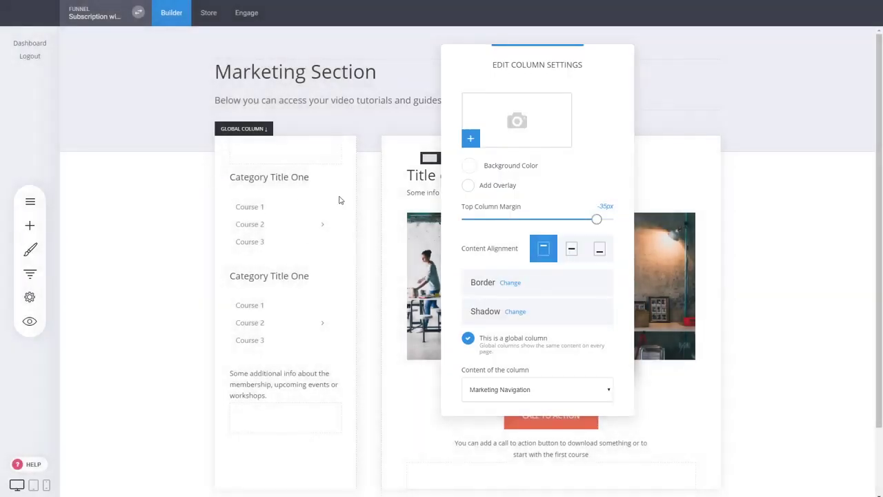
click(185, 218)
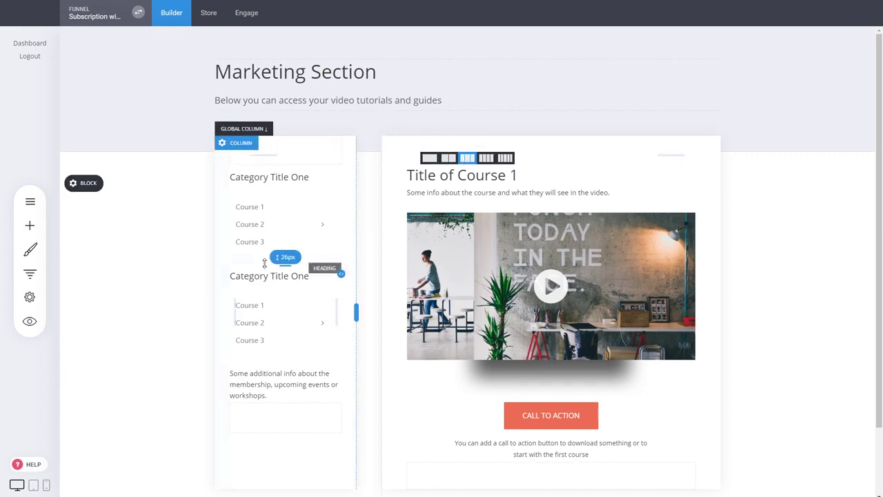
Step: Duplicate the Marketing Section step (step 5) in the funnel
click(30, 273)
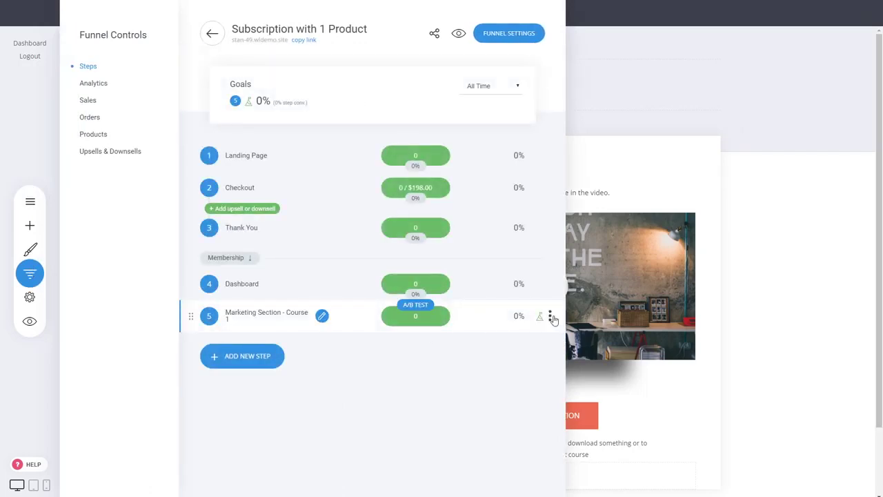
click(551, 316)
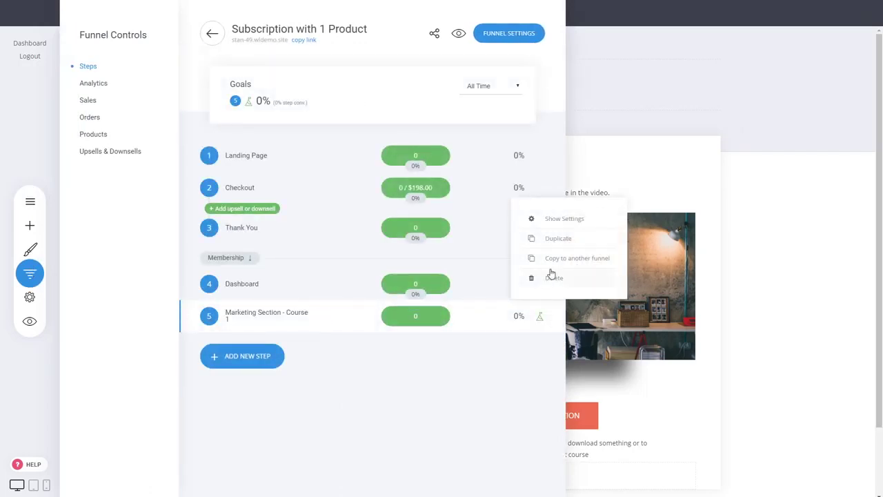
click(555, 240)
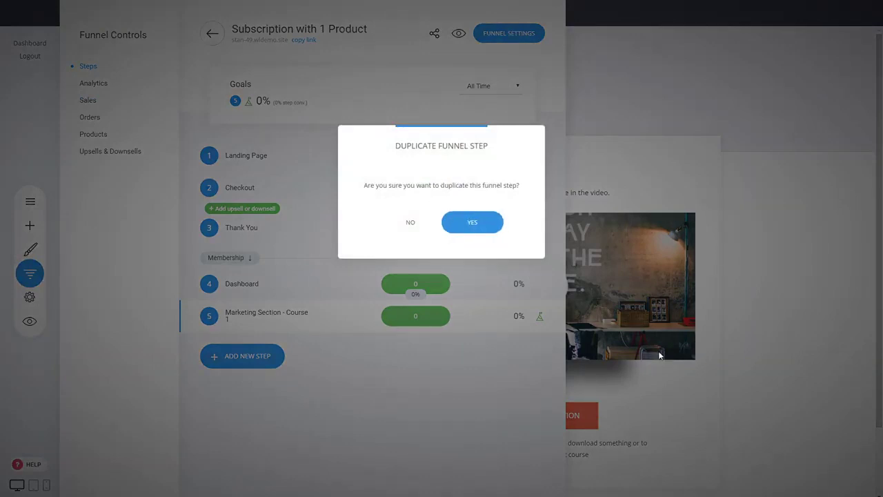
click(489, 235)
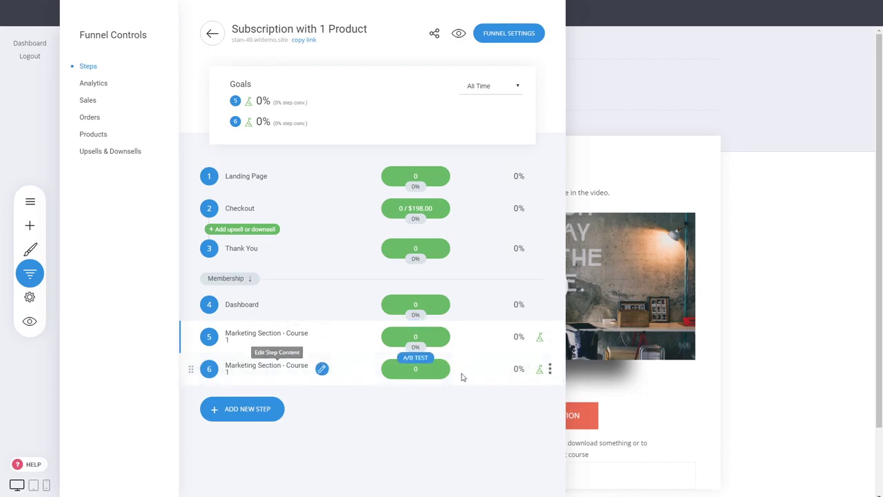
Step: Set the copy's URL to marketing-section-course-2 and open the Course 2 page
click(550, 369)
click(556, 272)
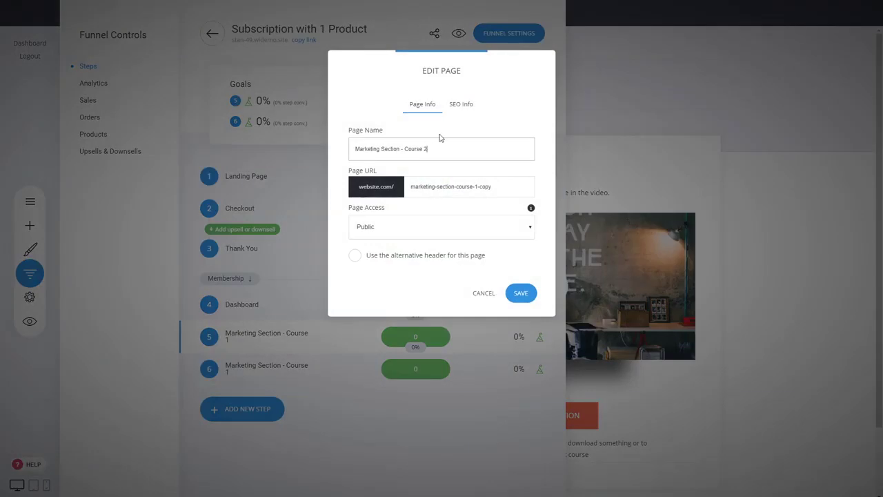
double_click(495, 186)
text(2)
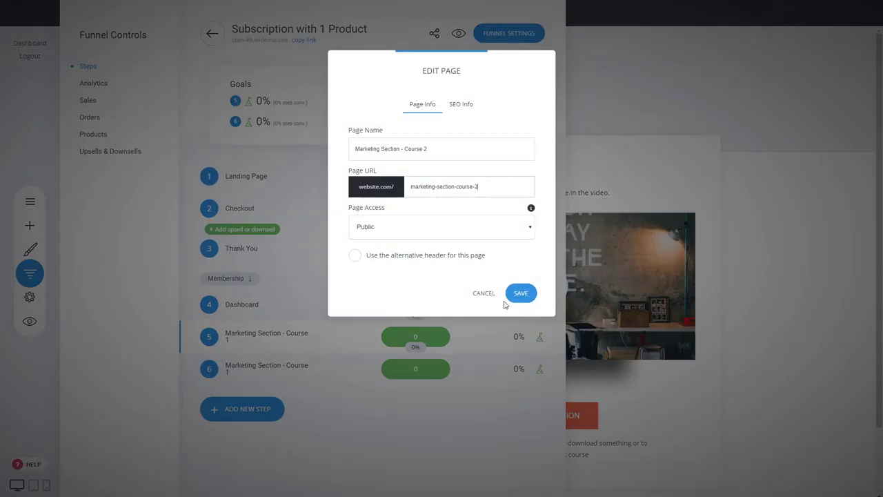
click(521, 294)
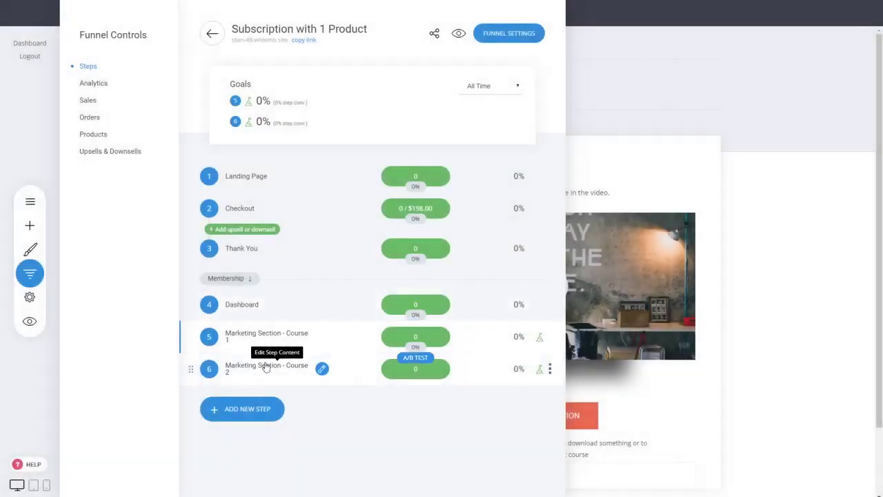
click(322, 369)
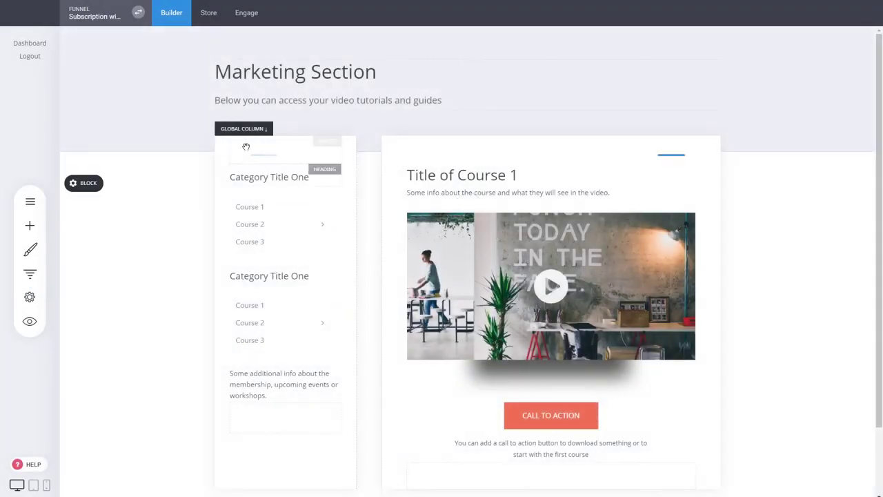
Step: Select the course video and look at its settings
mouse_move(224, 211)
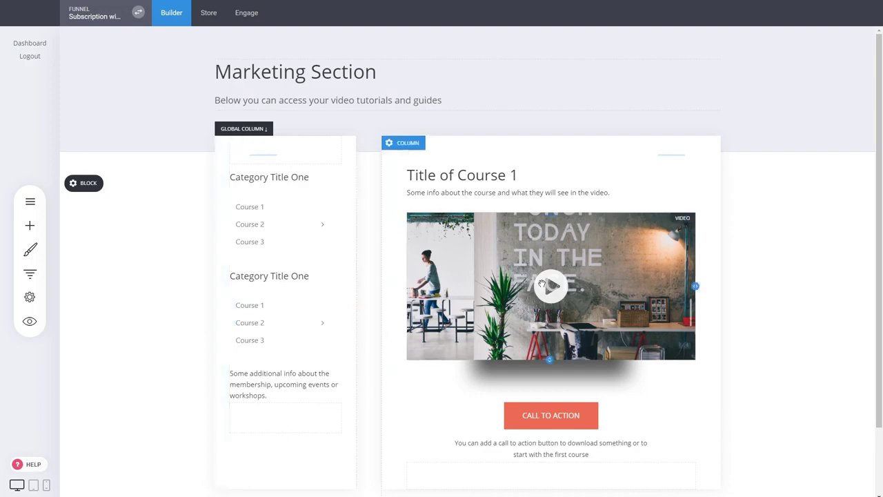
click(594, 285)
click(432, 198)
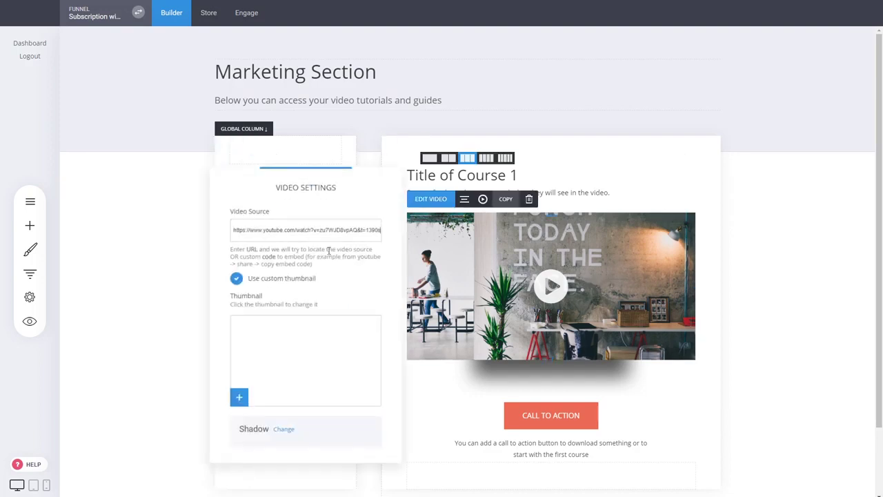
click(760, 175)
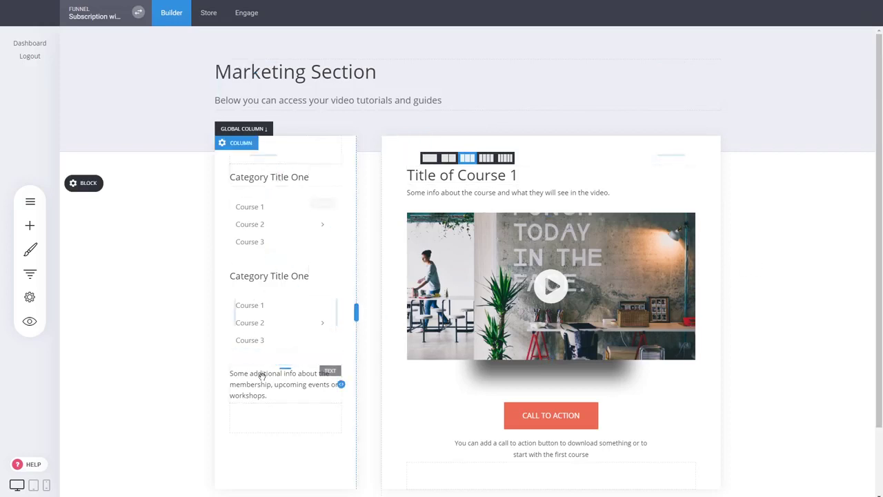
Step: Move the Call to Action button into the left column, left-align it, and save
click(30, 224)
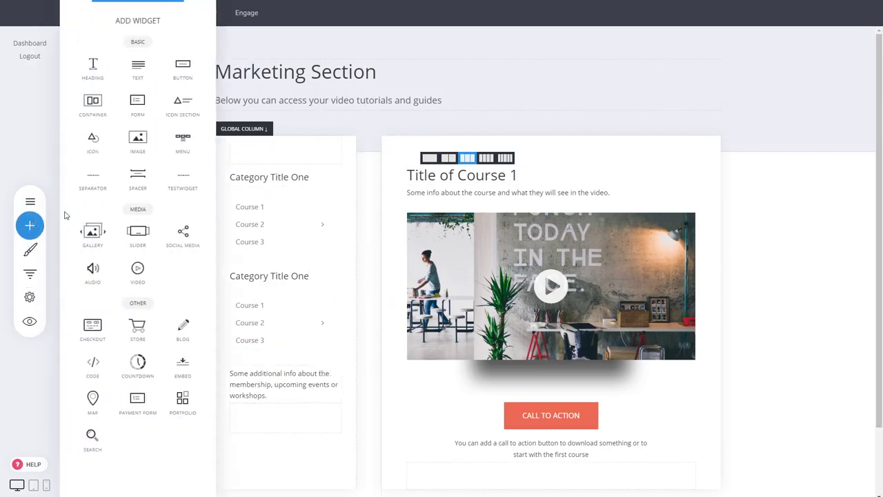
drag(690, 413, 301, 400)
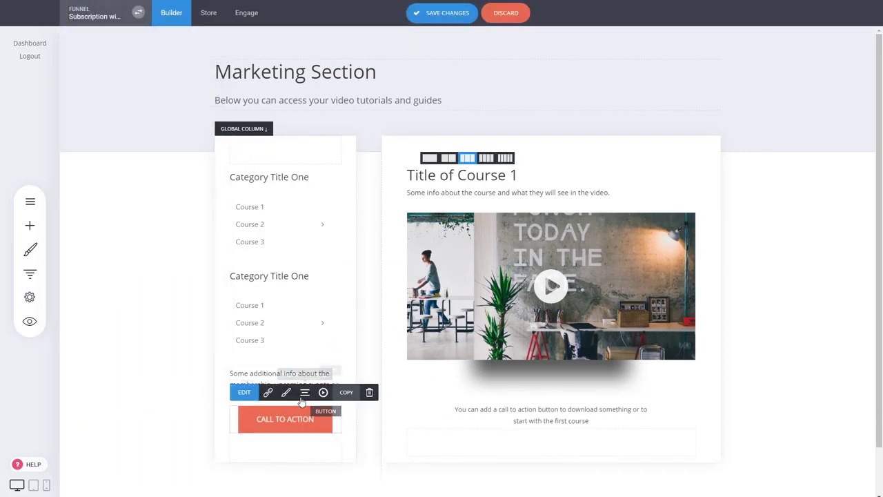
click(305, 392)
click(308, 319)
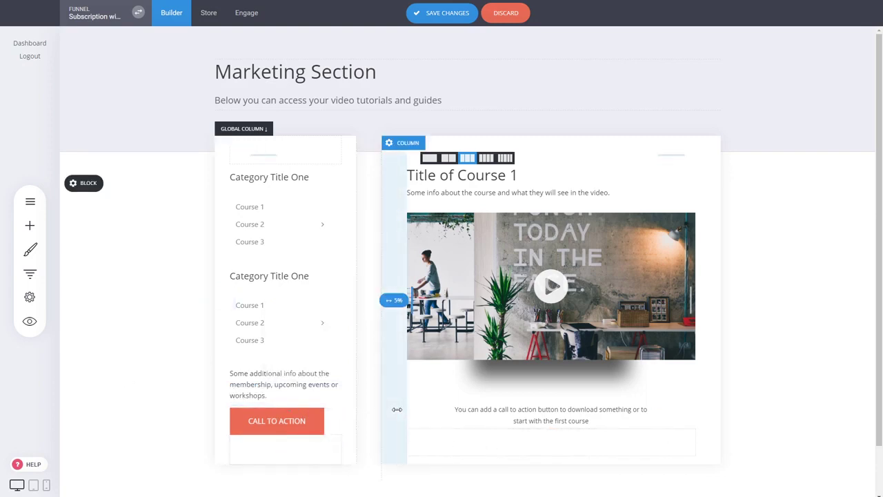
click(436, 17)
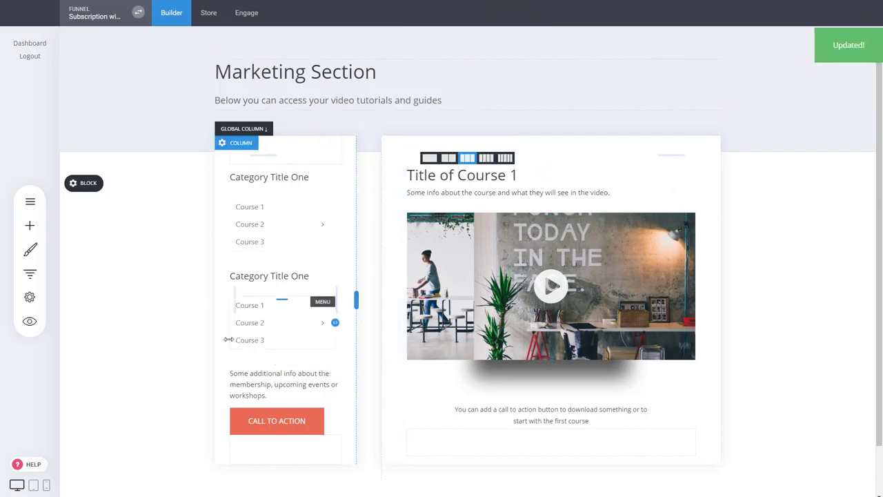
click(29, 273)
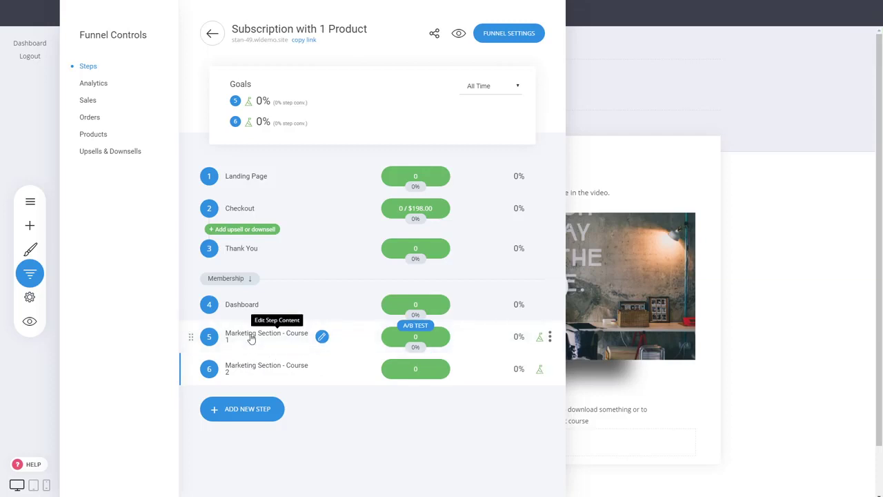
Step: Open the Course 1 page and review the six funnel steps grouped under Membership
click(251, 338)
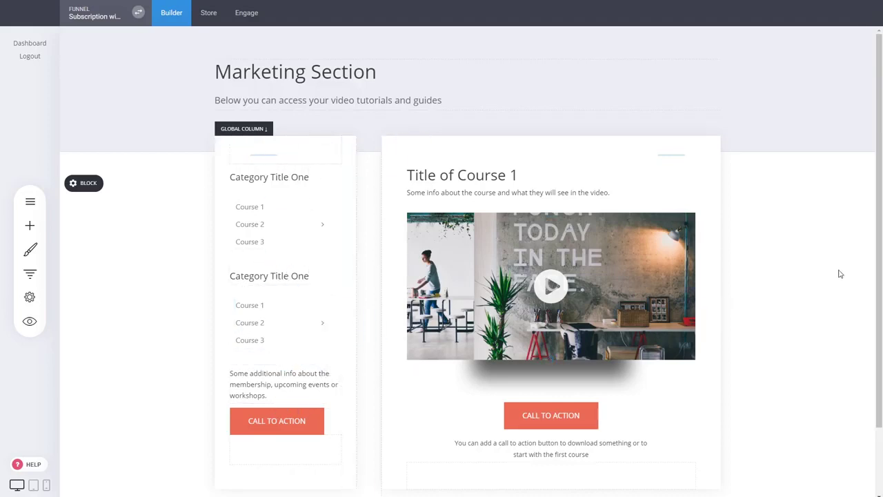
click(29, 274)
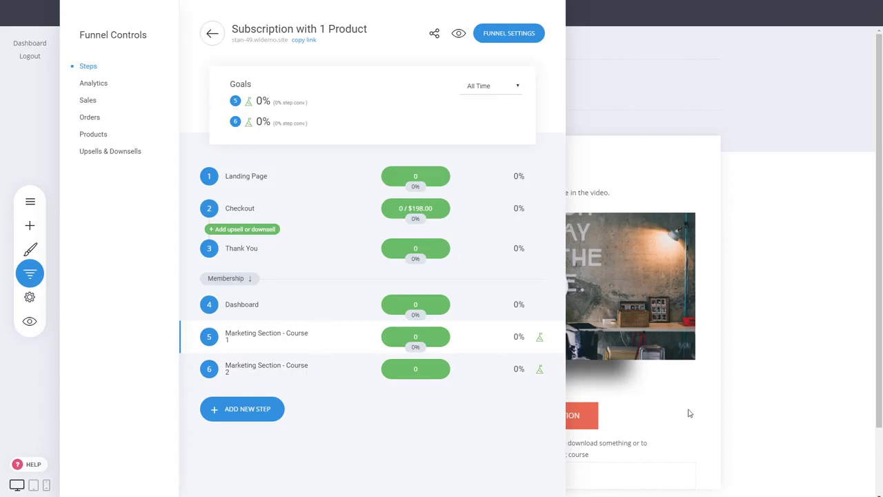
click(655, 389)
scroll(652, 383, down, 2)
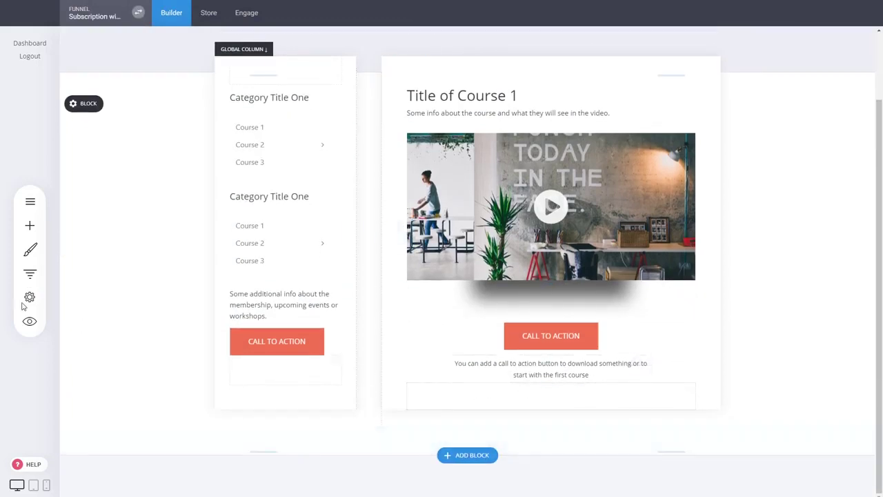
click(24, 274)
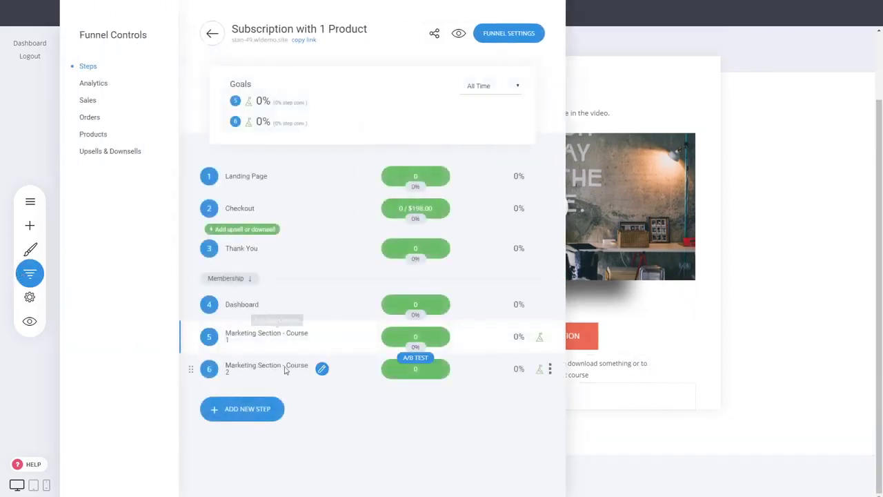
Step: Add a new funnel page named 'Ded' from a Membership / Course template
click(276, 414)
click(339, 399)
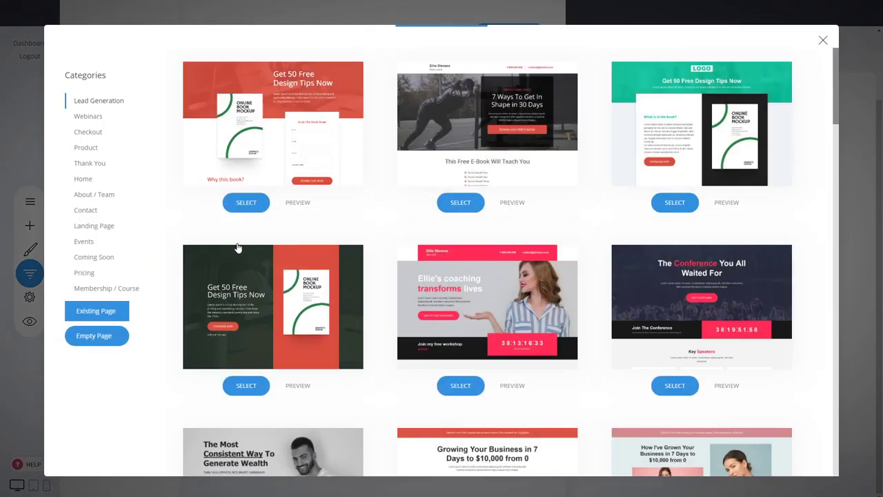
click(123, 292)
scroll(233, 203, down, 2)
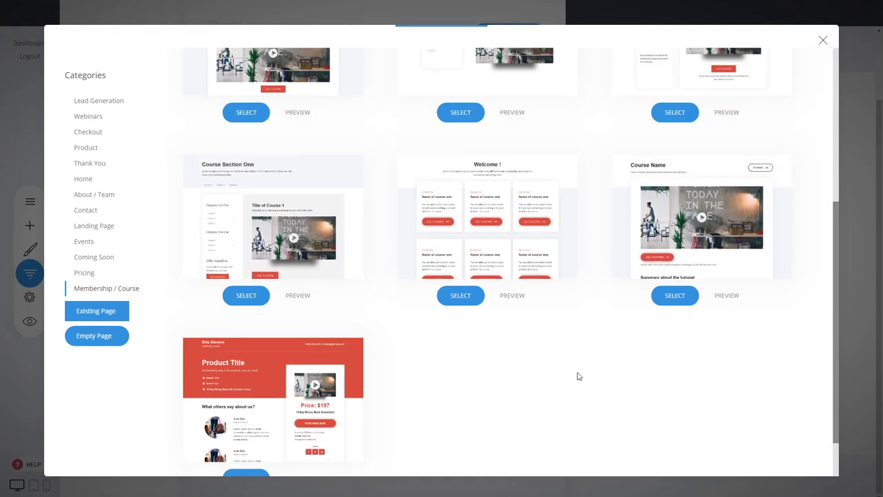
scroll(577, 374, up, 4)
scroll(597, 337, down, 2)
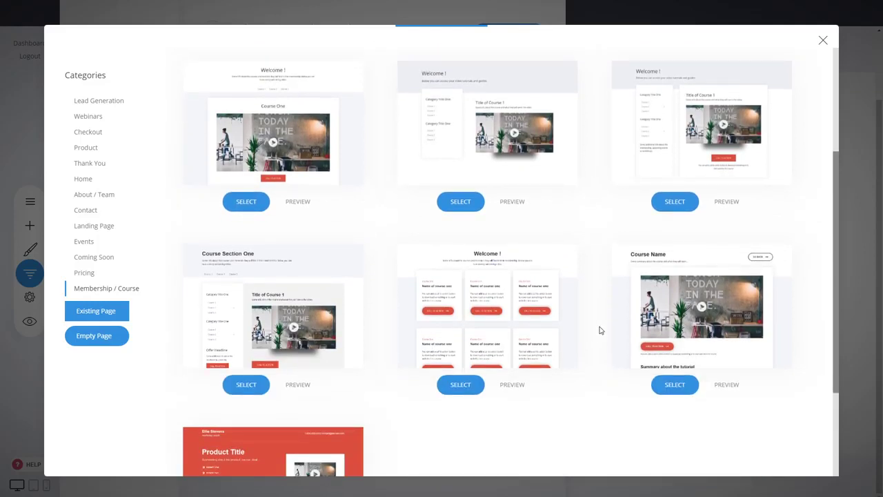
click(703, 332)
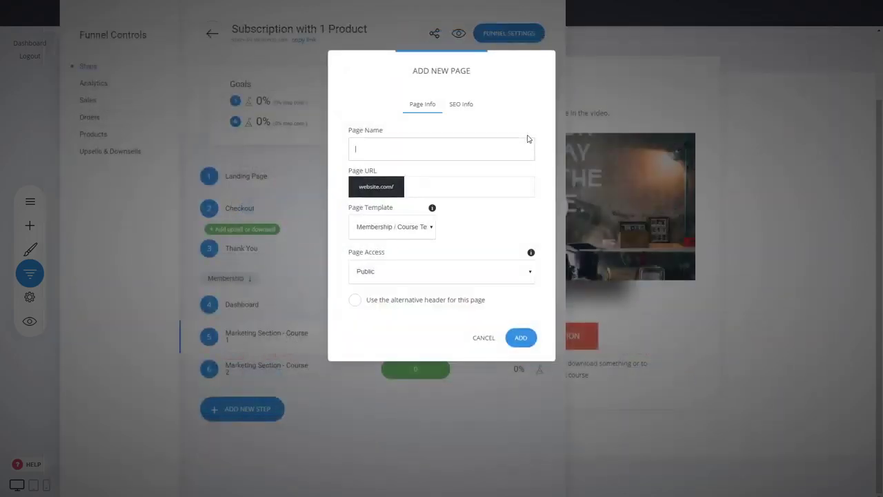
text(Dedicate Course Page)
click(521, 338)
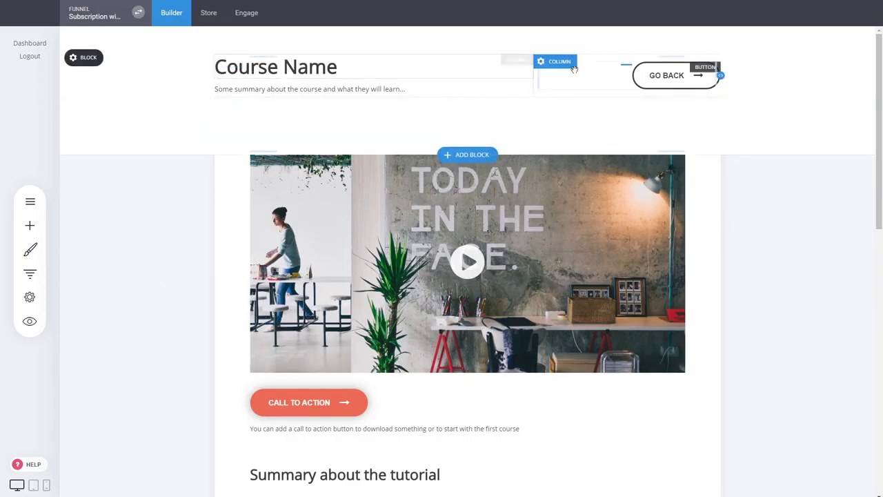
Step: Review the course page, then point its GO BACK button at the Dashboard funnel step
scroll(750, 266, down, 3)
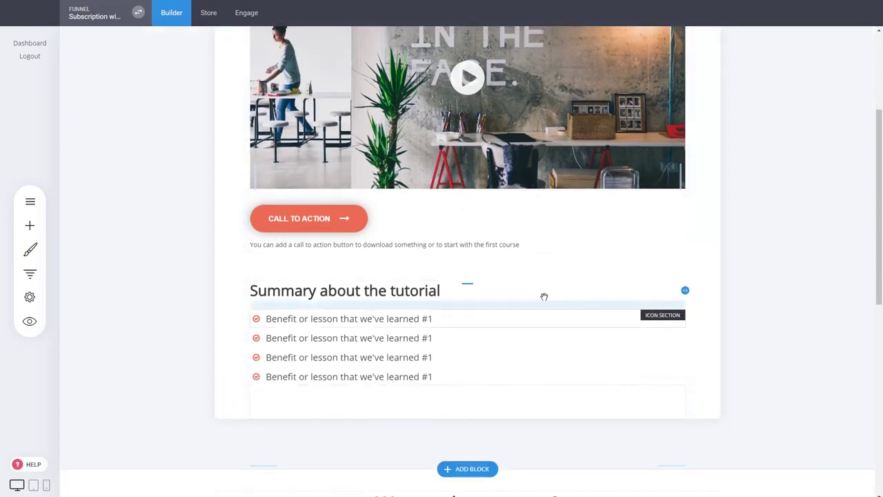
scroll(676, 223, down, 5)
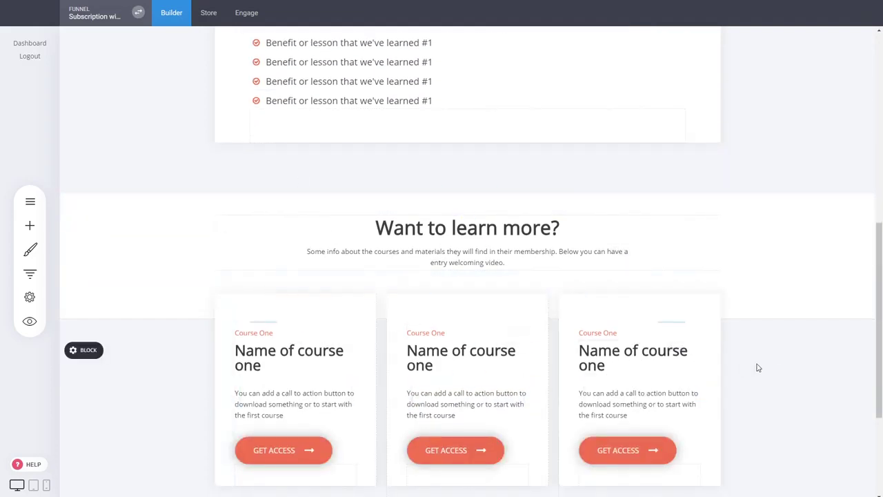
scroll(757, 368, down, 3)
scroll(756, 368, up, 8)
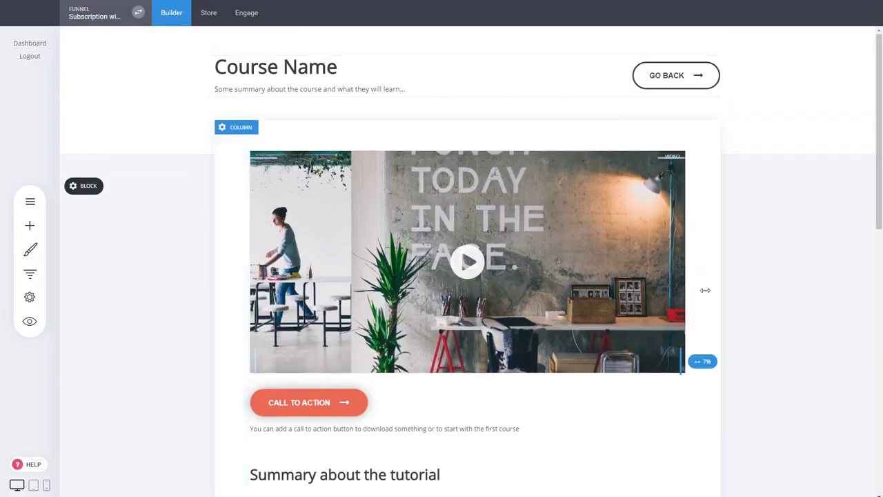
click(680, 277)
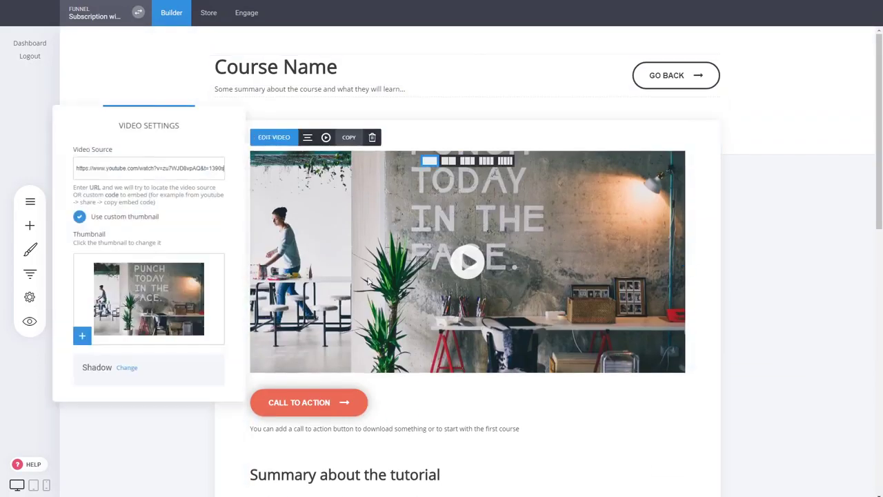
click(761, 282)
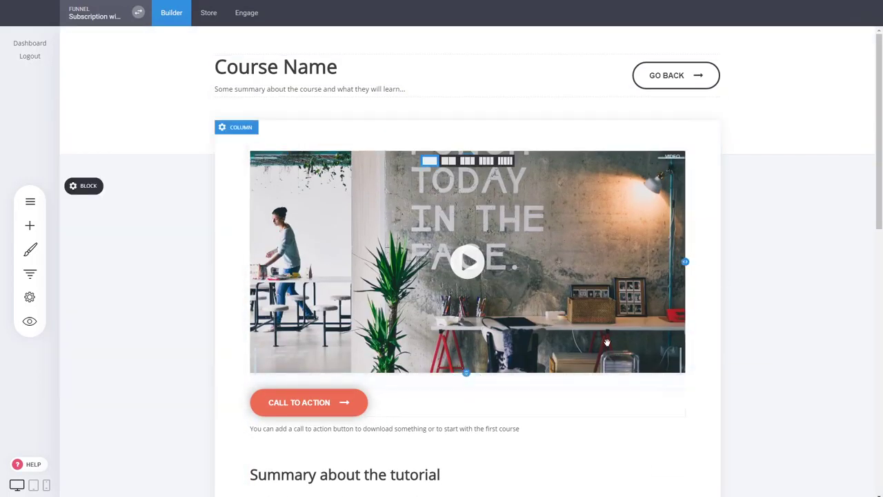
click(675, 76)
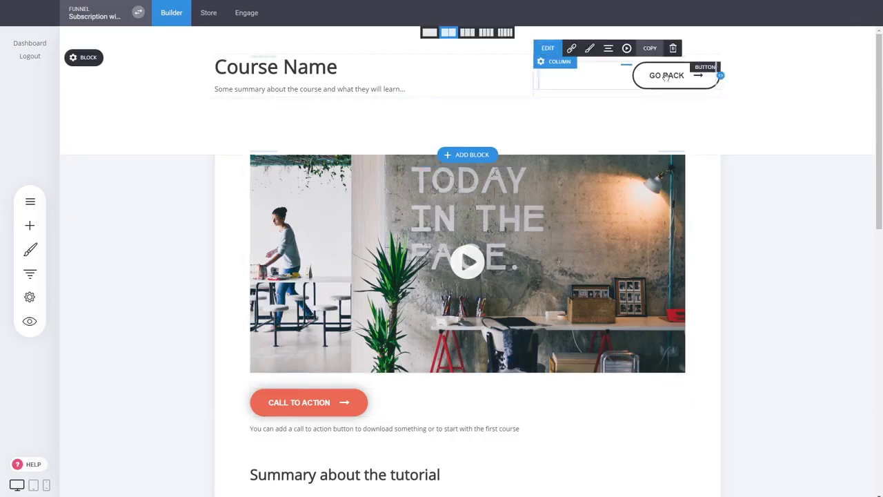
click(572, 50)
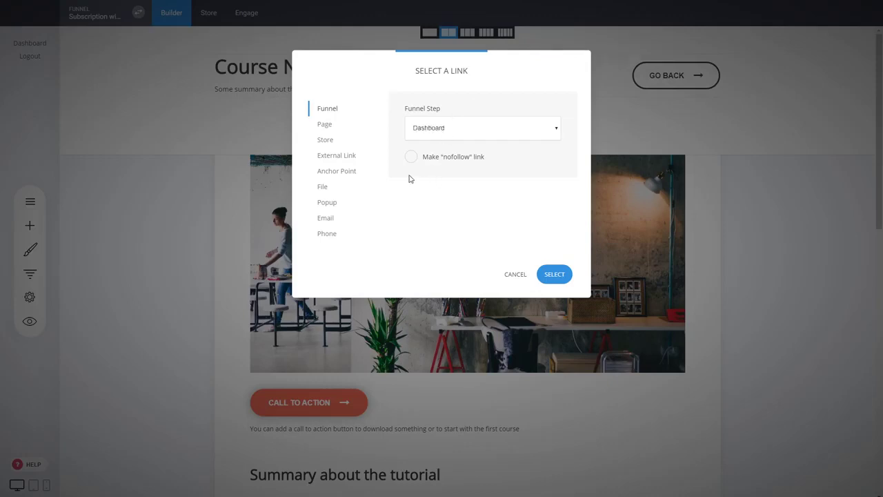
click(554, 275)
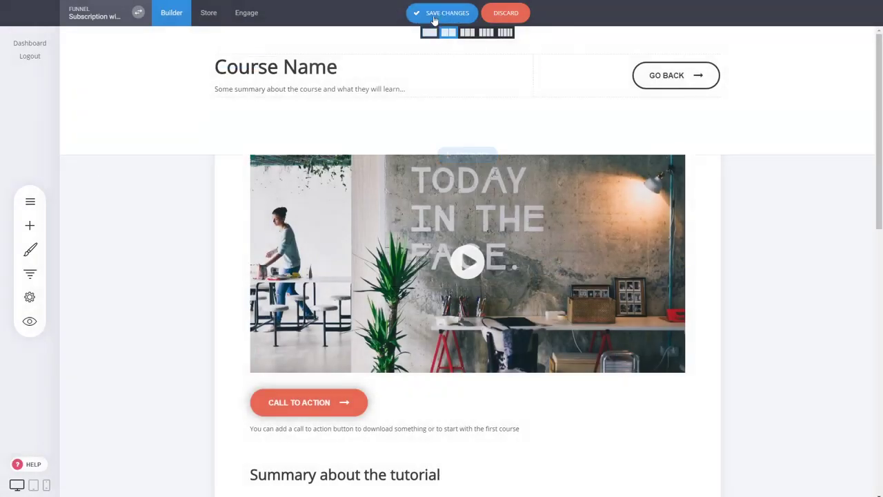
Step: On the Marketing Section - Course 1 page, add a 'GO BACK' button atop the left column
click(30, 273)
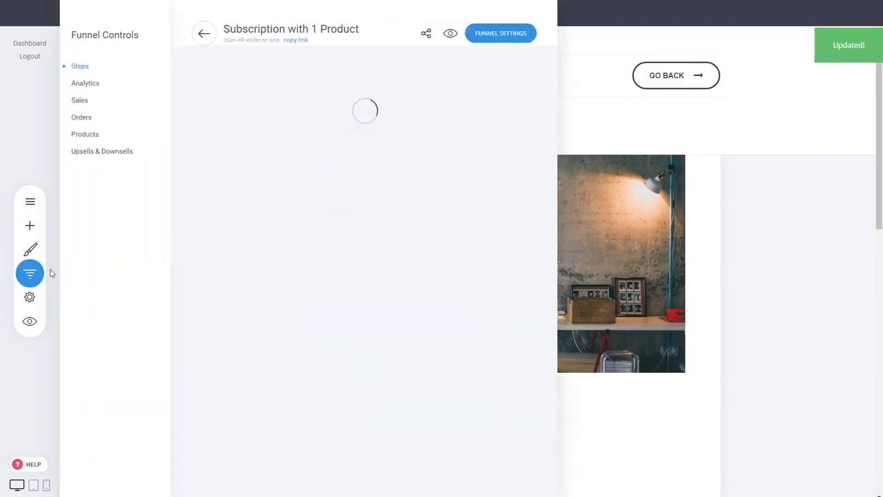
click(258, 336)
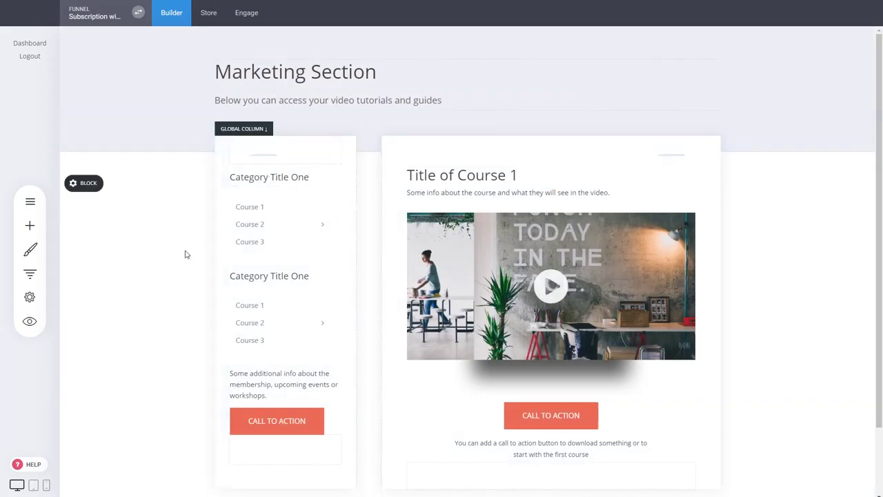
click(30, 225)
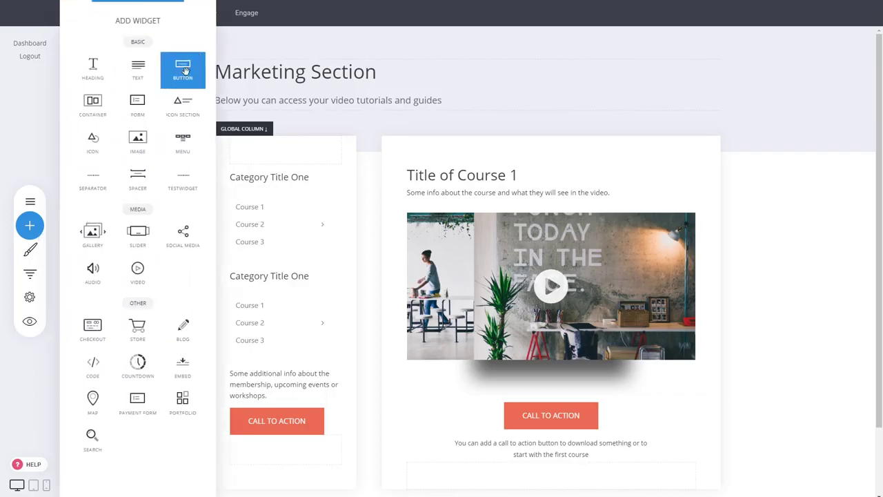
drag(179, 67, 292, 172)
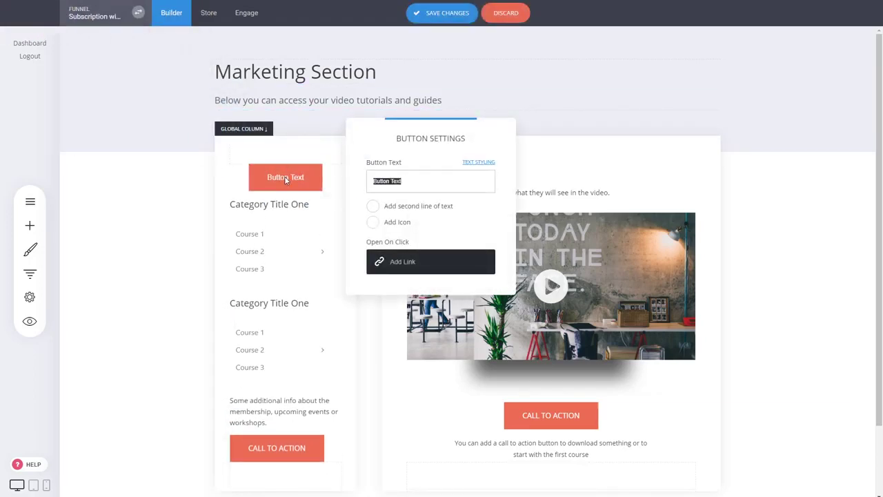
text(GO BACK)
click(372, 155)
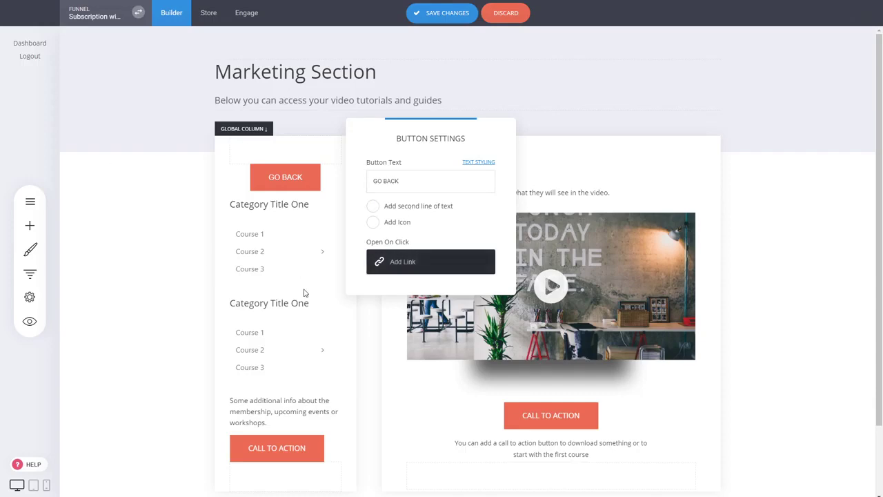
Step: Link the new GO BACK button to the Dashboard step and save the page
click(398, 270)
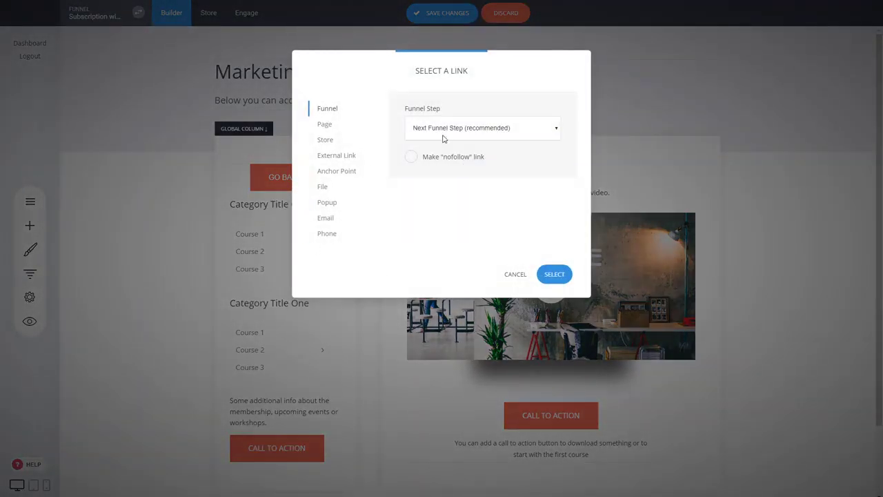
click(441, 181)
click(560, 277)
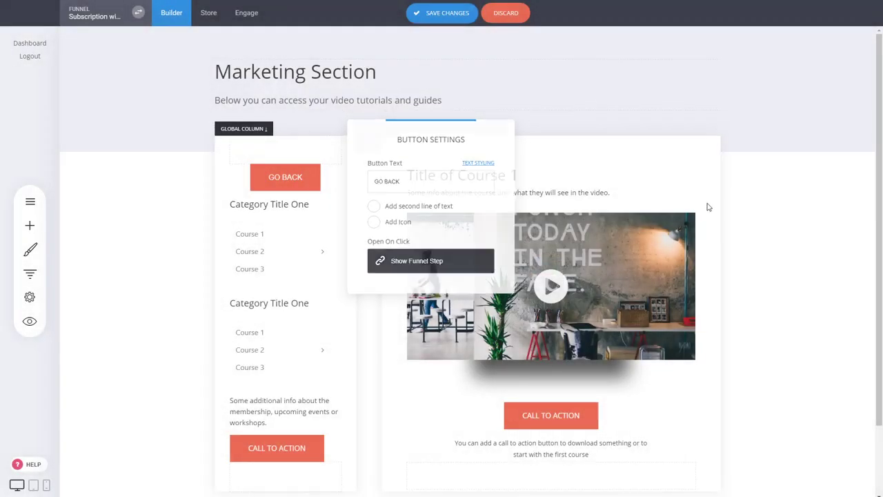
click(437, 19)
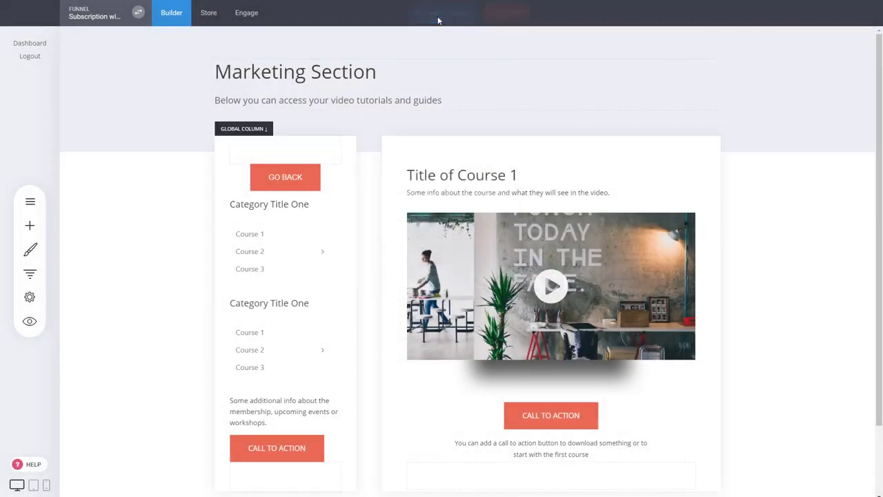
Step: On the Dashboard step, link the Marketing card's call-to-action button to its course page step
click(30, 274)
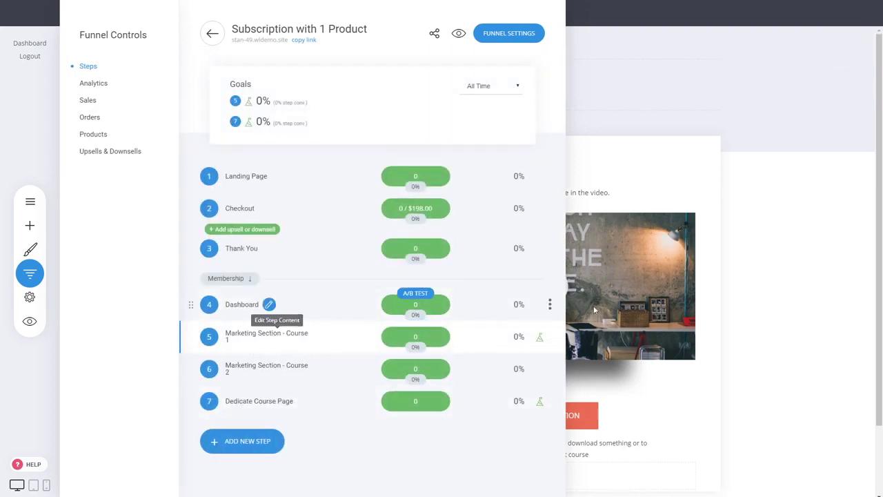
click(731, 265)
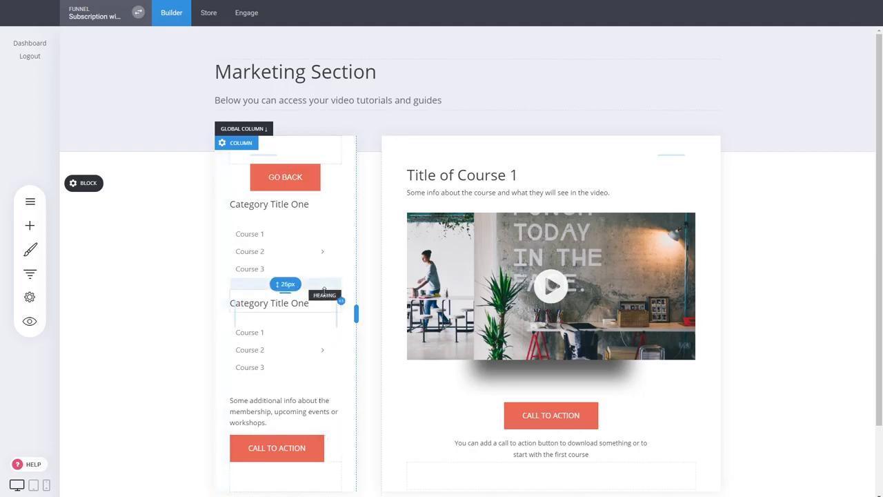
click(30, 274)
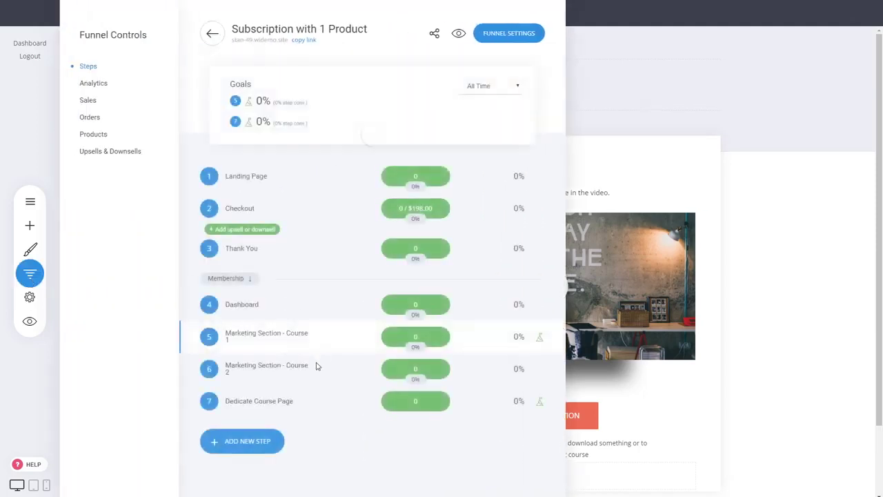
click(248, 304)
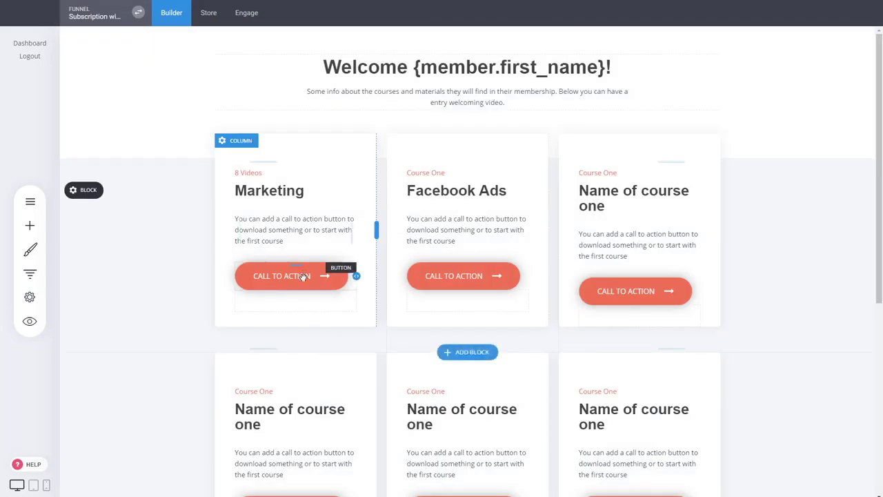
mouse_move(304, 276)
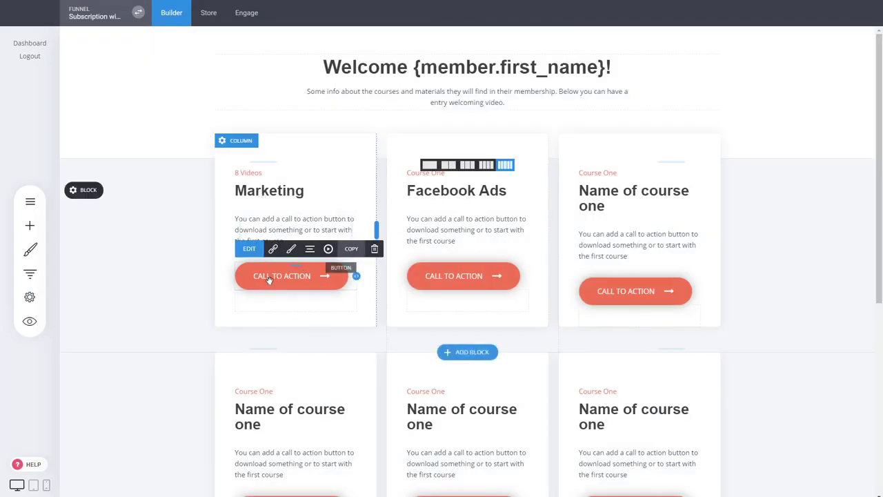
click(274, 250)
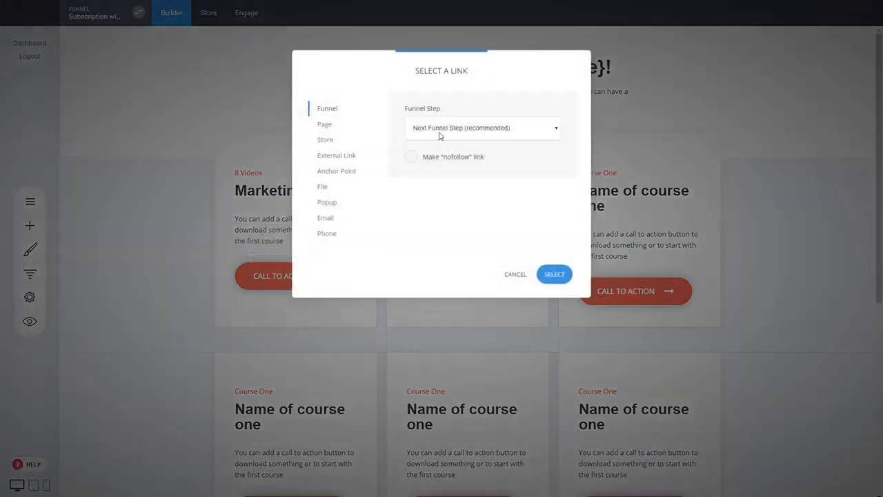
click(485, 219)
click(555, 275)
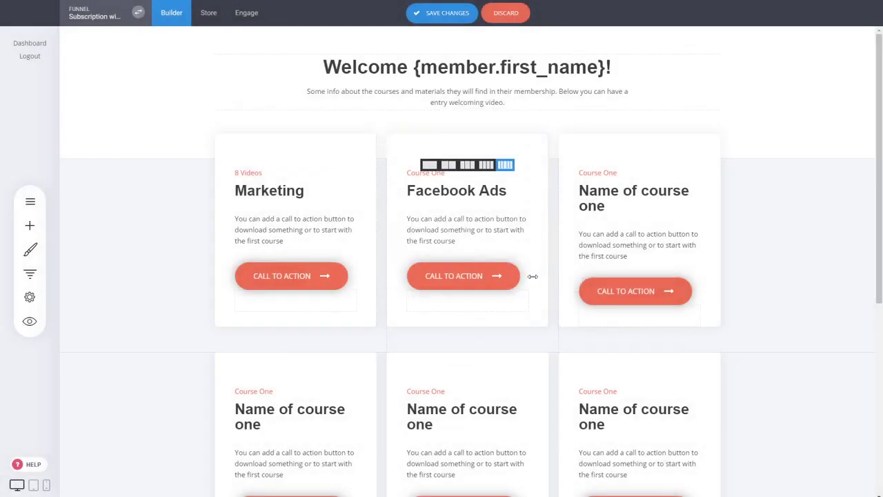
Step: Confirm the Facebook Ads call-to-action button's link and save the dashboard
click(469, 277)
click(449, 250)
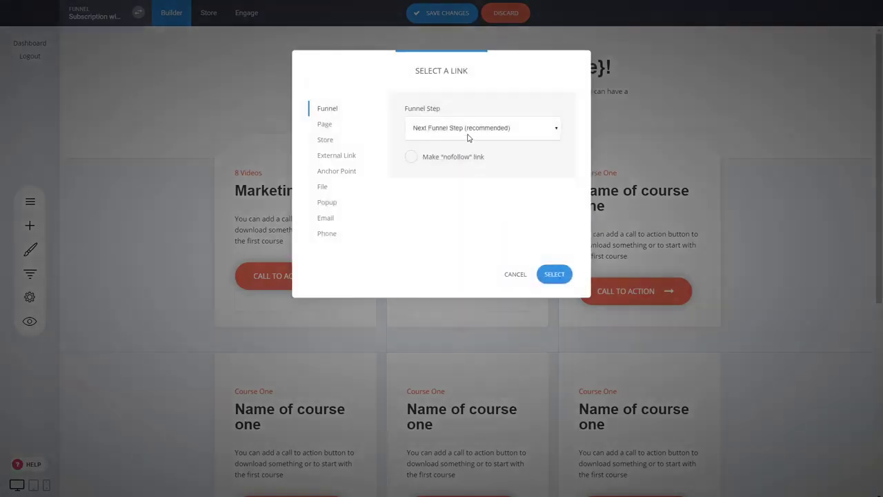
click(557, 275)
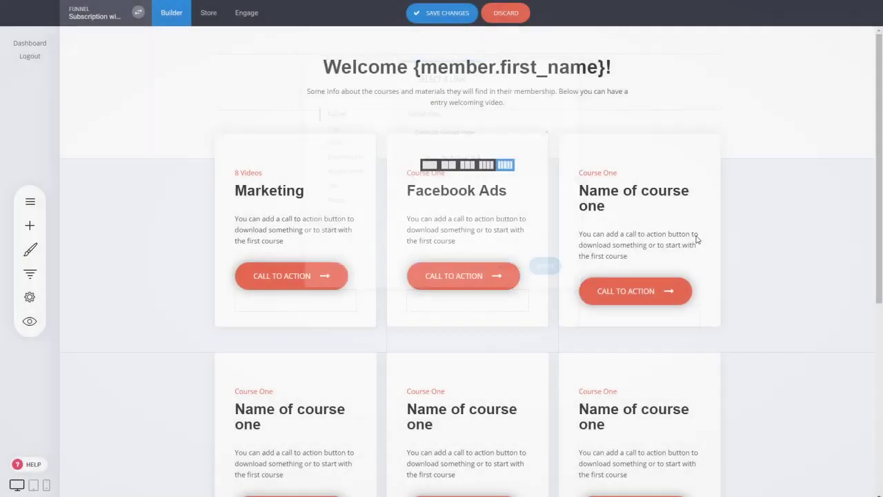
click(464, 15)
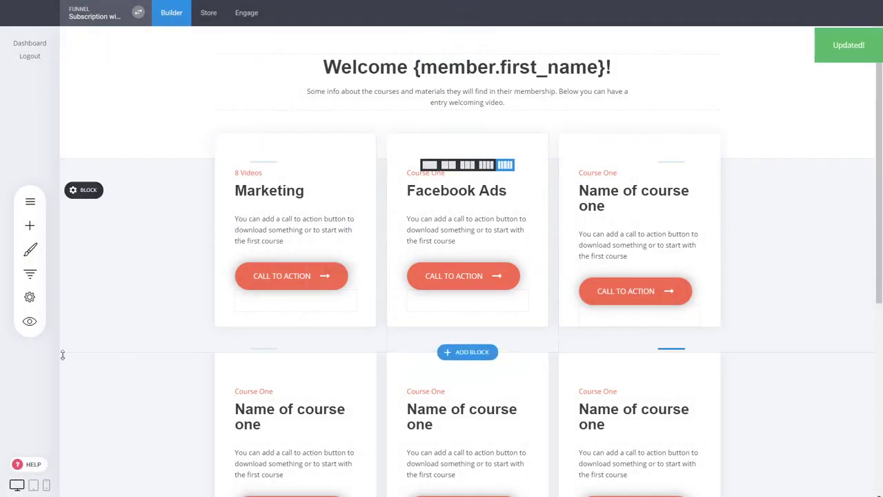
click(29, 321)
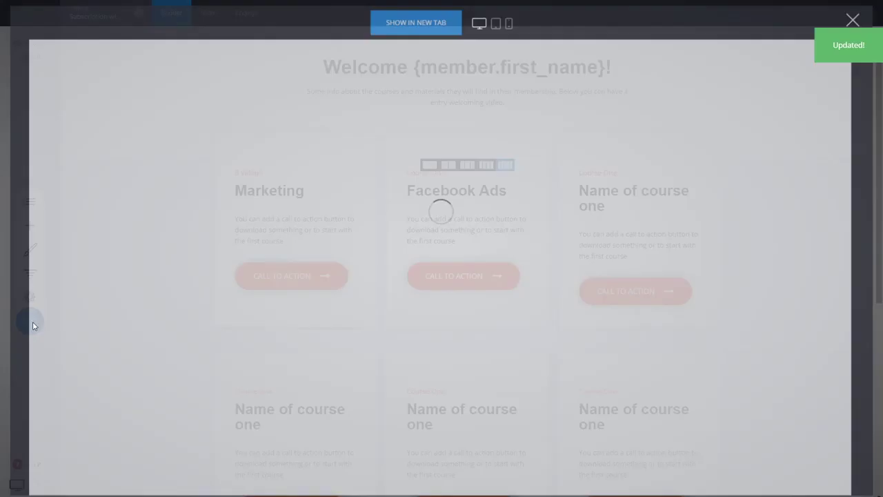
click(298, 293)
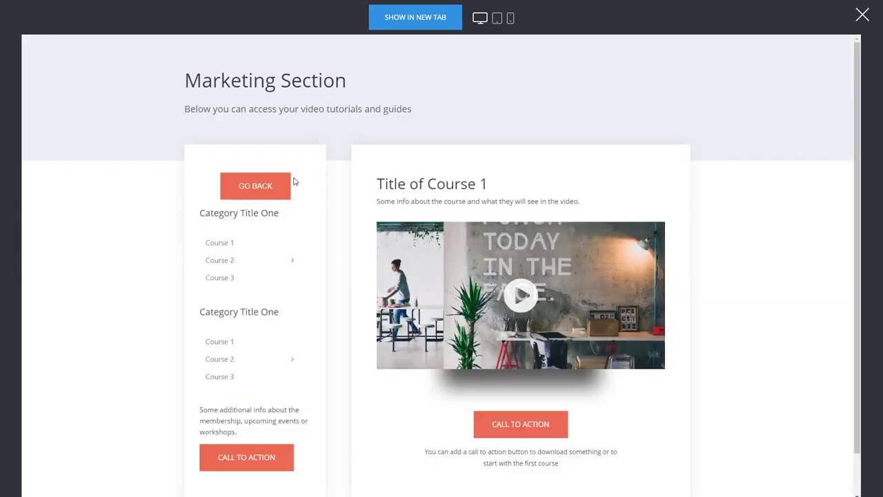
click(270, 189)
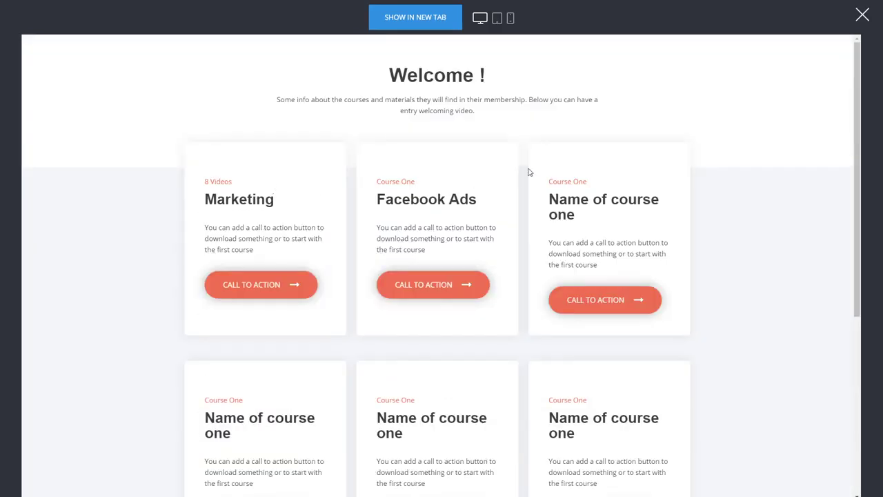
click(464, 284)
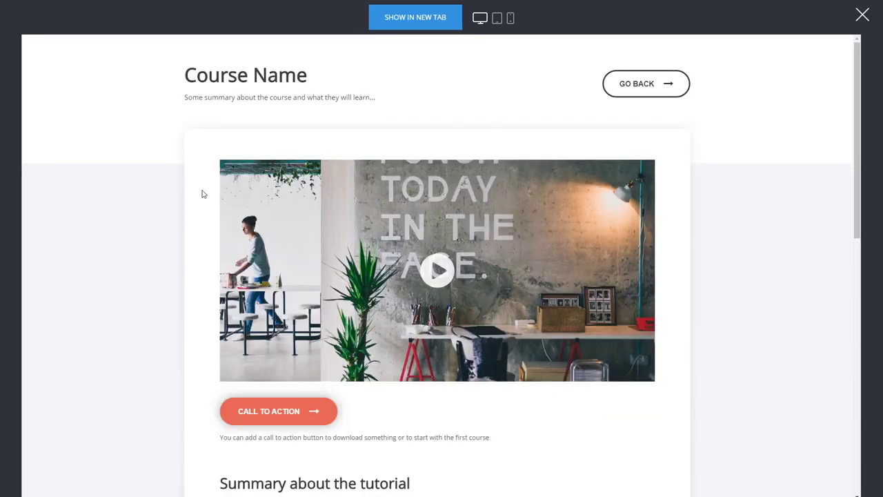
scroll(449, 341, down, 3)
scroll(450, 341, up, 3)
click(636, 92)
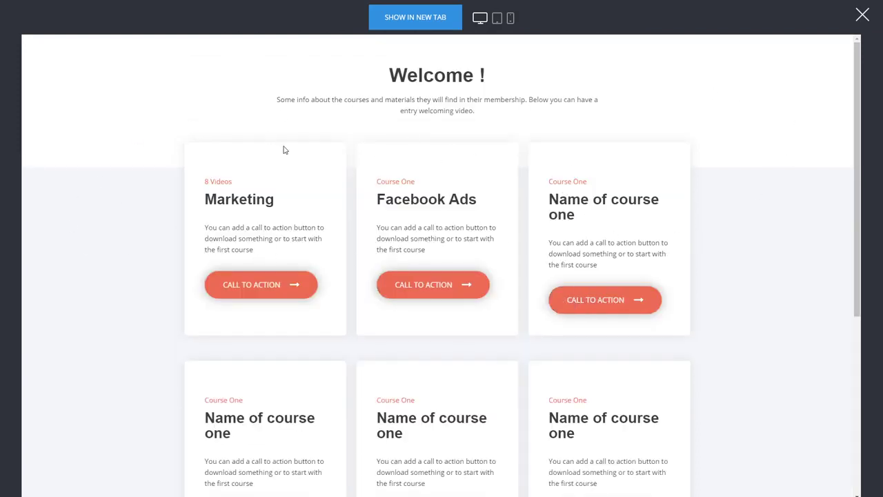
click(863, 14)
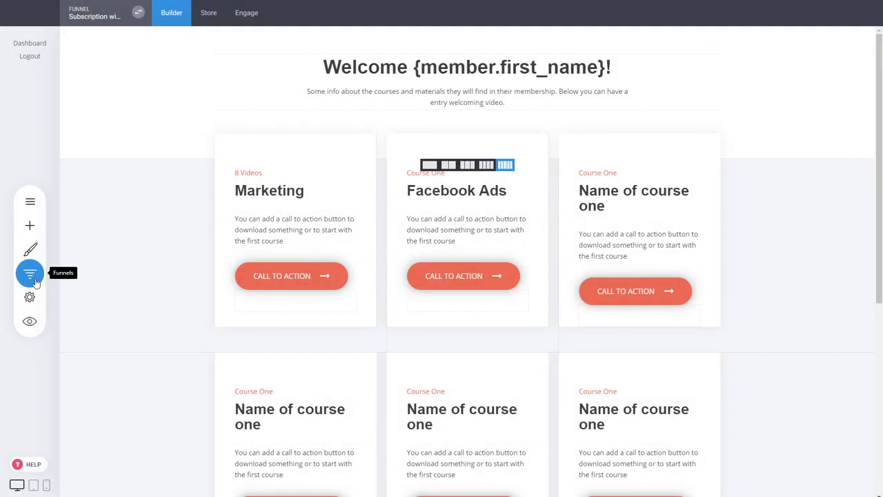
scroll(703, 232, down, 2)
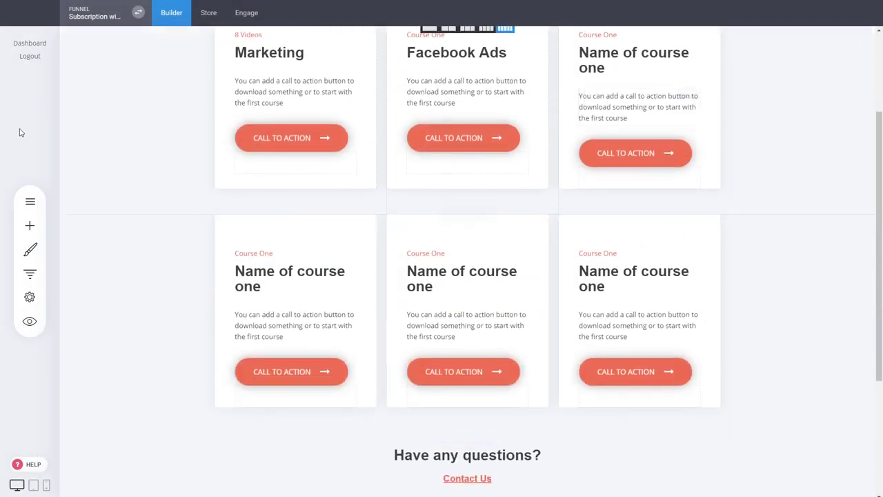
scroll(710, 238, up, 2)
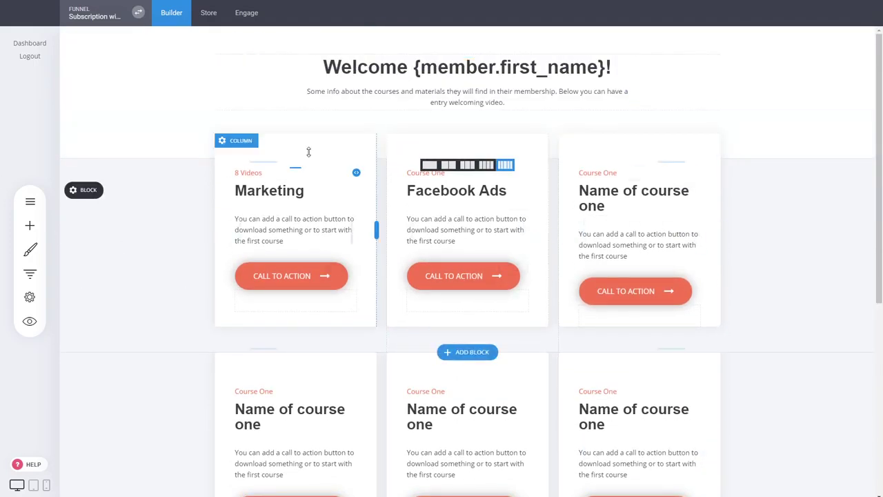
click(585, 67)
drag(606, 67, 414, 66)
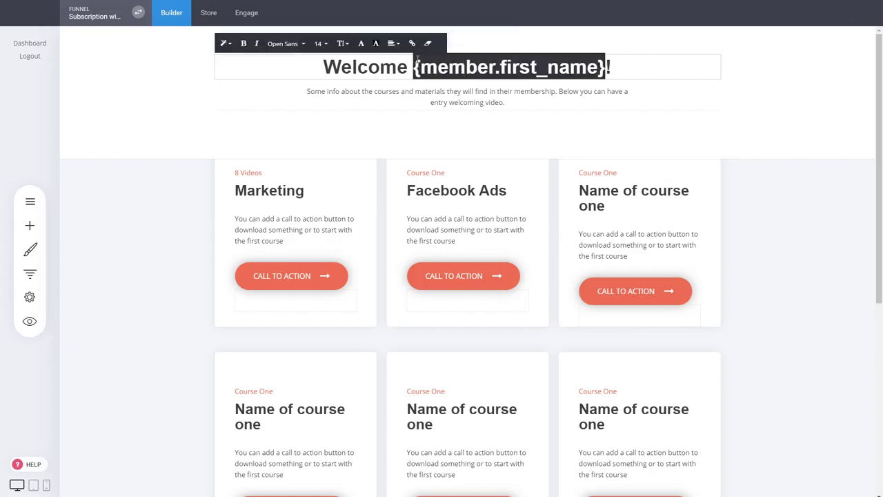
click(811, 107)
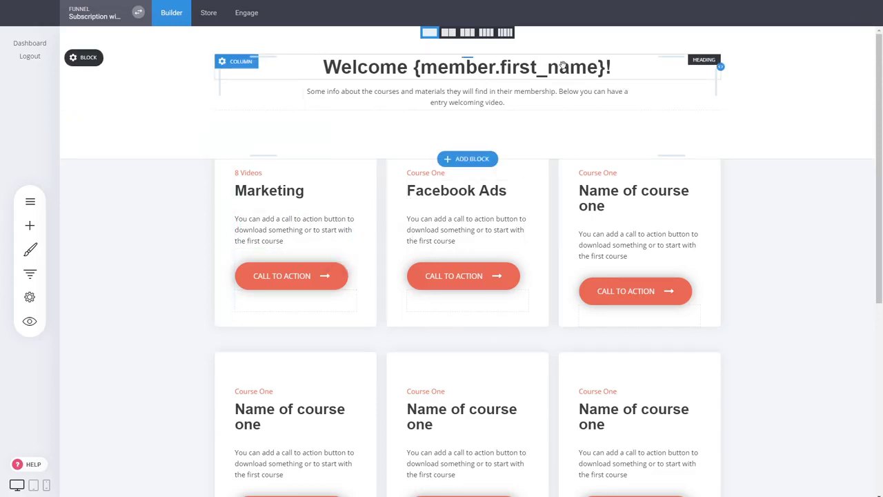
click(563, 65)
click(502, 72)
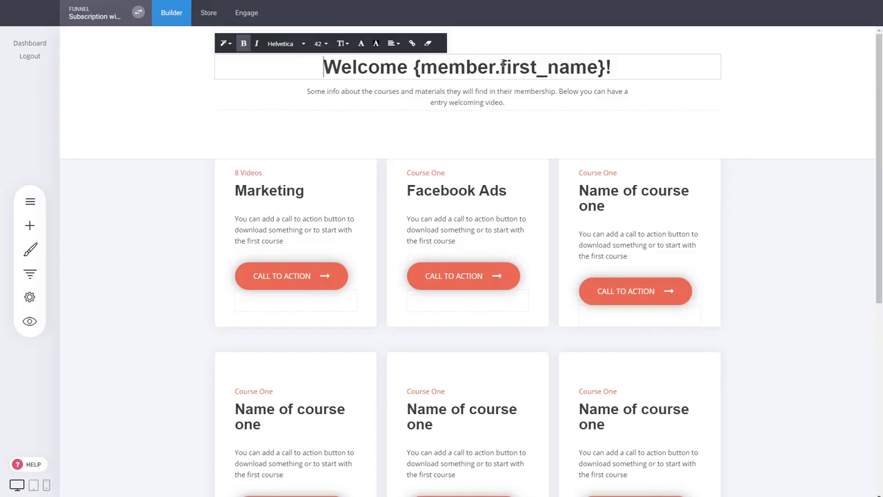
click(770, 197)
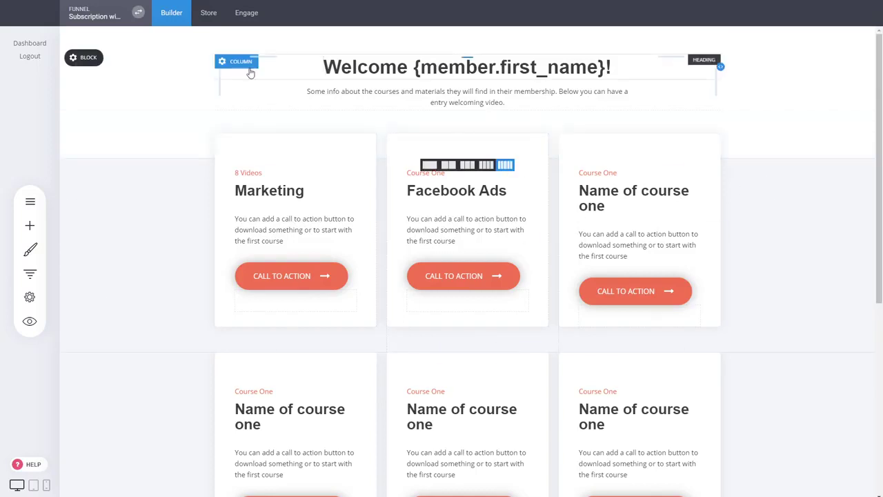
click(30, 297)
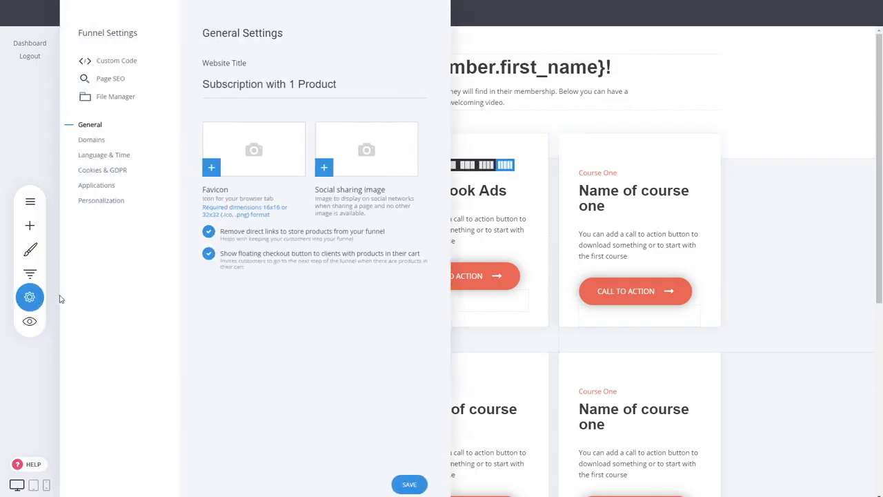
click(96, 202)
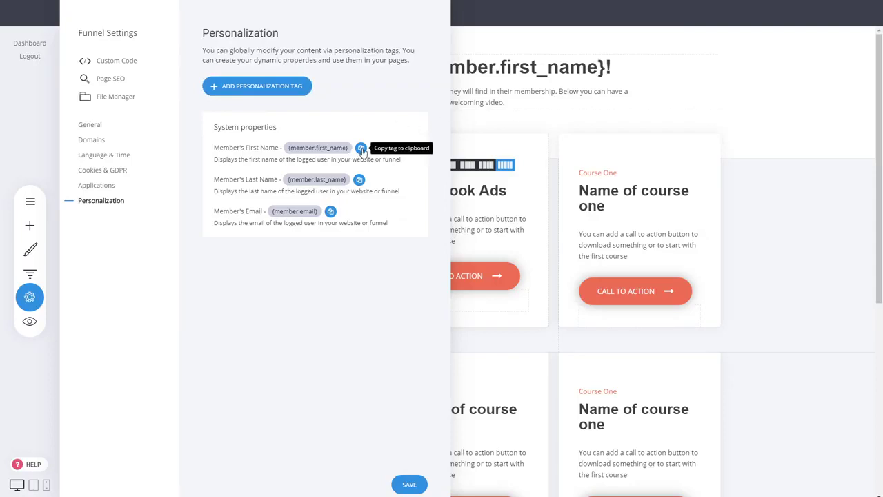
click(545, 65)
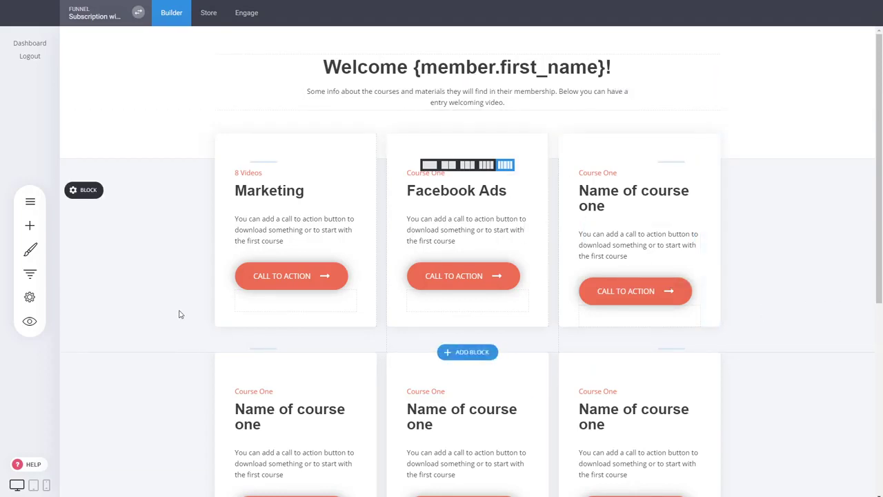
click(29, 273)
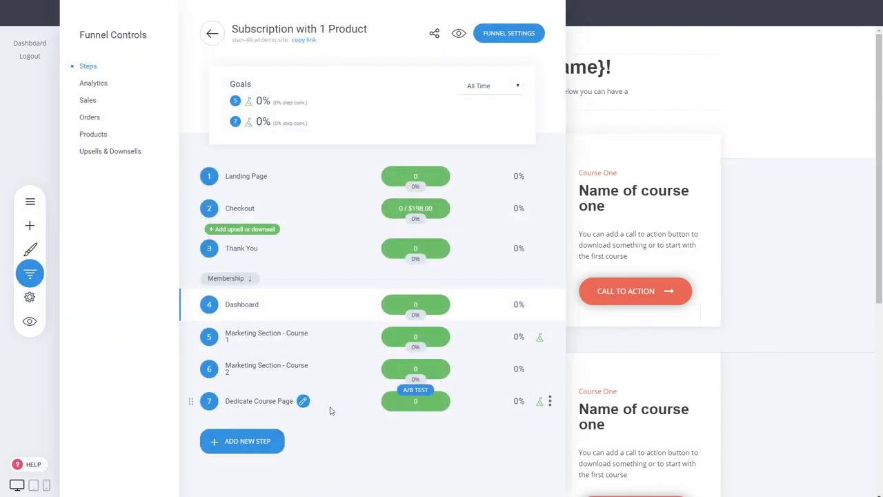
click(773, 354)
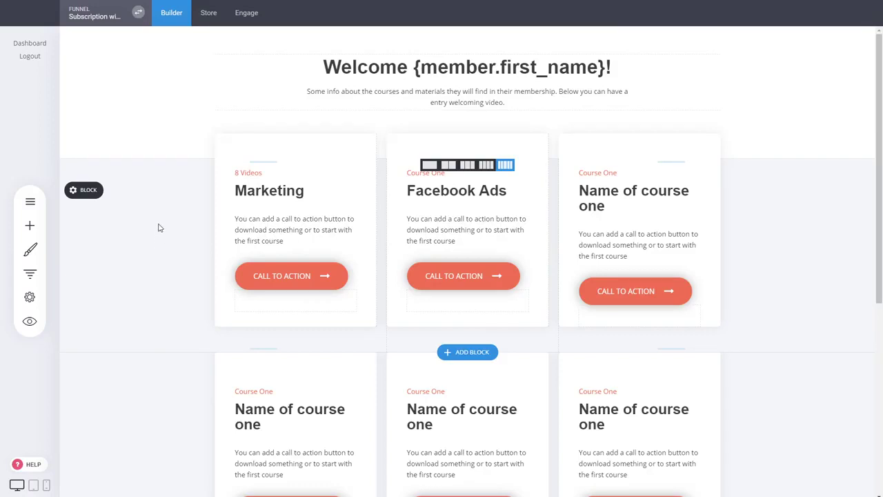
Step: Add an 'Exclusive' member group under Engage contacts and open its empty member list
click(243, 19)
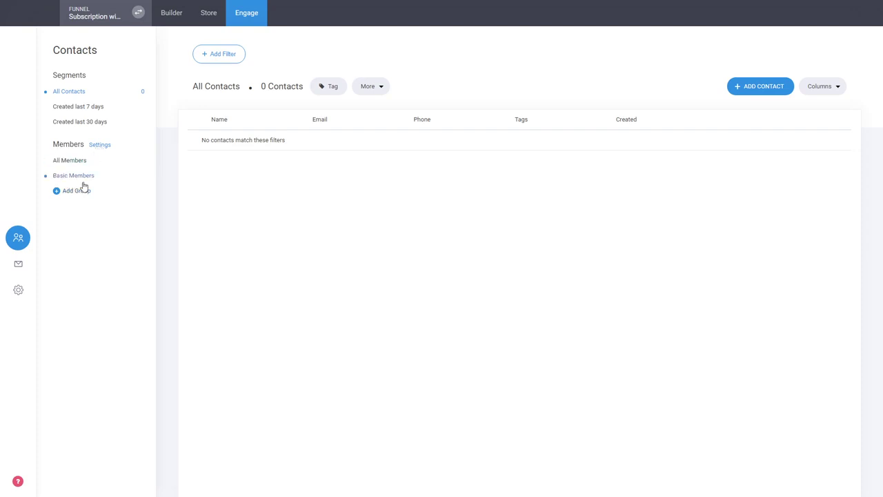
click(76, 190)
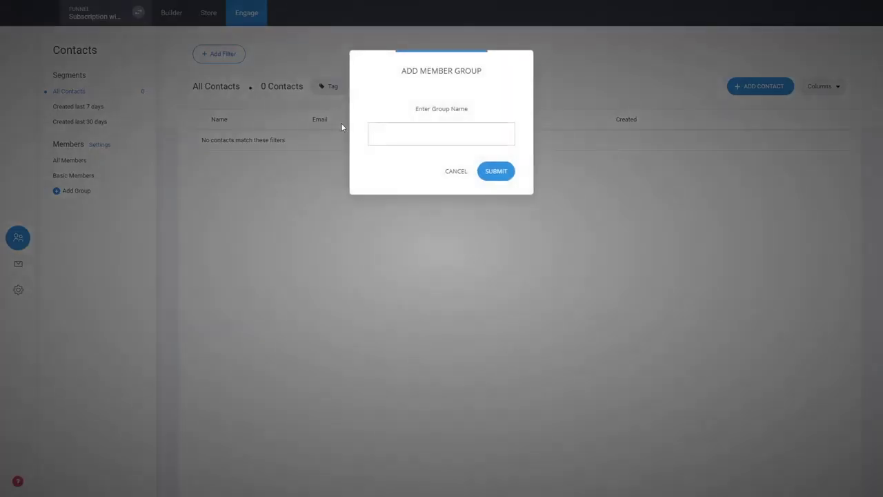
text(Exclusive)
key(ctrl+a)
click(503, 172)
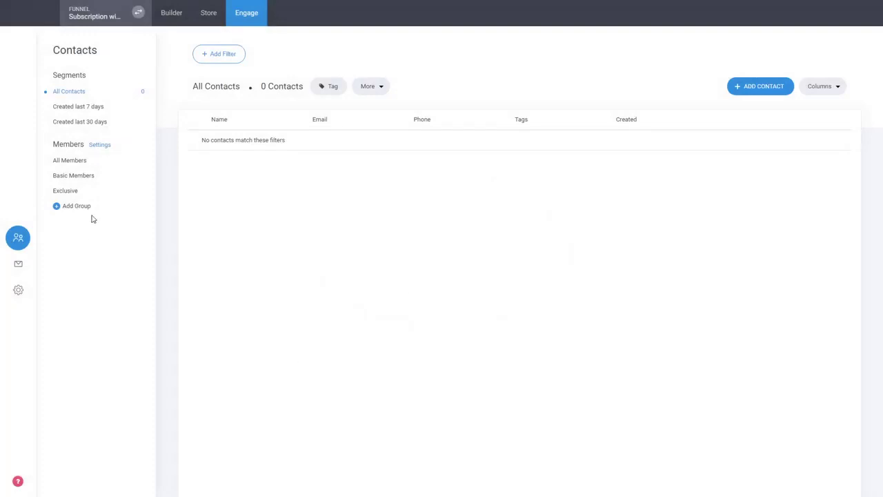
click(78, 193)
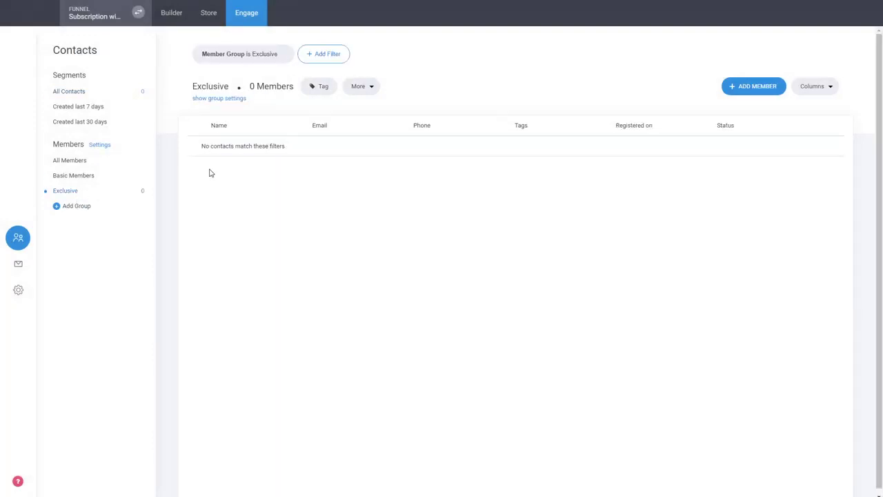
Step: Make the Exclusive group redirect logins to the Dashboard funnel step, then go to the Store dashboard
click(235, 100)
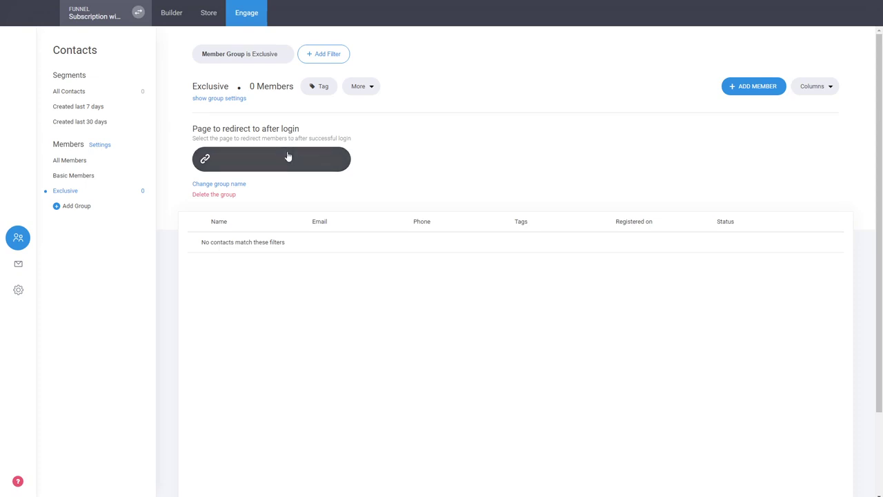
click(297, 161)
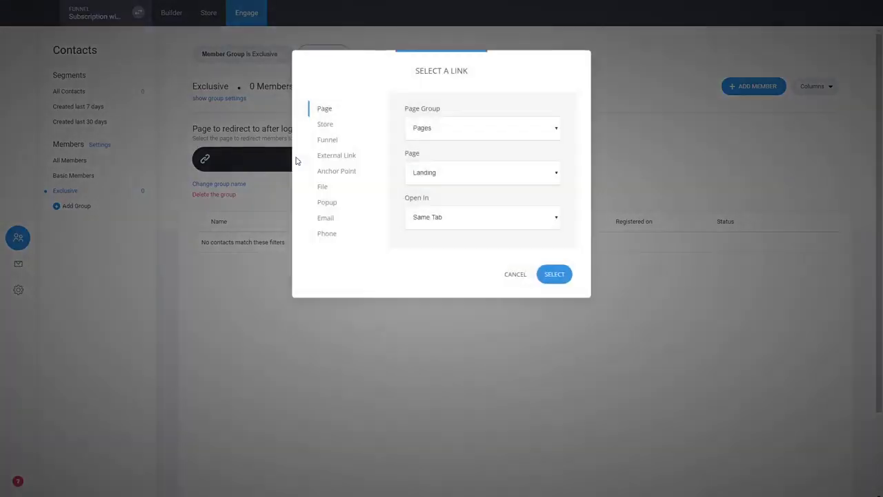
click(334, 139)
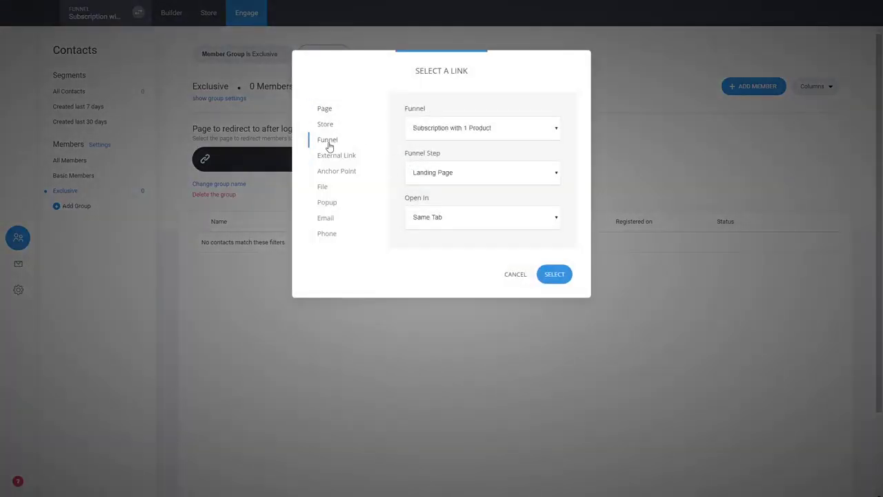
click(445, 216)
click(552, 276)
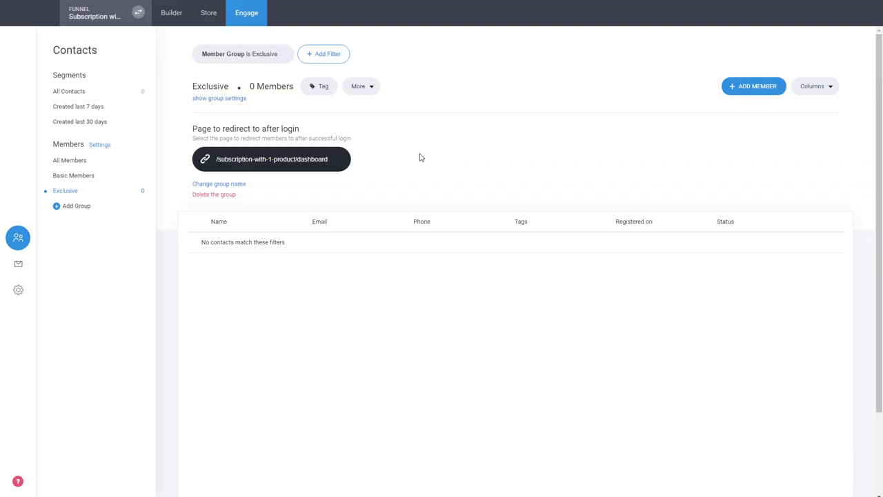
click(235, 100)
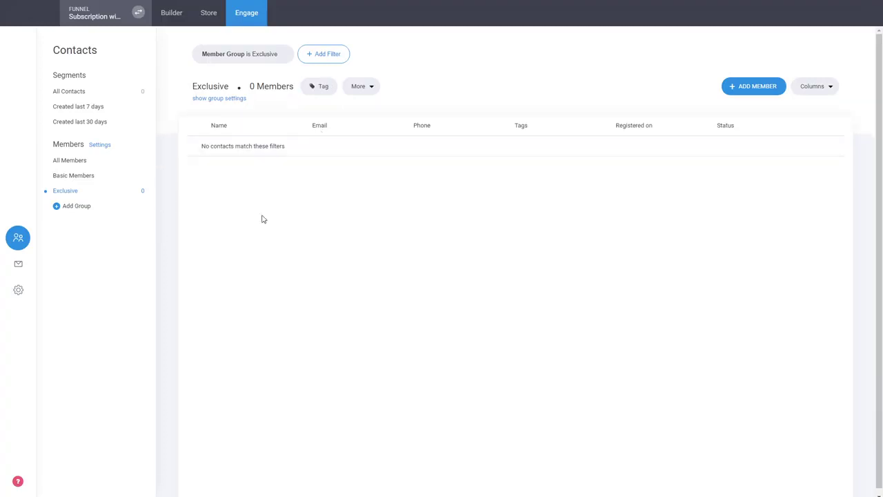
click(207, 14)
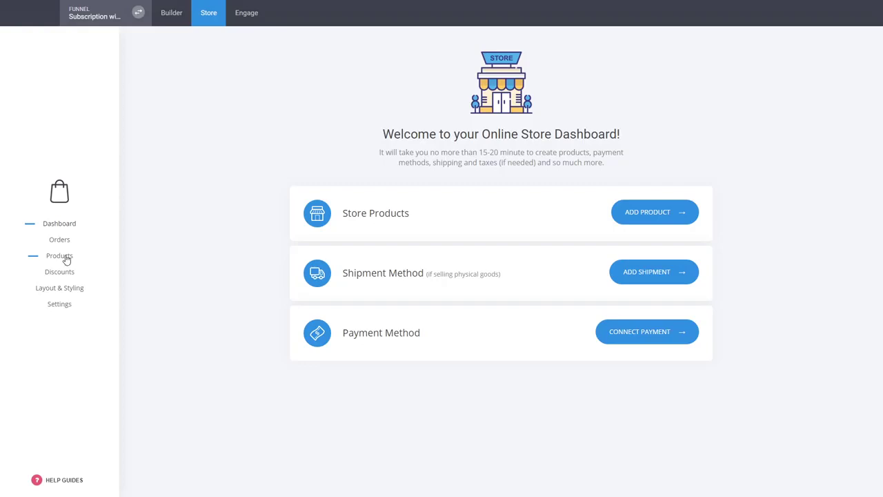
Step: Start a new Membership product titled 'Exclusive'
click(66, 259)
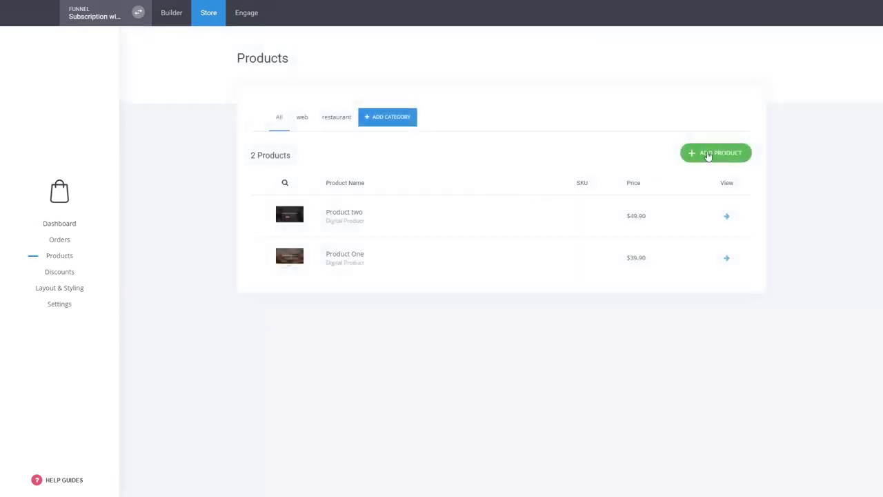
click(708, 155)
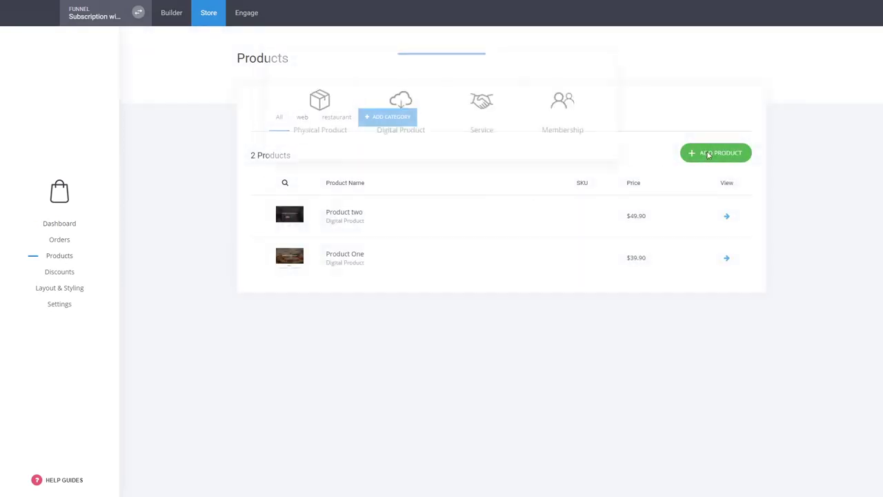
click(584, 109)
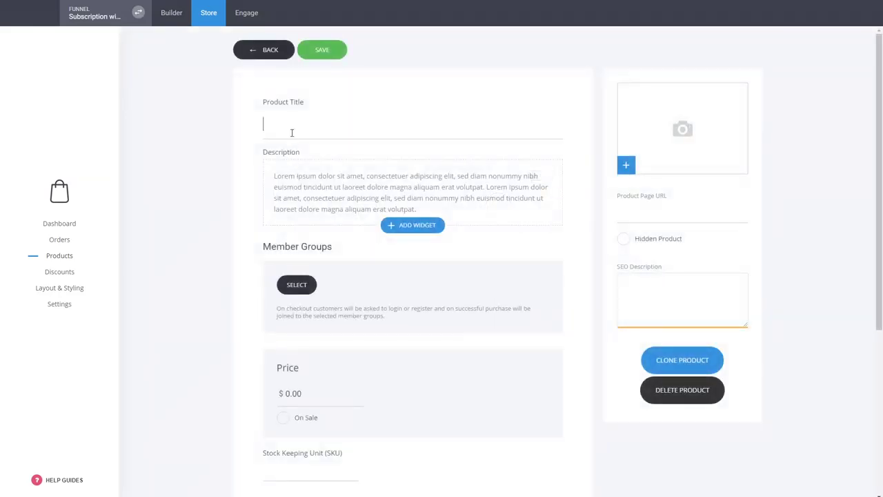
text(Exclusive)
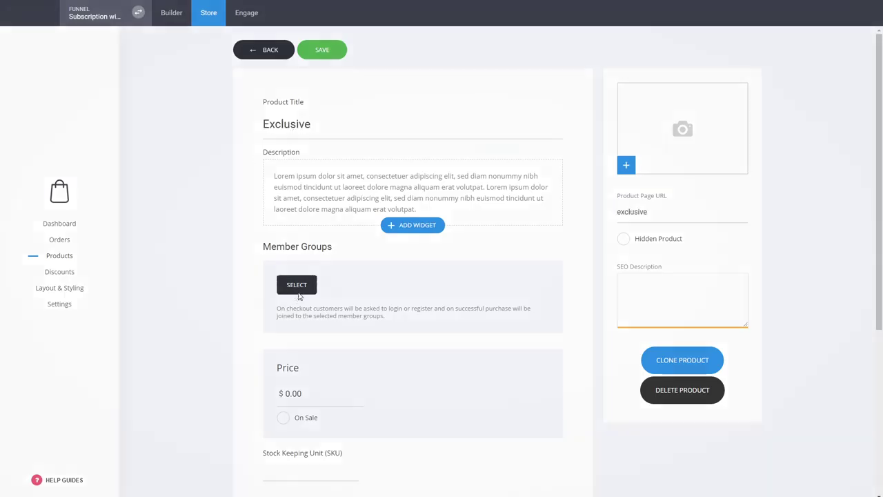
Step: Assign the product to the Exclusive member group and set its price to 99
click(299, 289)
click(389, 120)
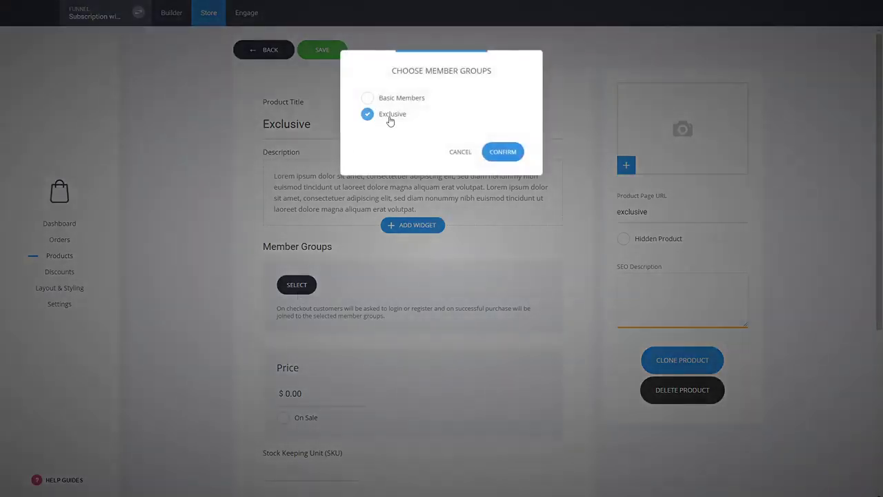
click(501, 151)
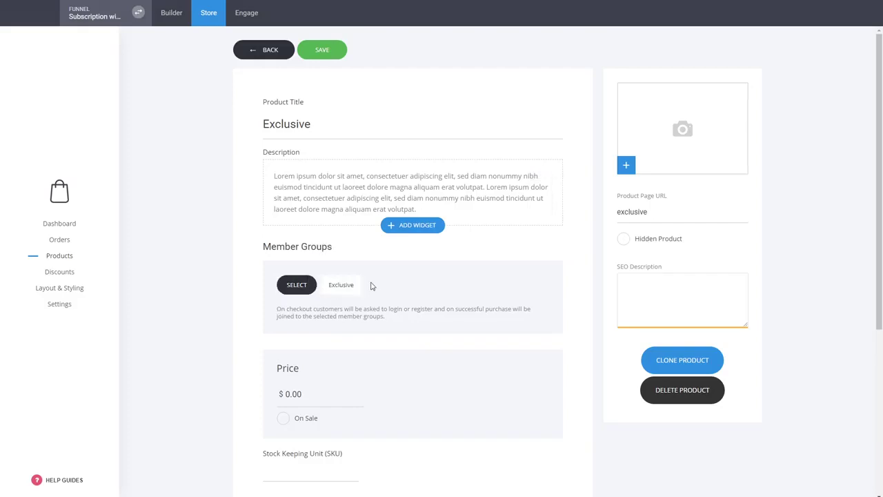
click(309, 394)
text(99)
scroll(749, 328, down, 1)
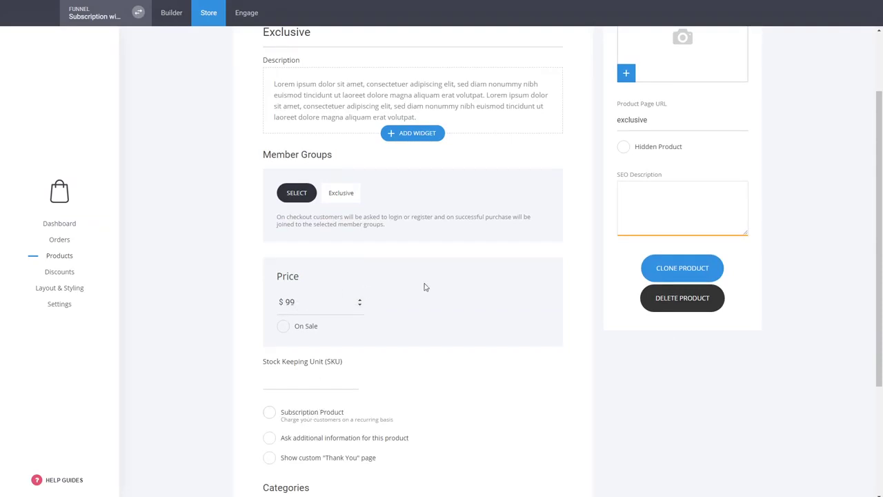
Step: Make Exclusive a subscription product with monthly billing
click(316, 420)
click(495, 268)
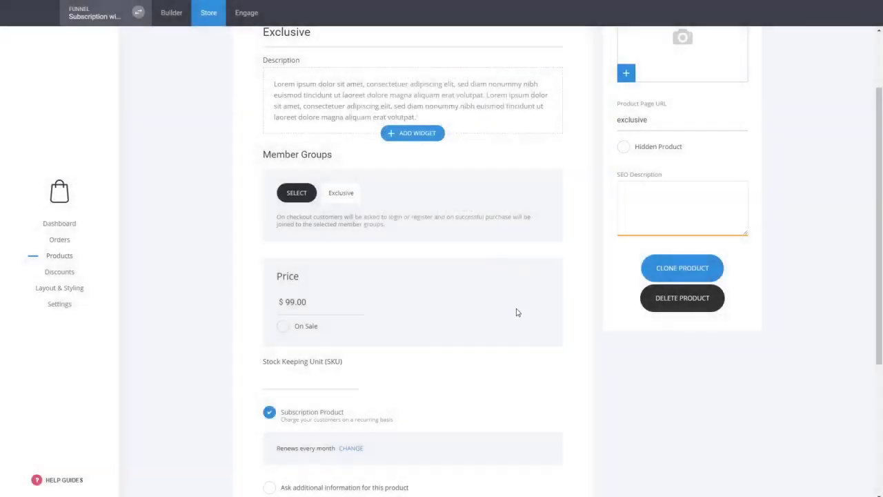
click(352, 448)
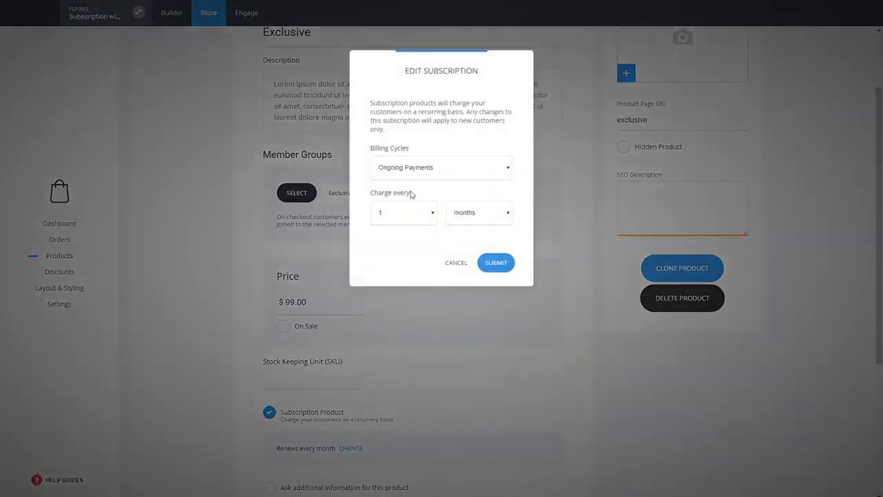
click(457, 265)
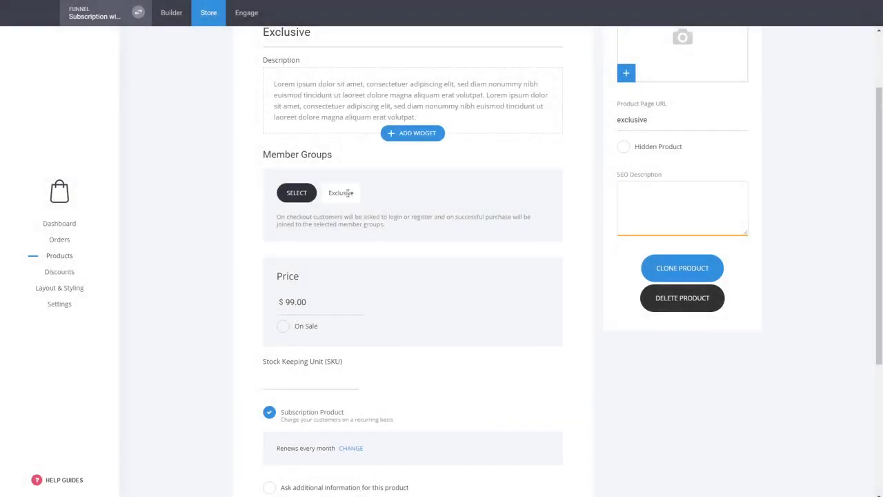
Step: Put the product in the WEB category and save it
scroll(508, 263, down, 3)
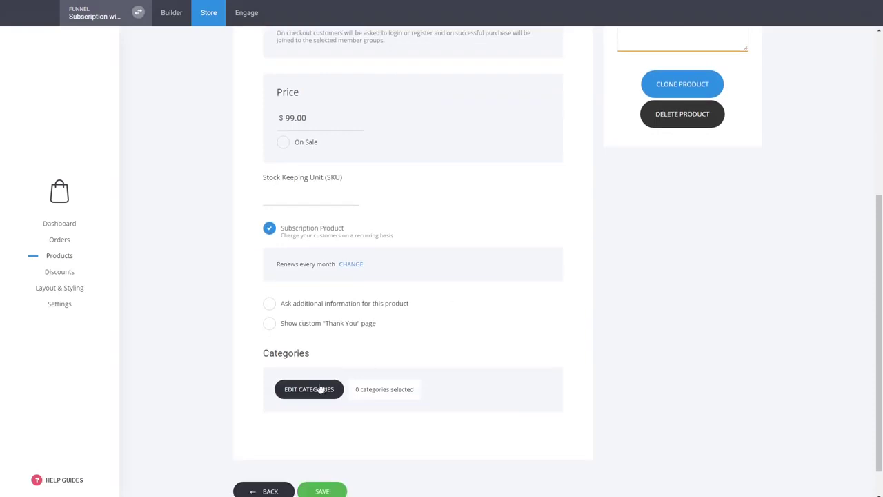
click(319, 389)
click(386, 116)
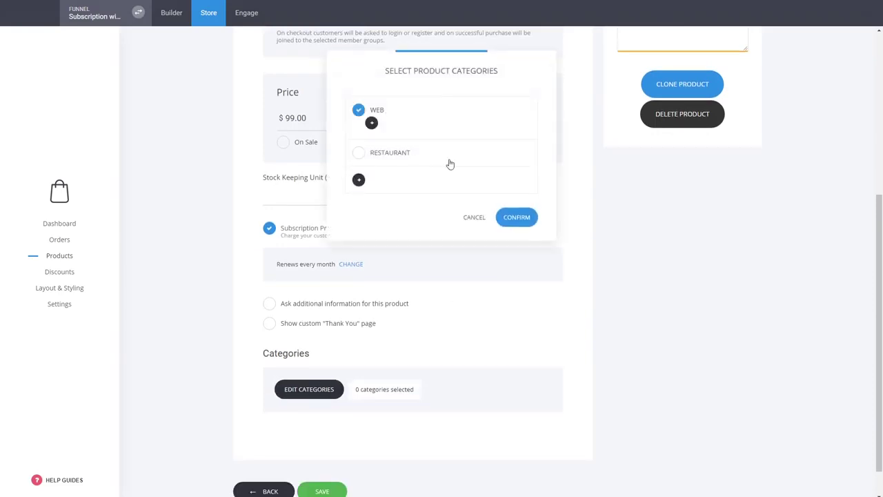
click(517, 218)
click(324, 491)
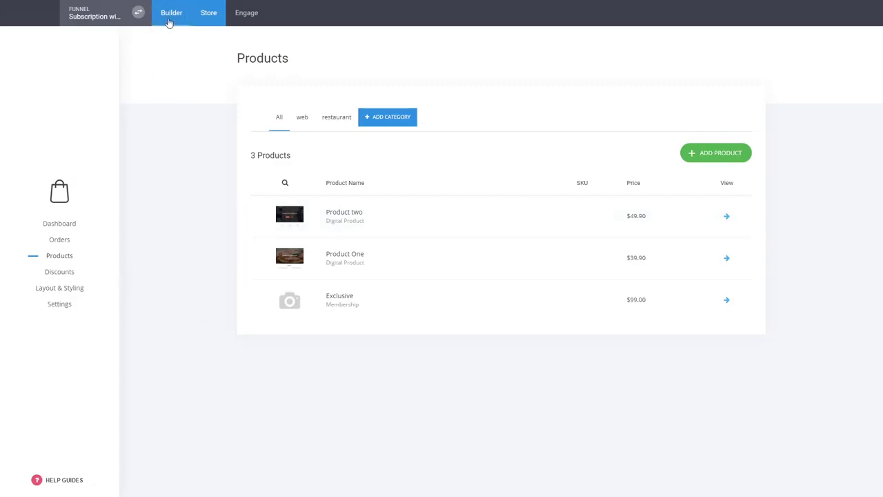
Step: In the Builder, open the landing page's $47 price text and select the 47
click(169, 21)
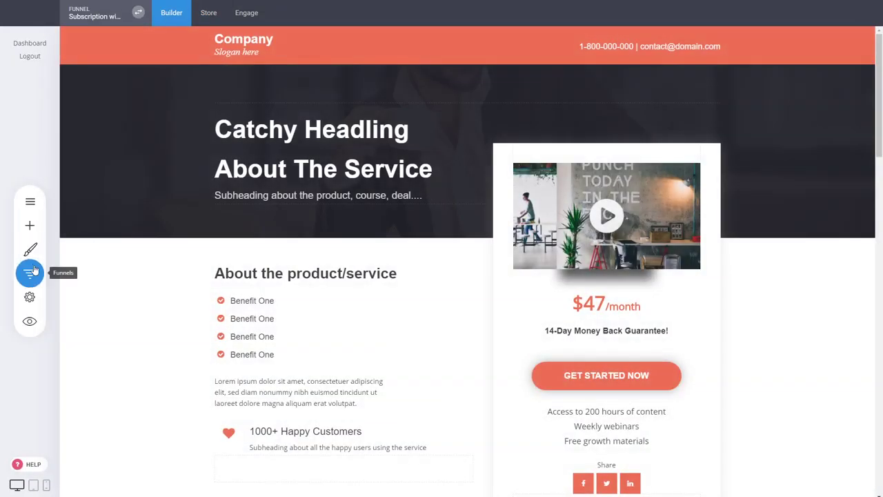
click(31, 271)
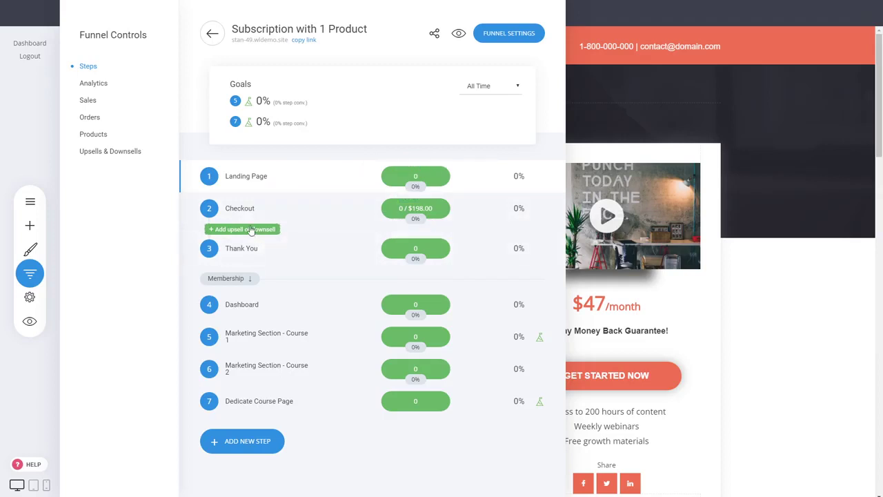
click(744, 218)
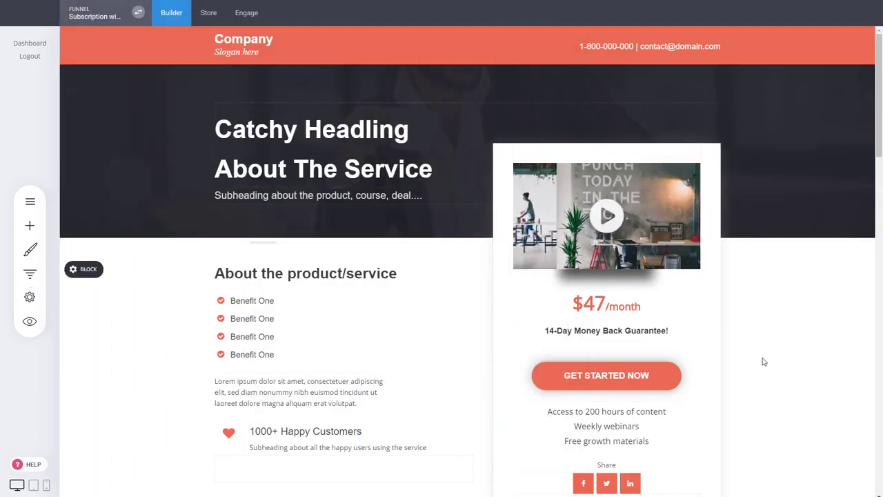
scroll(764, 362, down, 5)
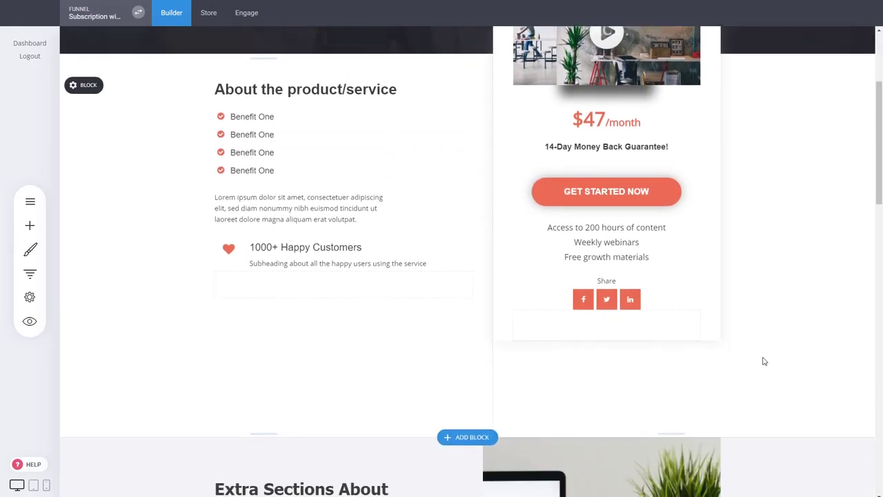
scroll(628, 310, up, 5)
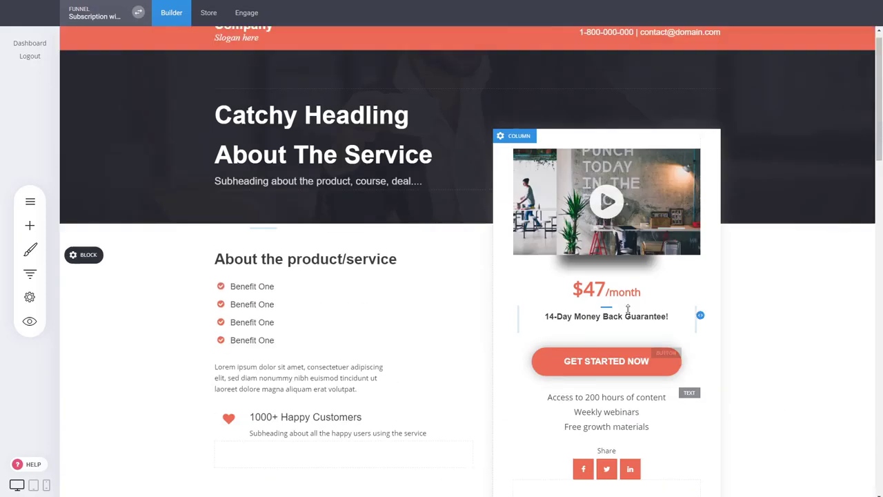
click(606, 304)
drag(607, 305, 584, 304)
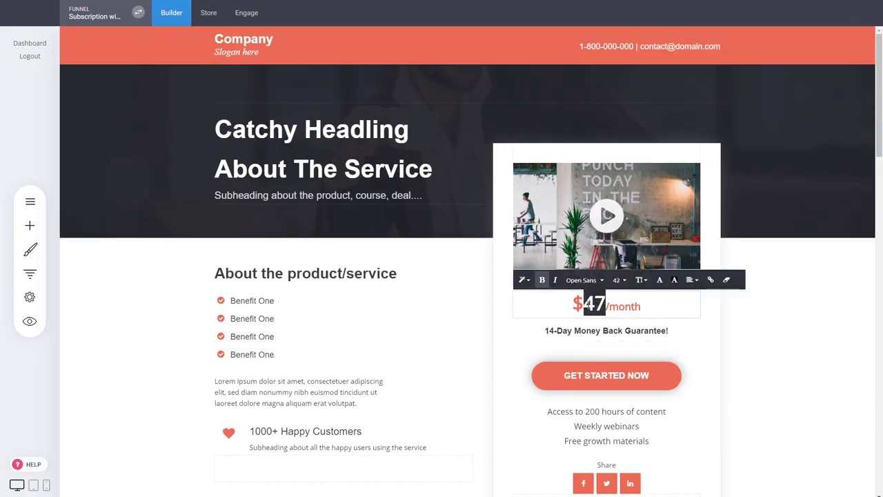
Step: Replace the price with 99 and save the landing page
text(99)
click(779, 366)
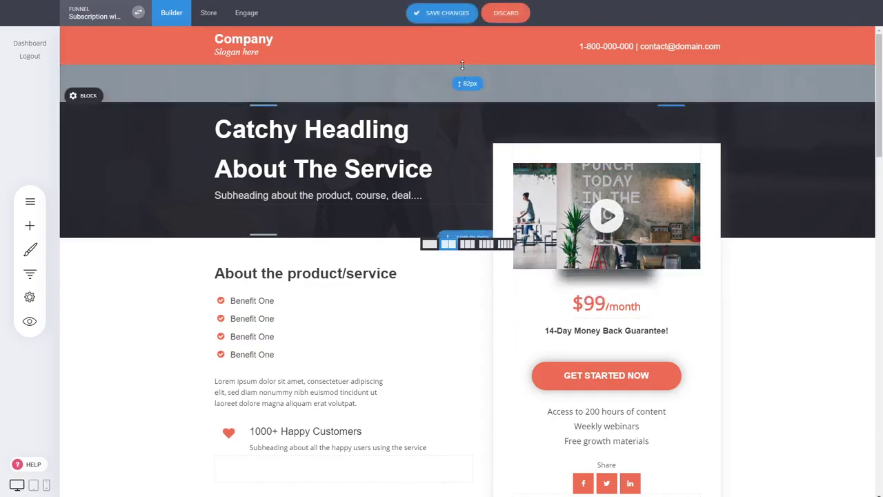
click(442, 12)
Step: On the Checkout page, set Exclusive as the main product
click(30, 273)
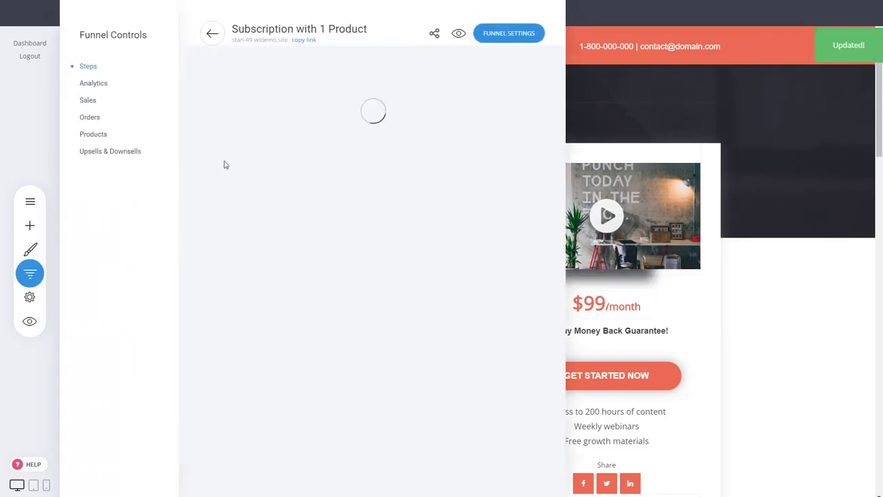
click(248, 206)
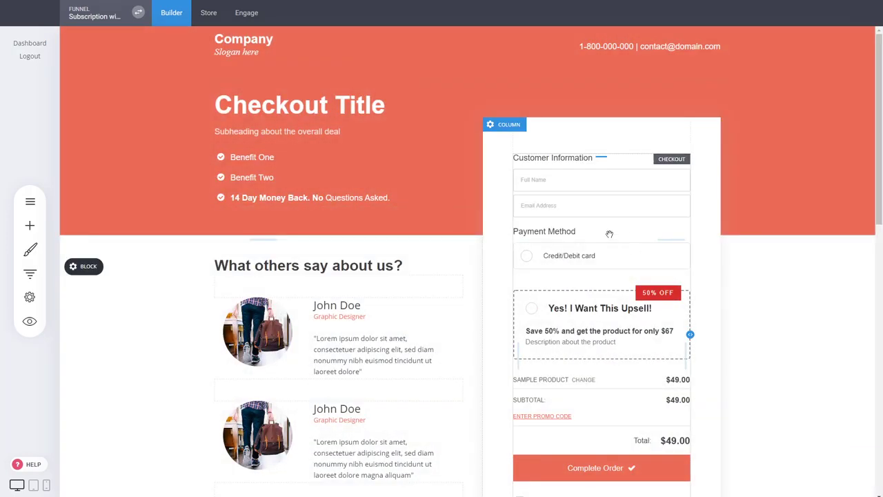
click(579, 217)
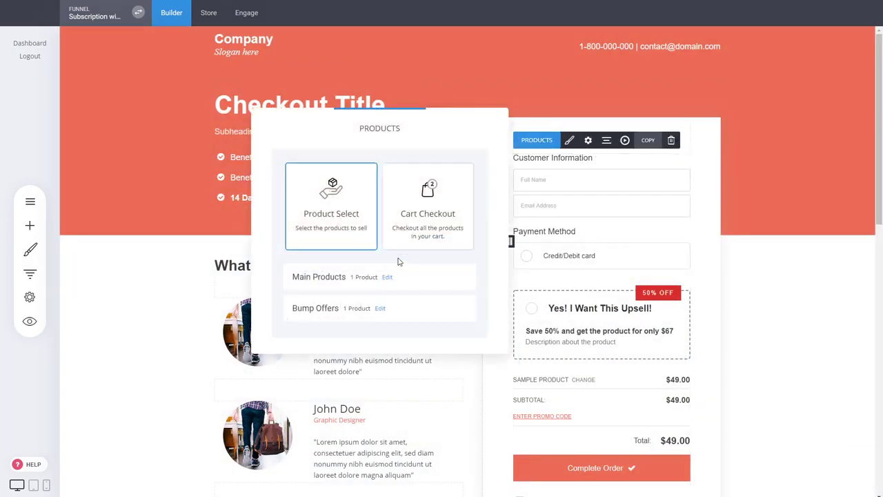
click(388, 278)
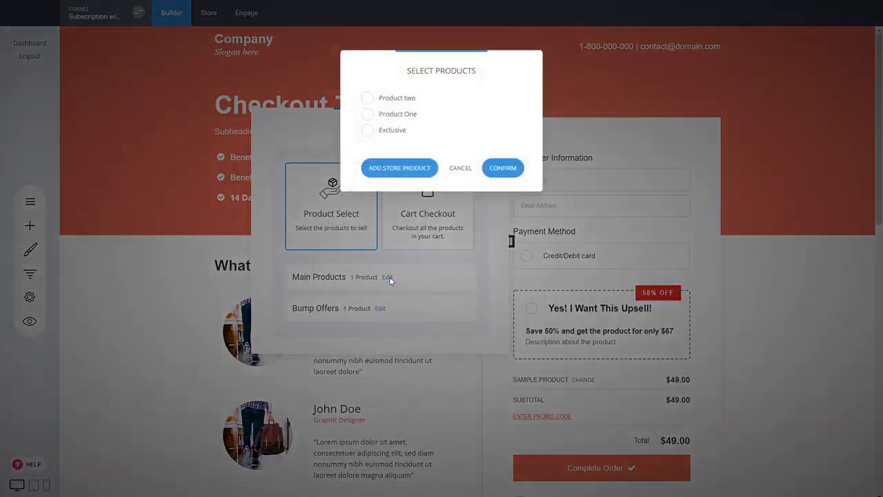
drag(417, 58, 489, 62)
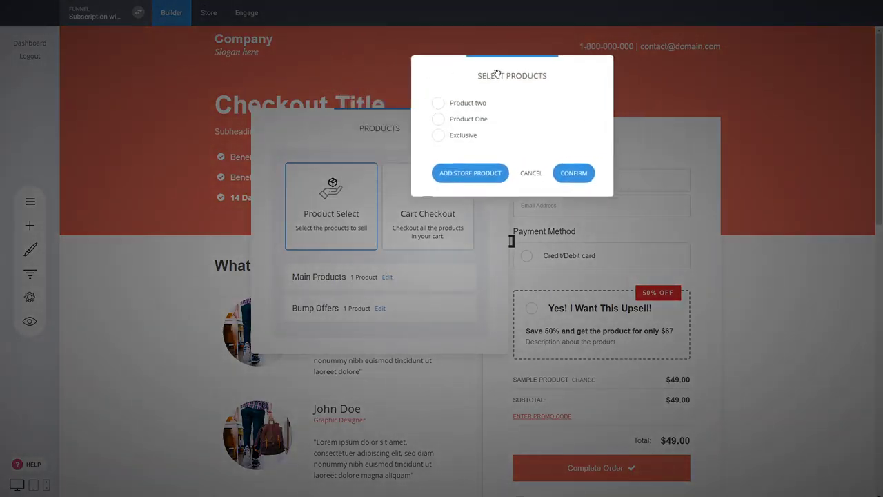
click(474, 138)
click(573, 172)
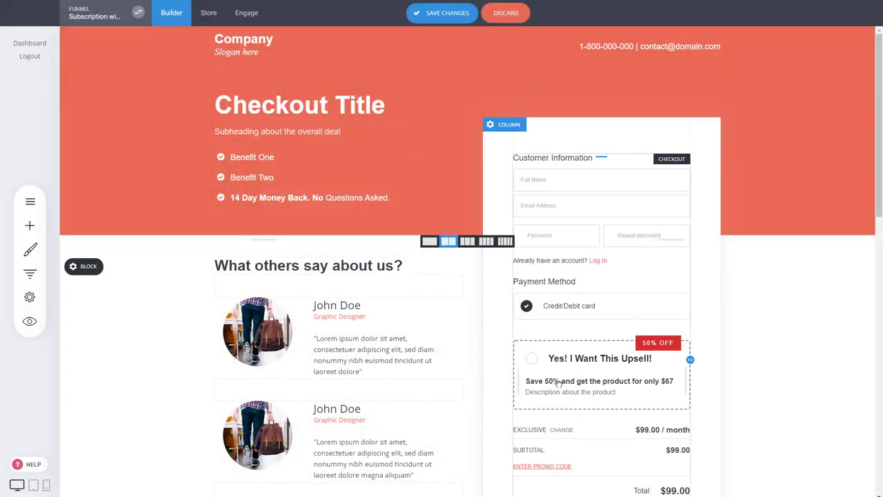
Step: Review the checkout's bump offer settings and save the checkout page
click(583, 317)
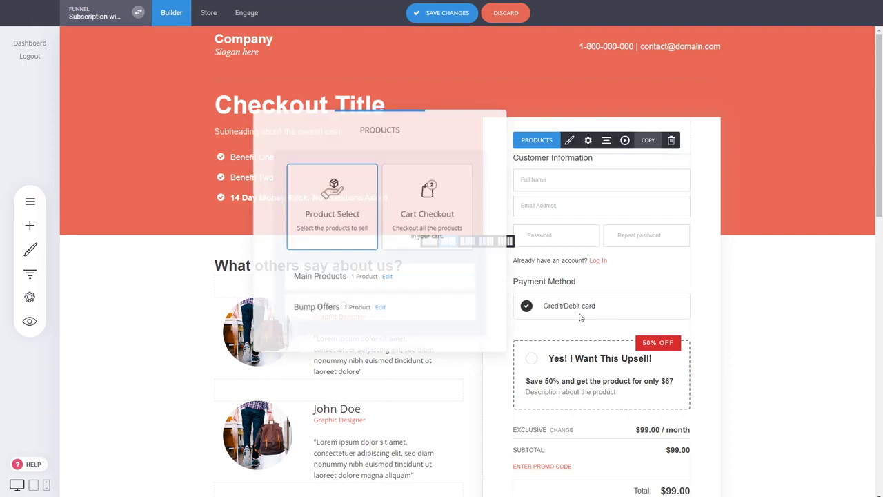
click(380, 308)
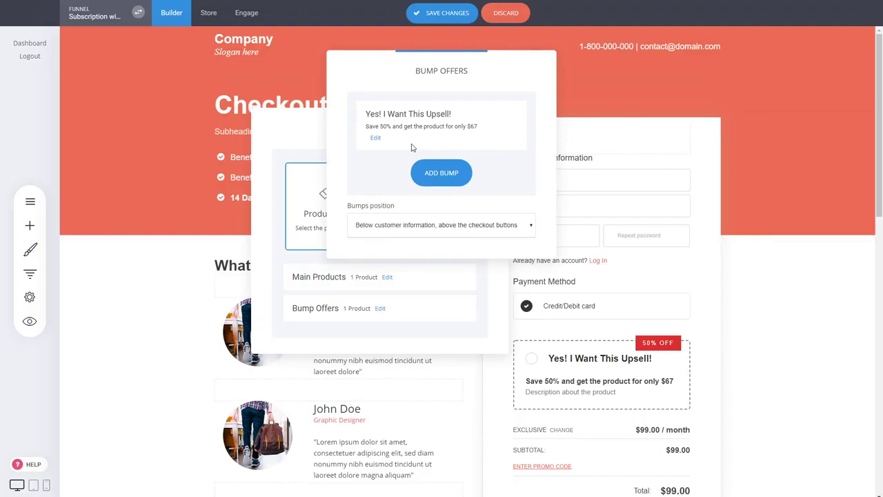
click(490, 288)
click(442, 12)
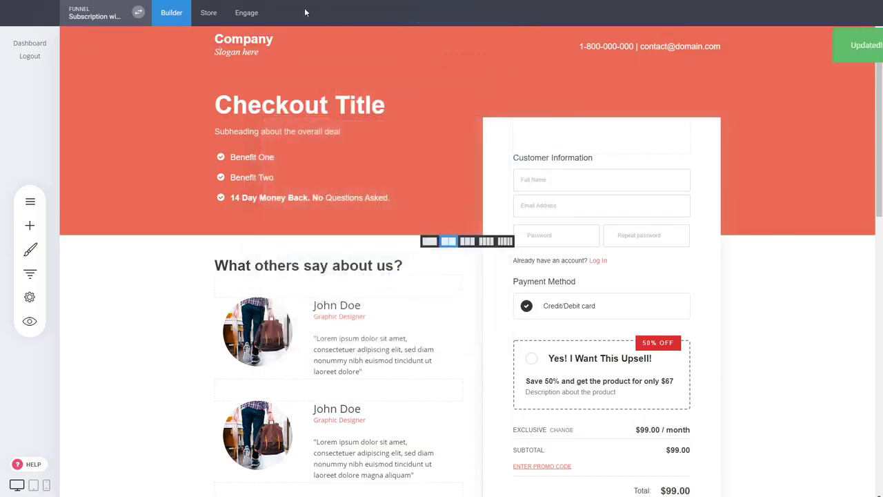
Step: Create a new member group named Extra Videos
click(246, 12)
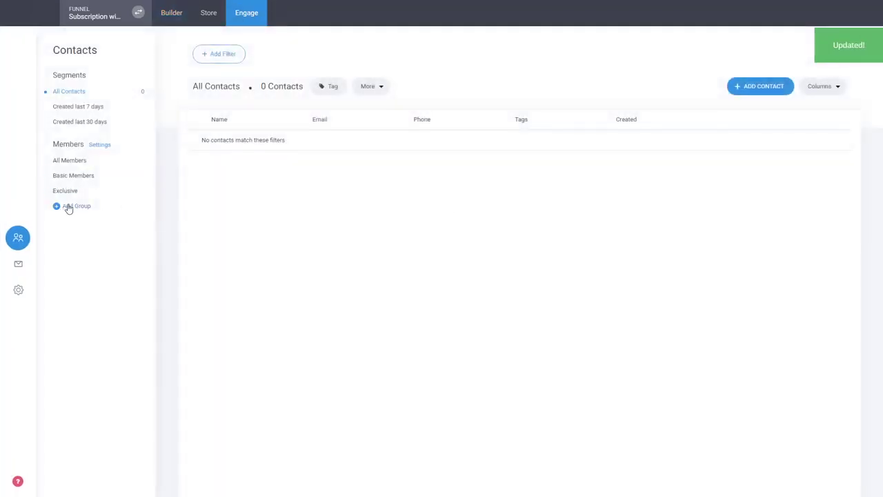
click(69, 206)
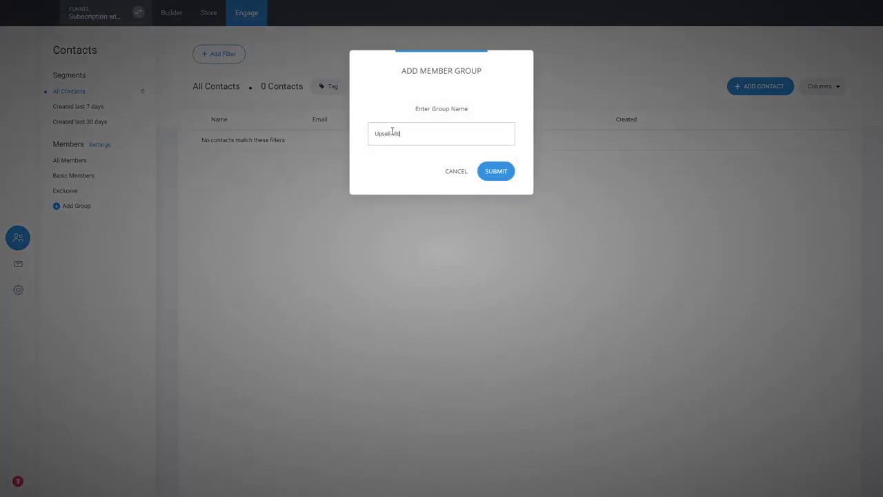
key(ctrl+a)
text(Extra Videos)
click(503, 171)
Step: Add a Membership product titled Extra Videos that grants the Extra Videos member group
click(205, 14)
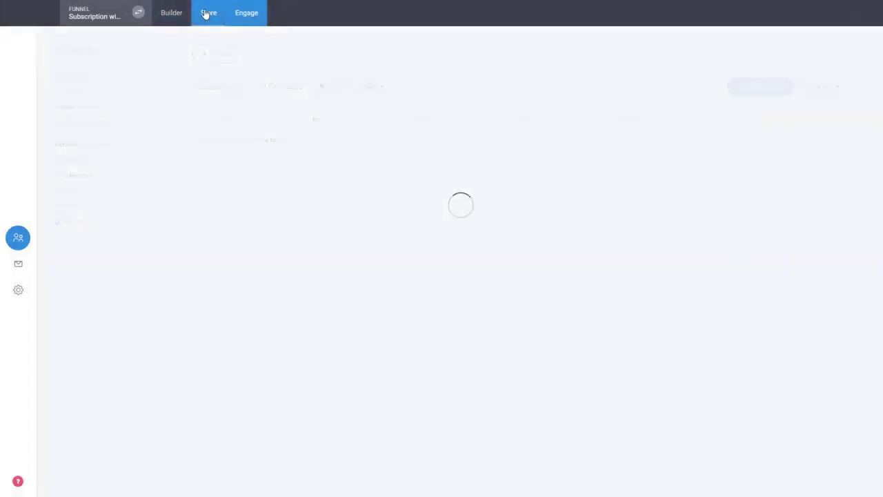
click(60, 257)
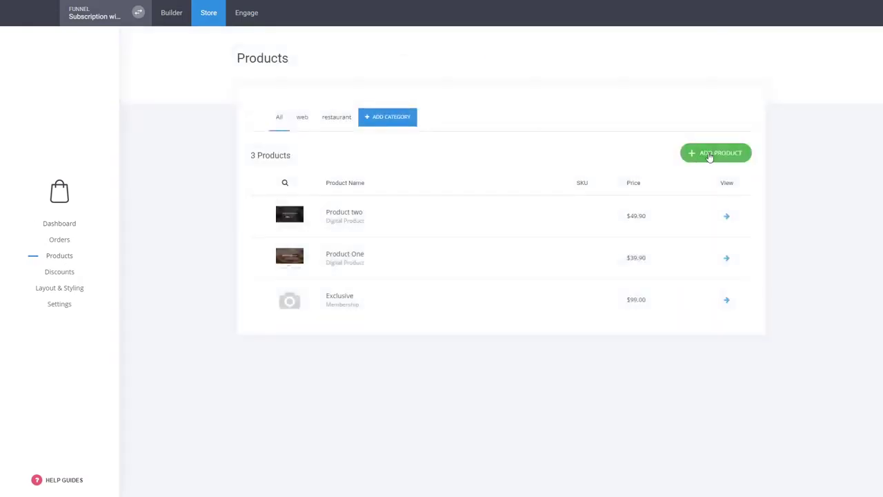
click(711, 154)
click(566, 124)
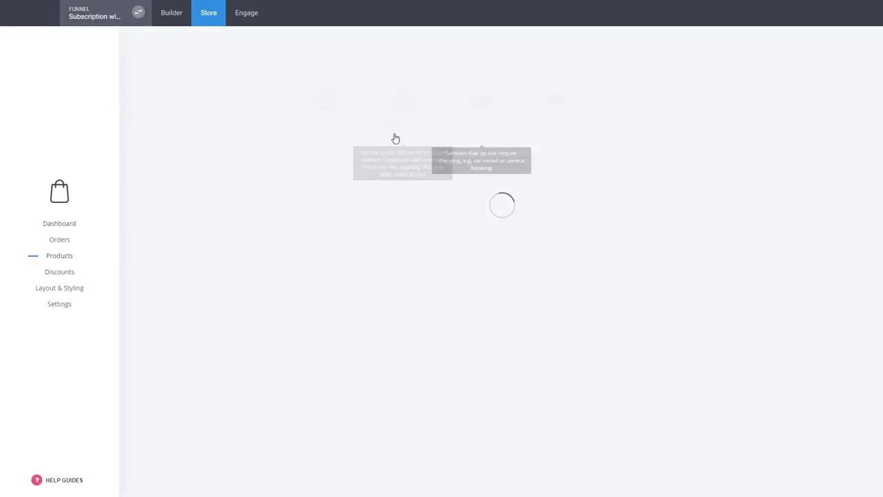
click(335, 125)
text(EXtra)
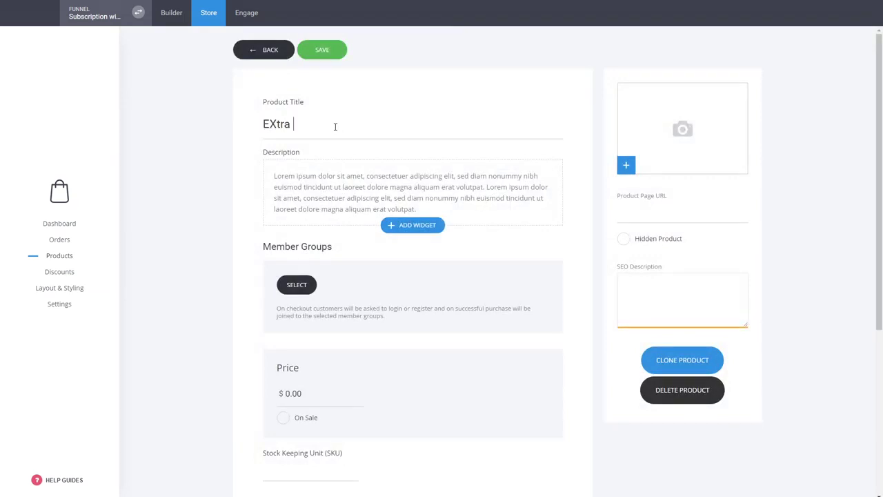
key(BackSpace)
key(BackSpace)
text(ra Video)
click(307, 284)
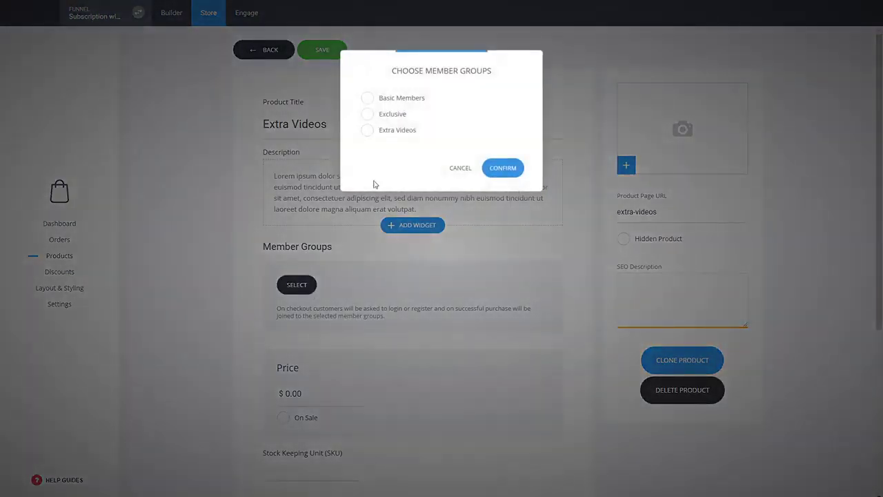
click(395, 132)
click(496, 166)
Step: Price the product at $29 as a monthly subscription in the web category, and save it
drag(303, 397, 271, 399)
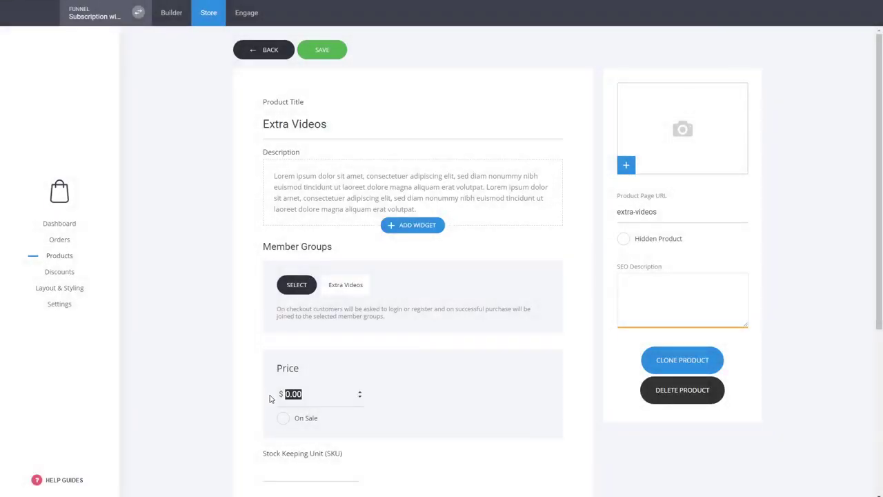
text(29)
scroll(271, 399, down, 2)
click(312, 372)
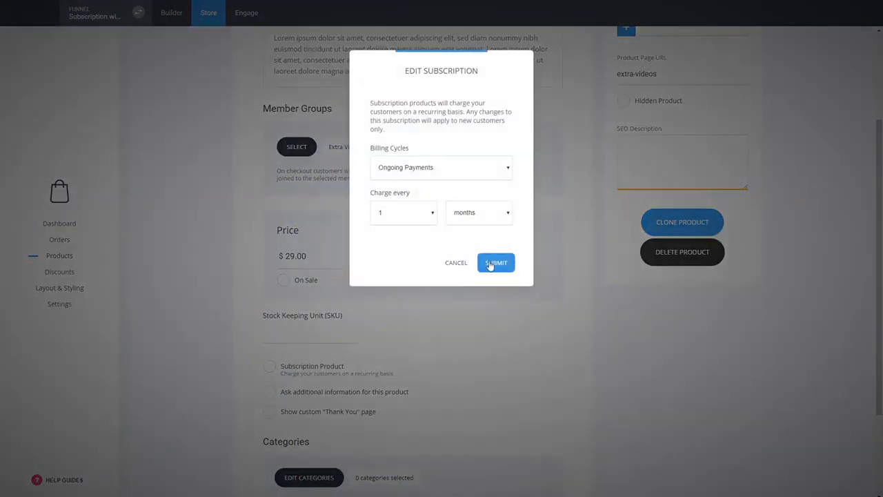
click(492, 266)
scroll(200, 254, down, 3)
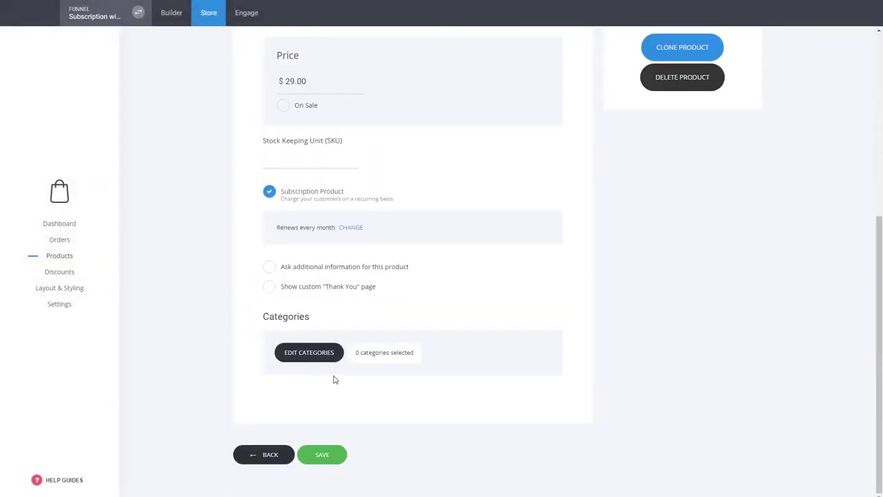
click(329, 356)
click(359, 110)
click(517, 216)
click(334, 458)
click(174, 17)
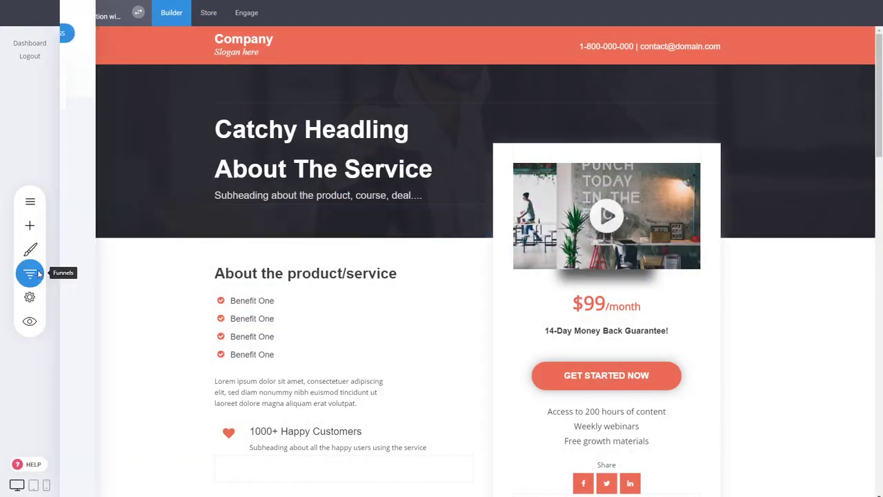
Step: Swap the Checkout bump offer's product from Product One to Extra Videos and save the page
click(30, 274)
click(243, 214)
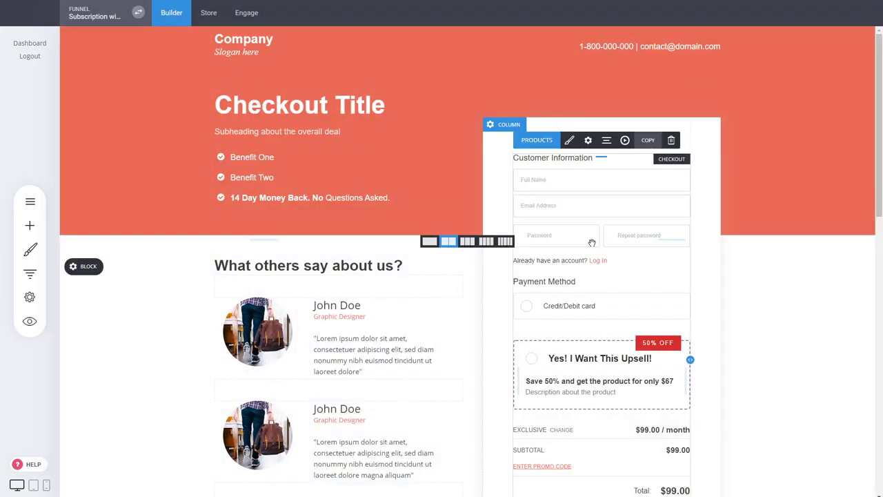
click(537, 140)
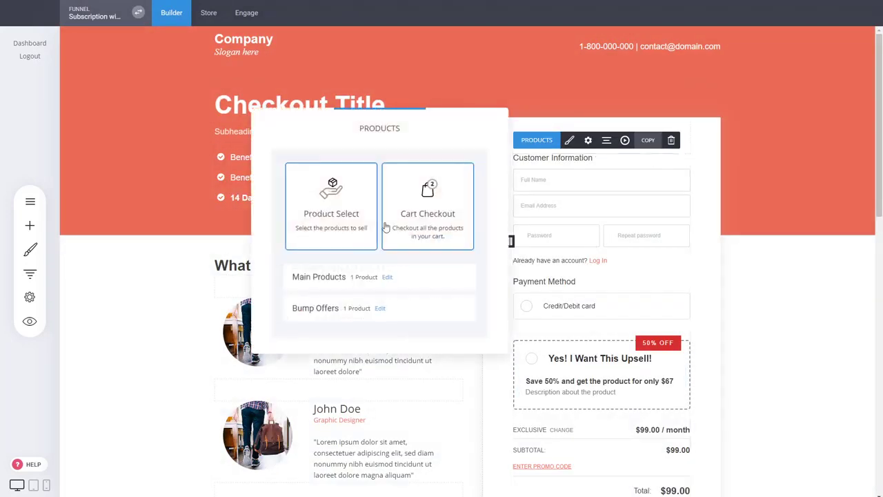
click(380, 308)
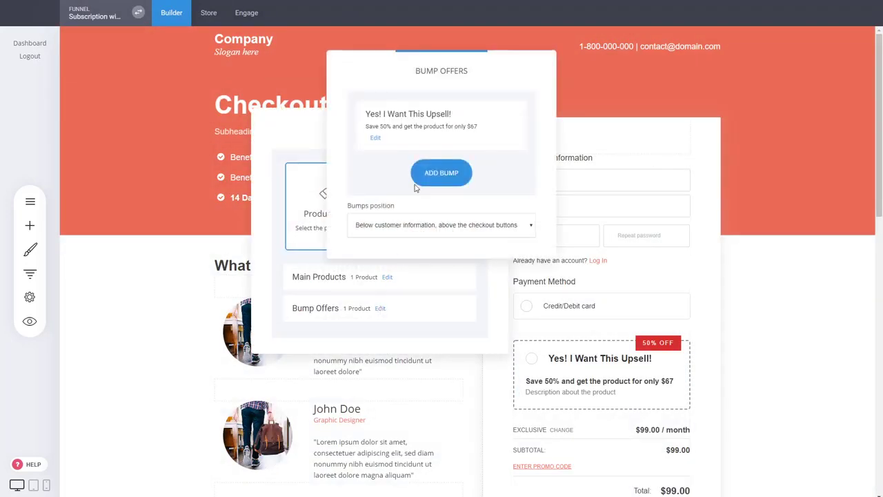
click(378, 138)
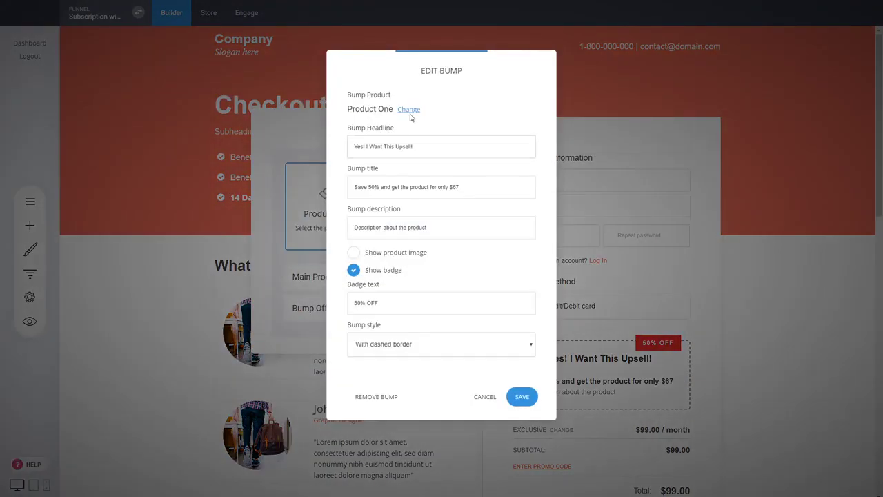
click(409, 109)
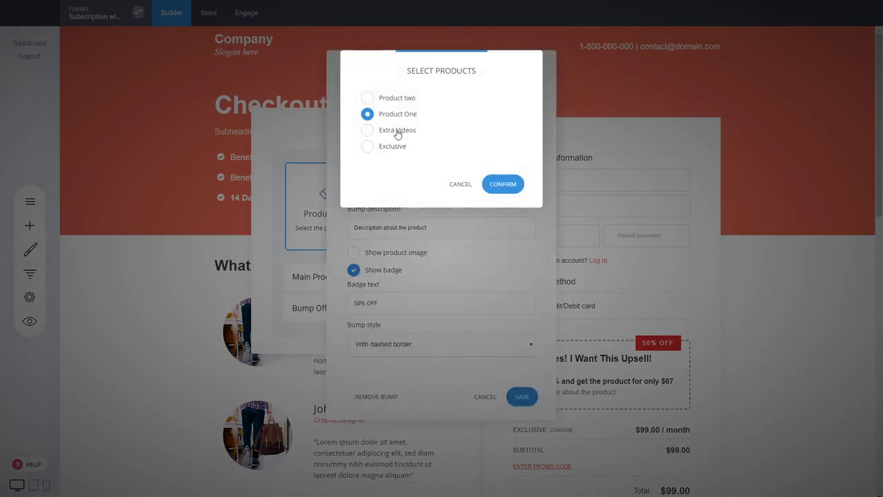
click(399, 130)
click(507, 185)
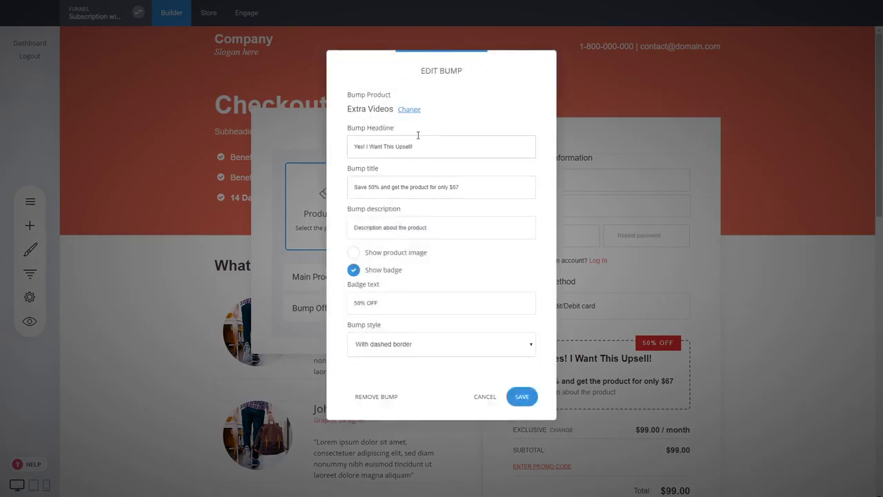
click(521, 396)
click(473, 341)
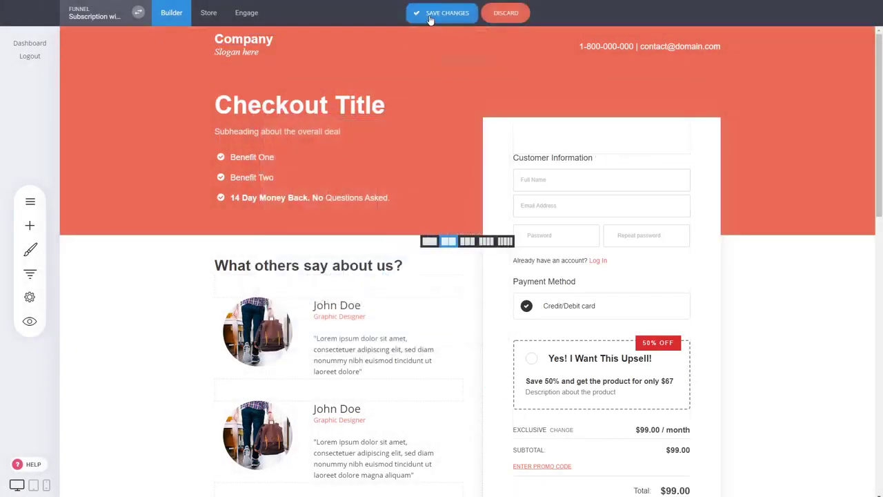
click(435, 13)
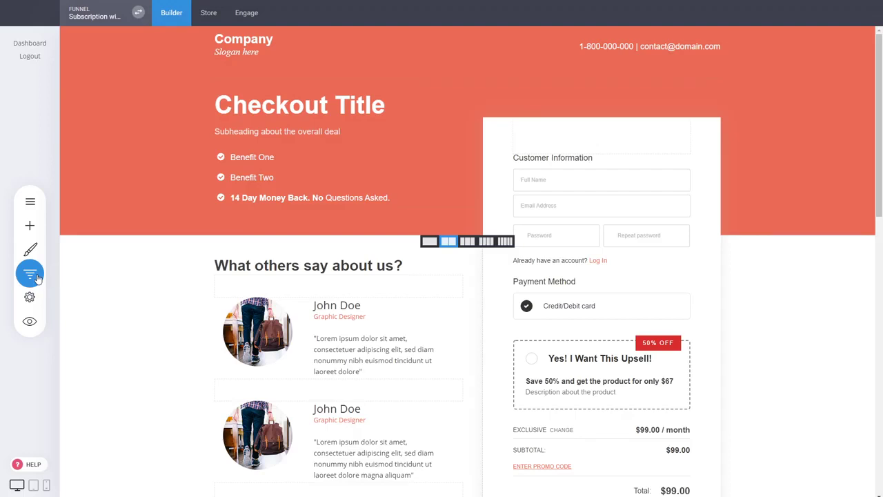
Step: Set the Dashboard page to Members Only, accessible to the Exclusive group
click(30, 273)
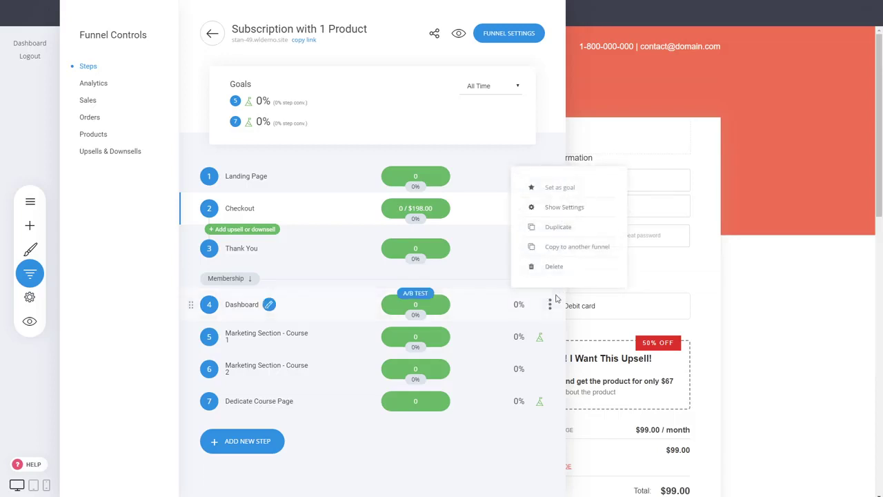
click(552, 209)
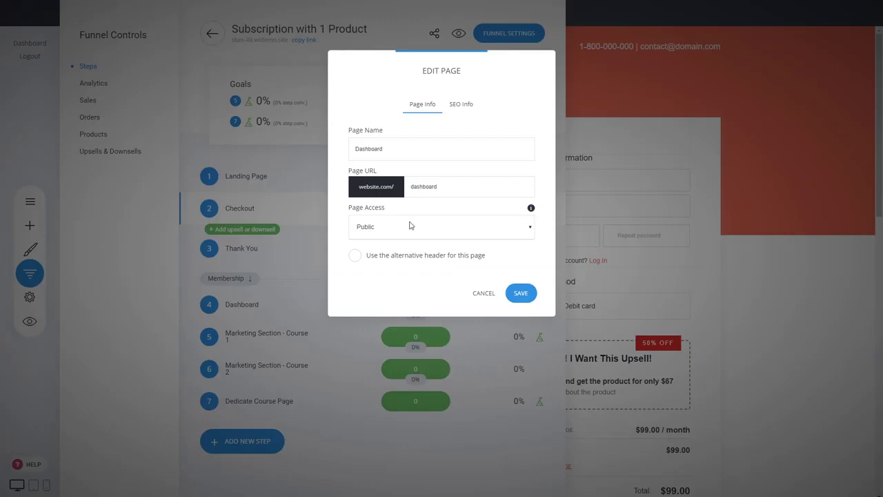
click(378, 264)
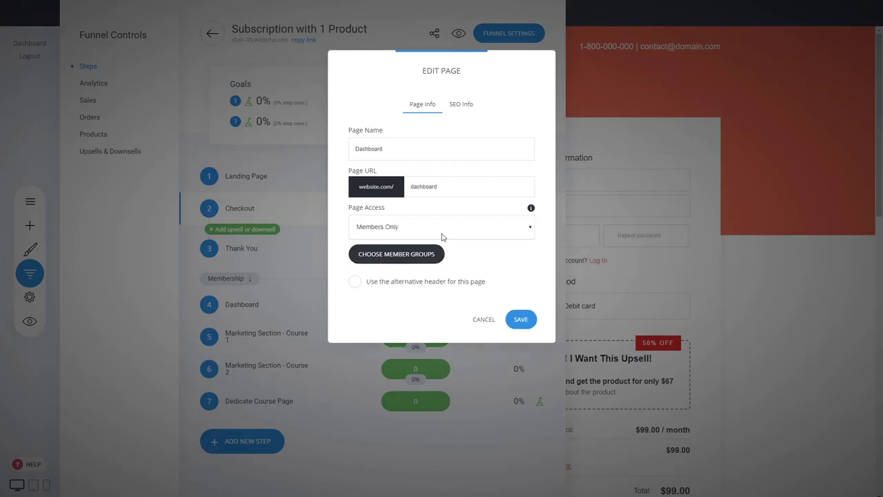
click(436, 257)
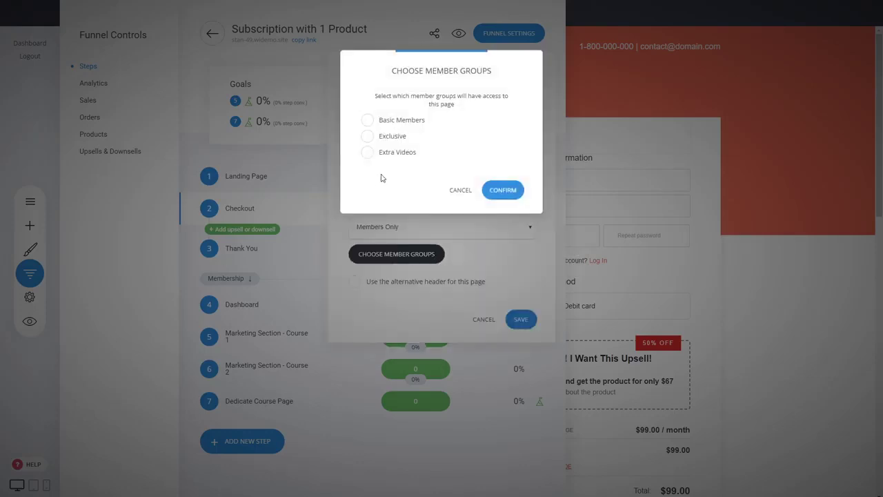
click(395, 140)
click(496, 191)
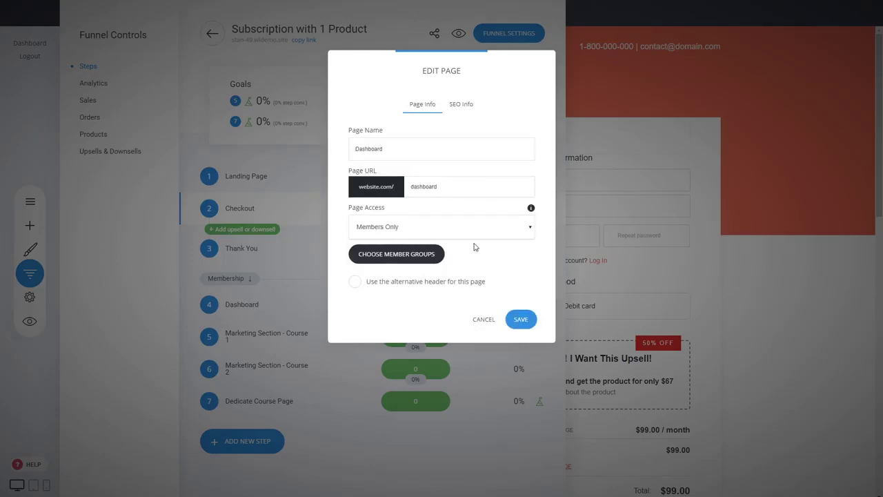
click(520, 319)
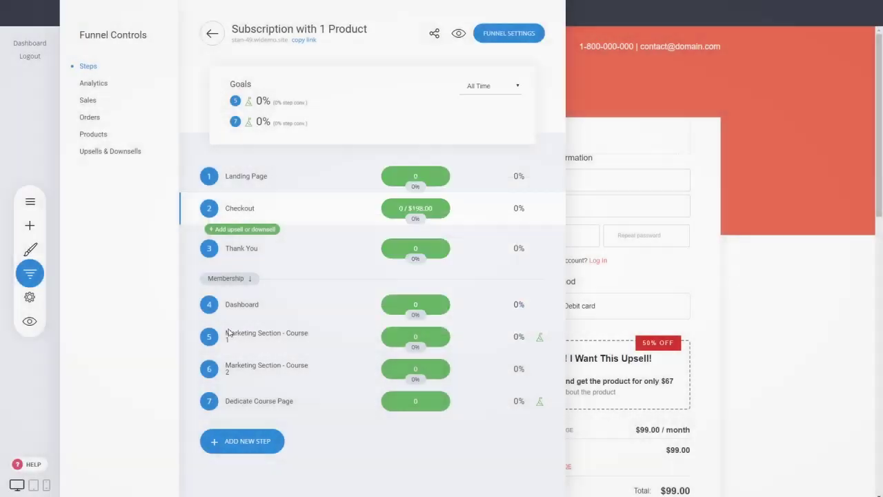
Step: Set Marketing Section - Course 1 to Members Only for the Exclusive group
click(549, 338)
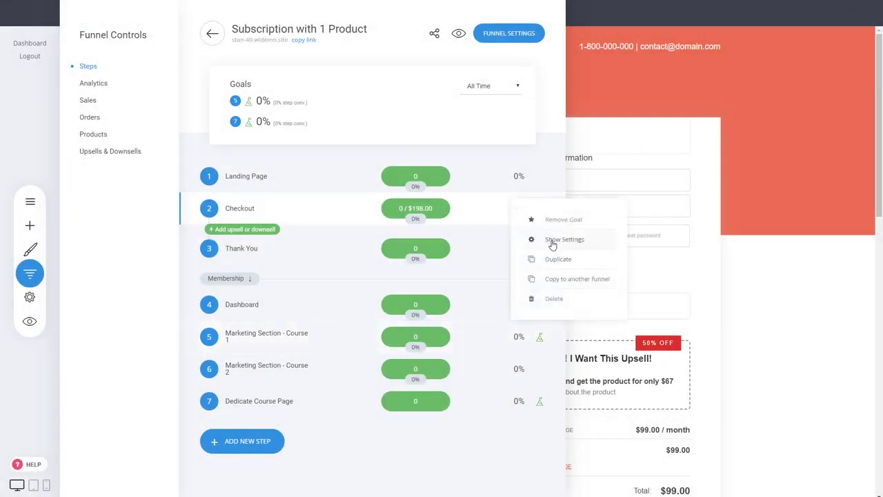
click(519, 239)
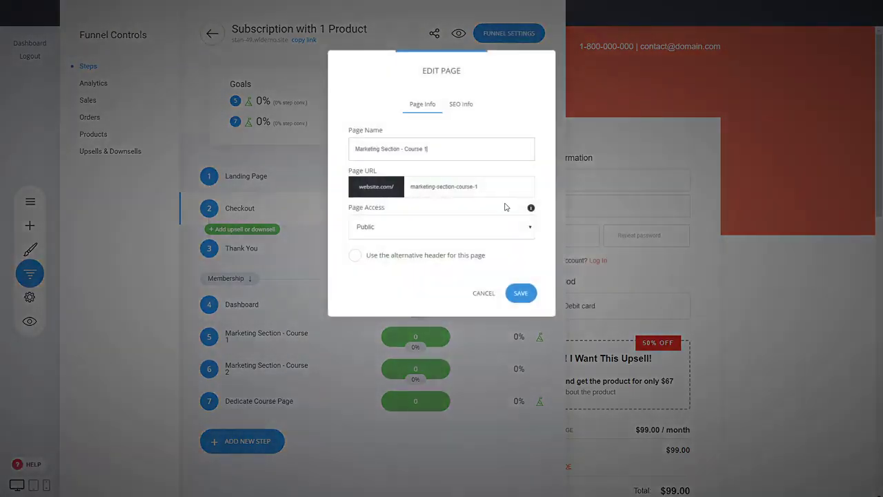
click(398, 263)
click(410, 253)
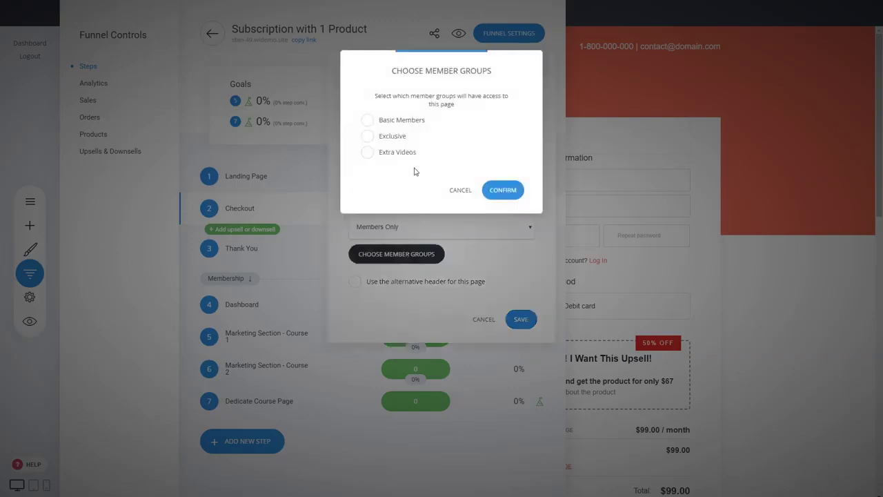
click(398, 136)
click(501, 192)
click(521, 319)
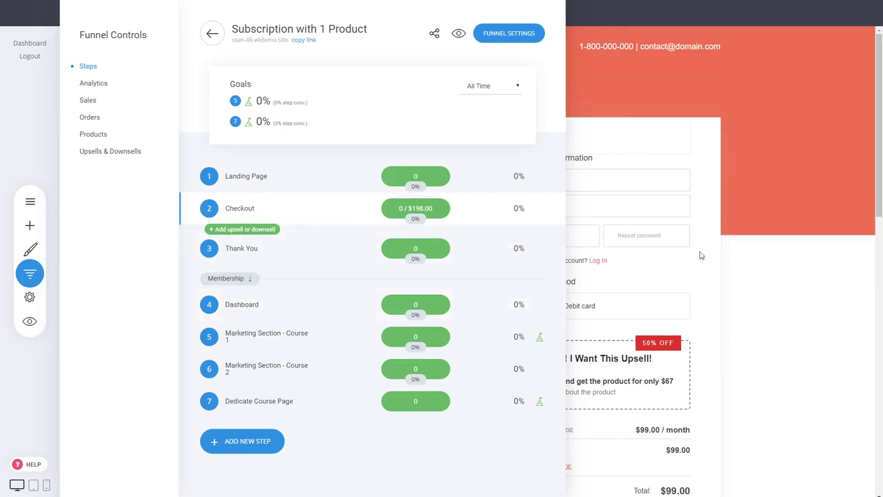
Step: Check that the Exclusive member group in Engage has no members, then return to the builder
click(745, 267)
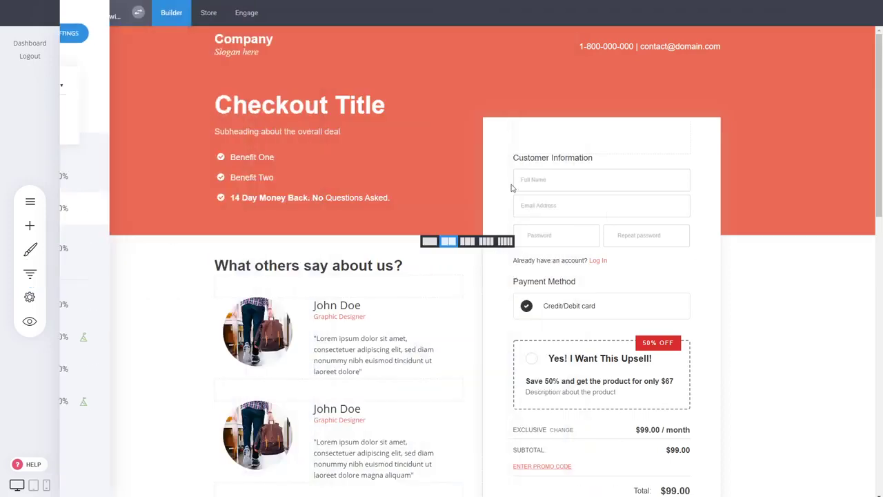
click(249, 15)
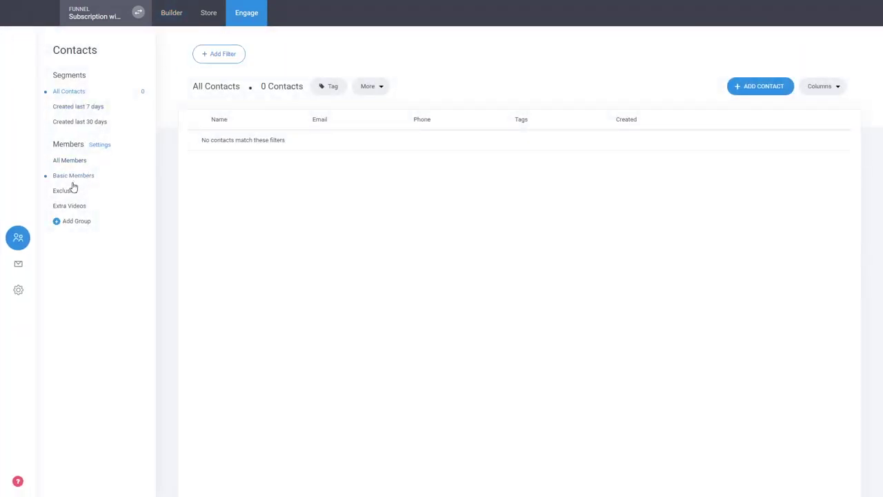
click(67, 190)
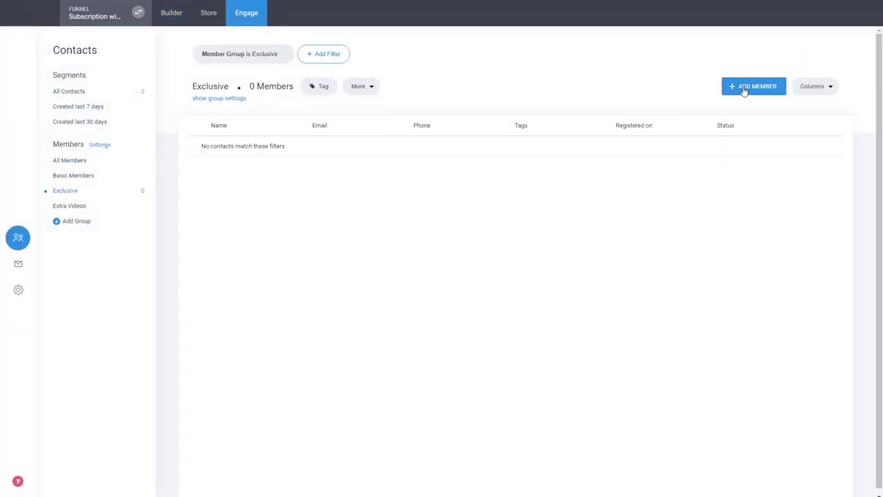
click(164, 13)
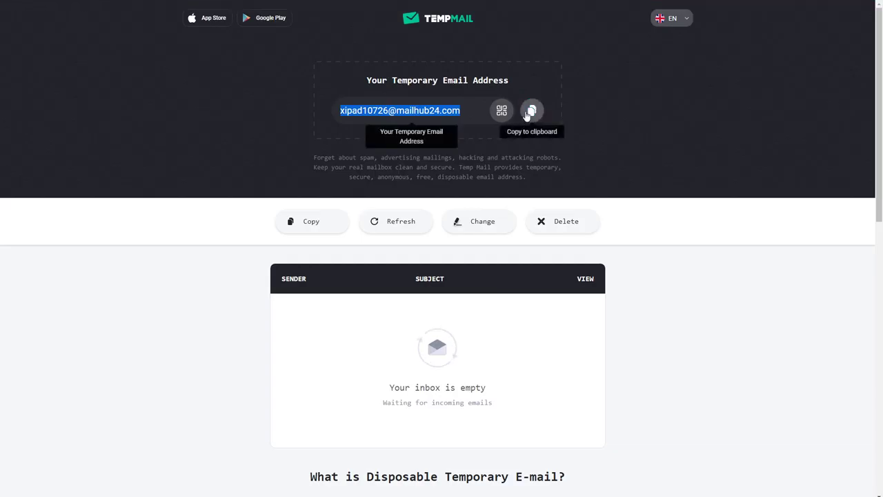
Step: Copy the TempMail temporary email address to the clipboard
click(531, 113)
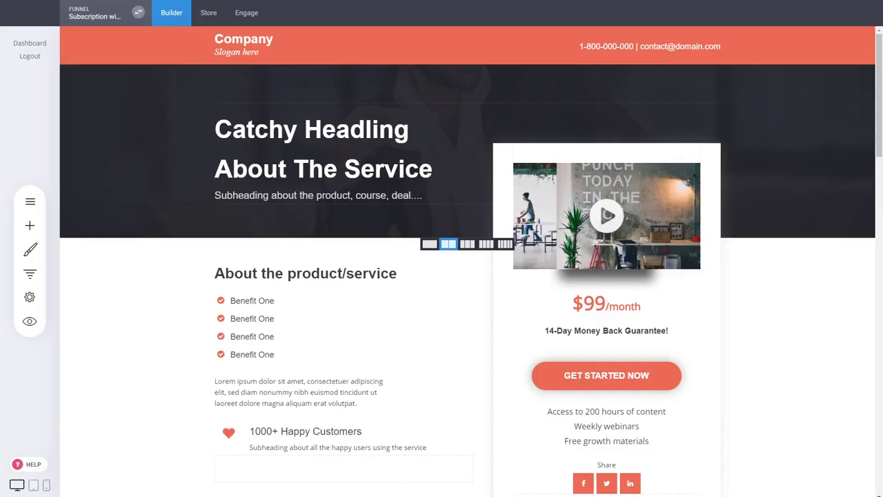
Step: Preview the sales page and go from the $47 pricing card's Get Started Now to checkout
click(29, 322)
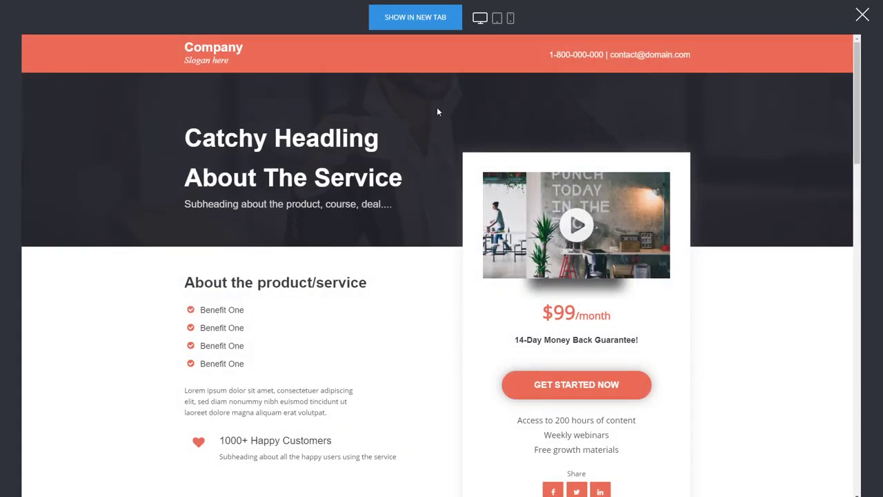
scroll(422, 162, down, 3)
scroll(422, 163, down, 3)
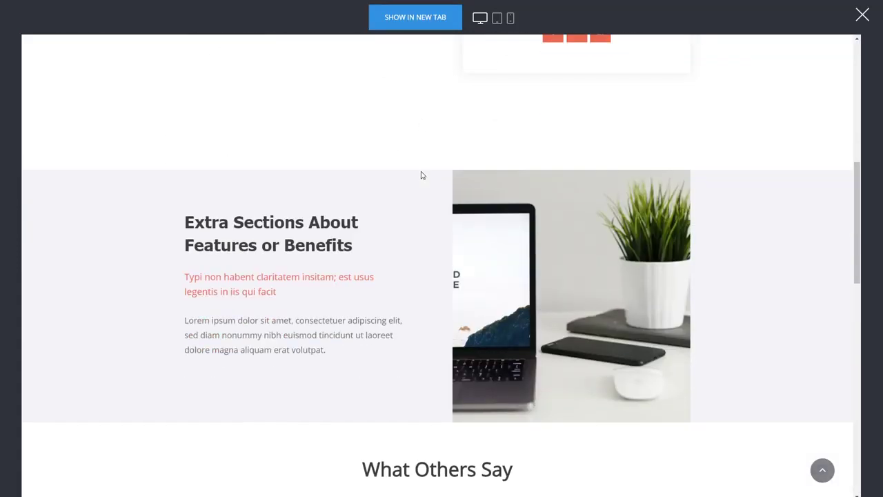
scroll(252, 209, down, 10)
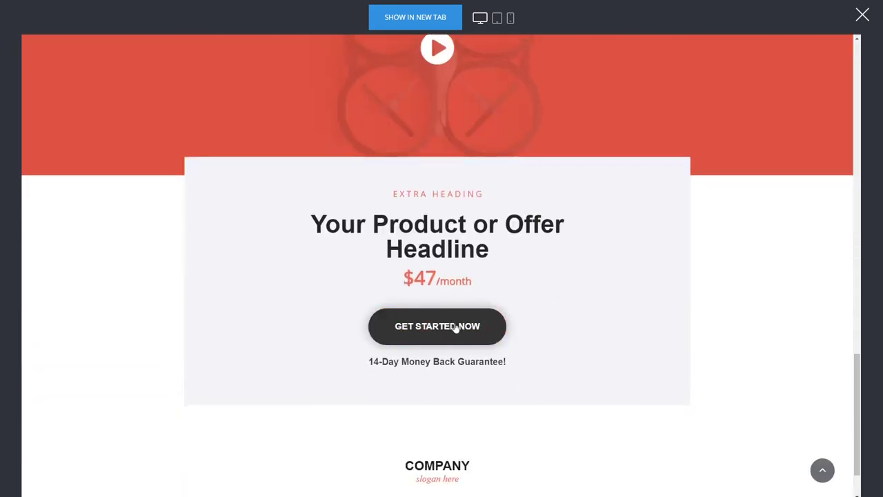
click(455, 328)
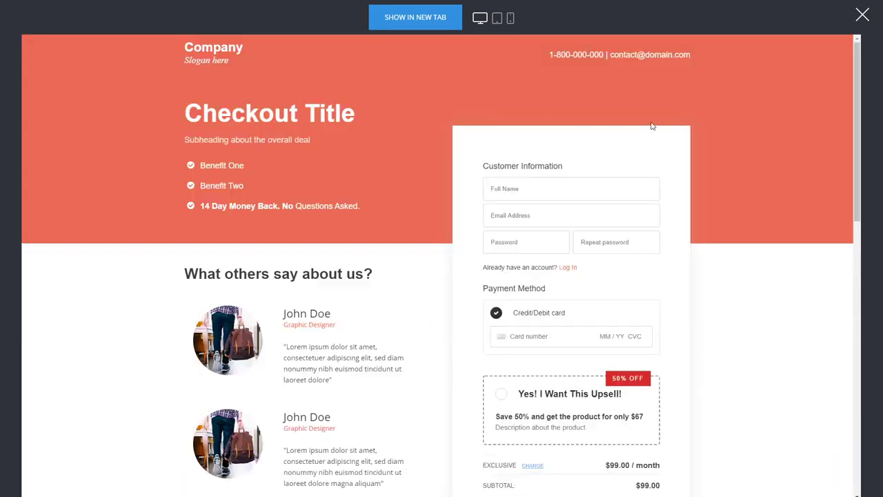
Step: Paste the temporary email and enter the customer's name, a password and its confirmation
click(506, 220)
key(ctrl+v)
text(Jo)
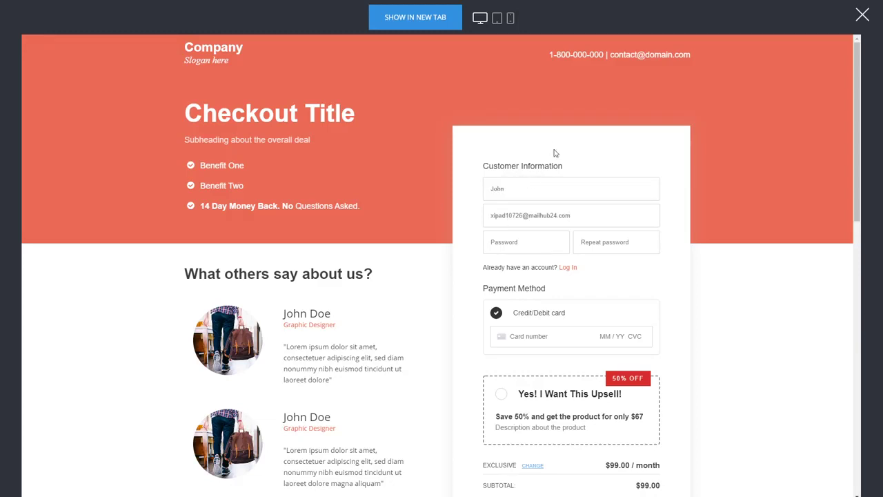
click(508, 243)
text(123)
click(608, 245)
text(12)
Step: Enter the test card number, expiry date and CVC
click(529, 336)
text(42 )
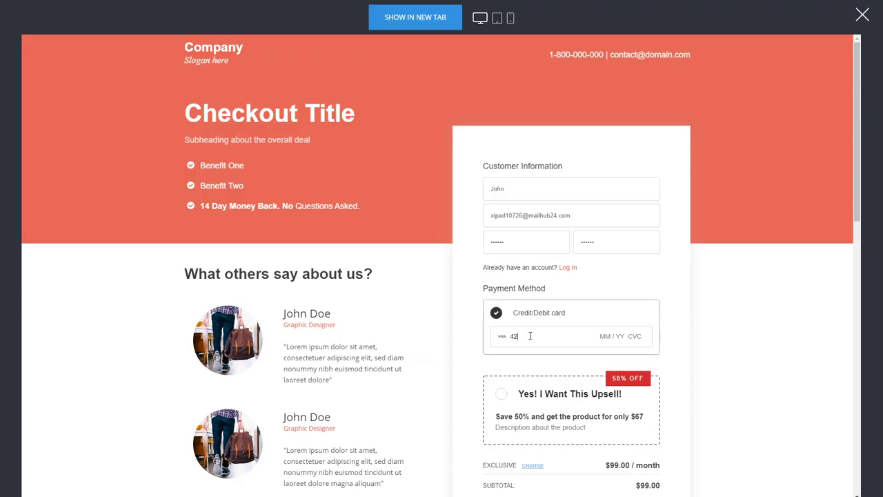
text(04 / 24 242)
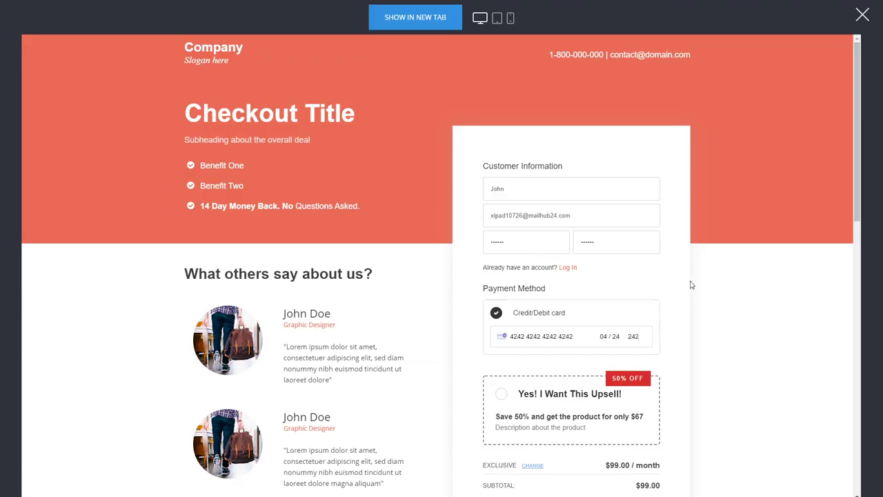
scroll(691, 297, down, 2)
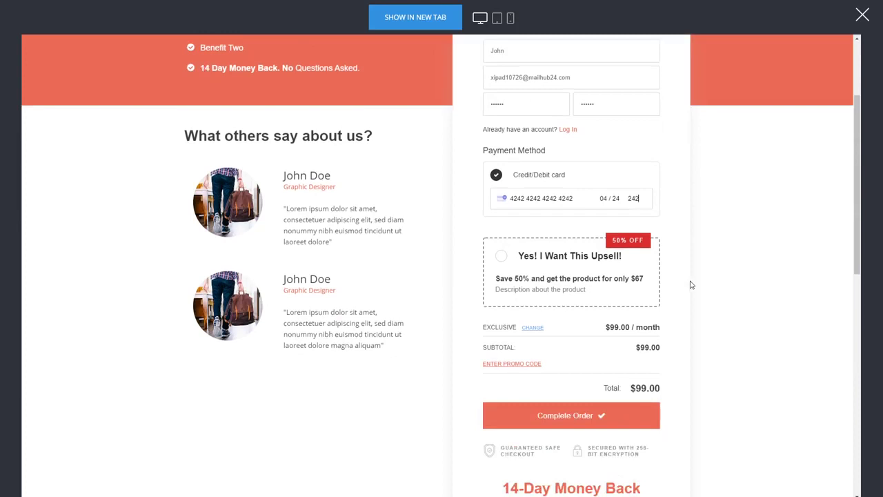
Step: Tick 'Yes! I Want This Upsell!' for a $128.00 total and complete the order
click(543, 261)
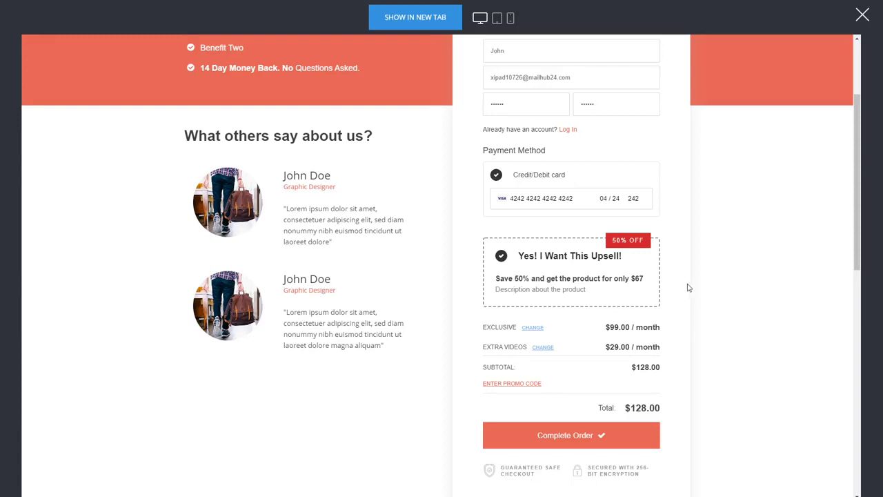
scroll(683, 290, down, 1)
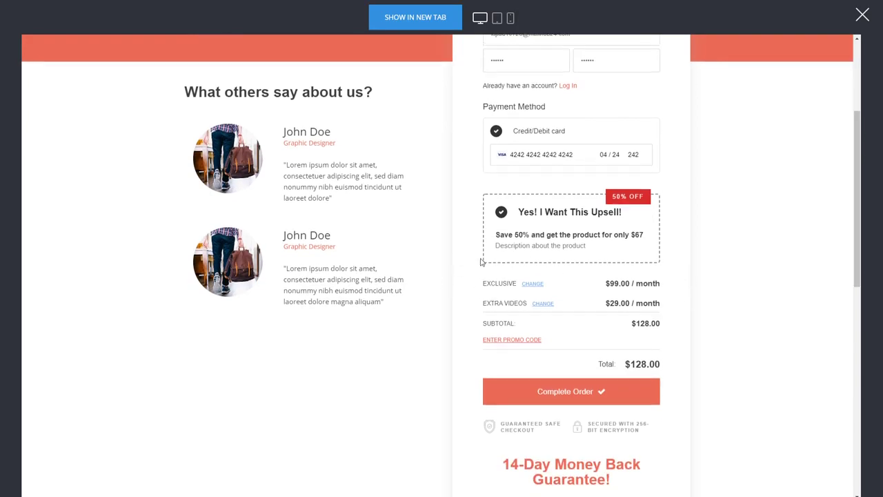
scroll(600, 290, up, 1)
click(566, 435)
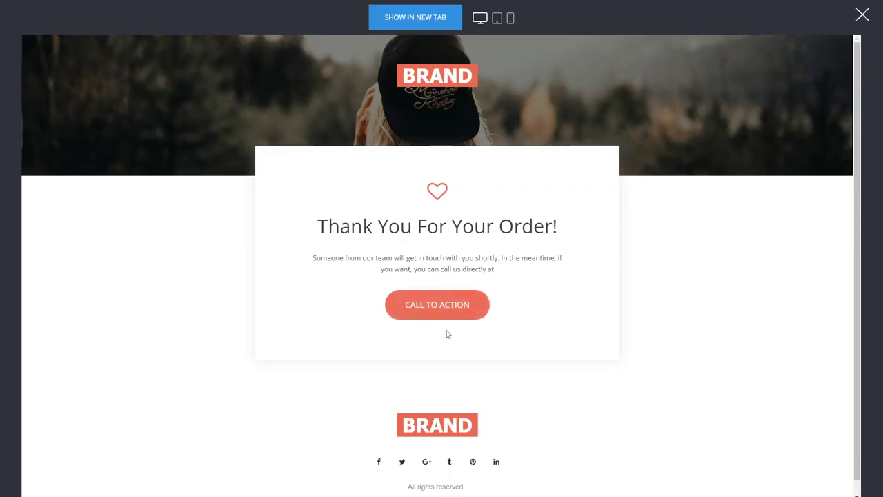
Step: Continue from the thank-you page's Call to Action into the member dashboard
click(449, 312)
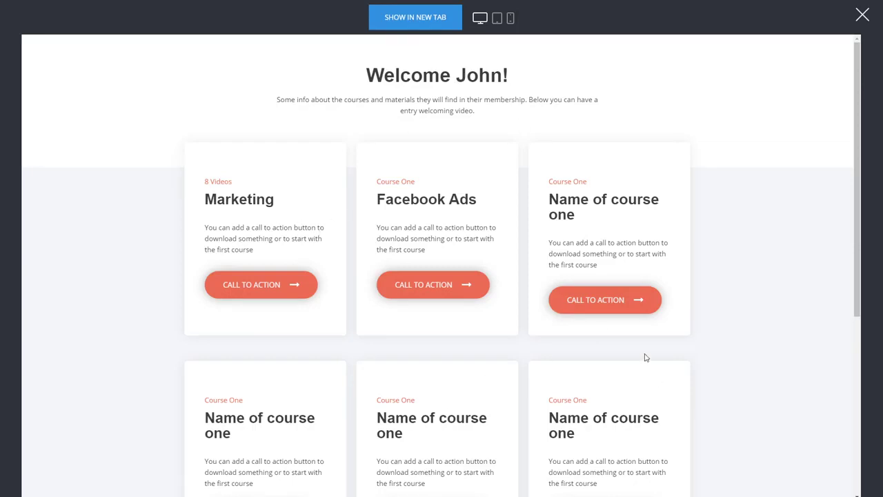
scroll(646, 357, down, 2)
scroll(341, 256, down, 1)
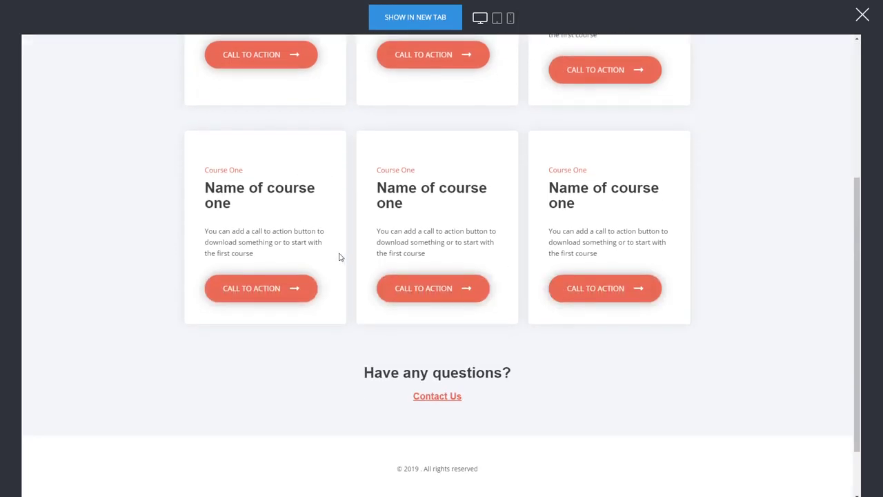
scroll(339, 256, up, 2)
scroll(325, 249, up, 2)
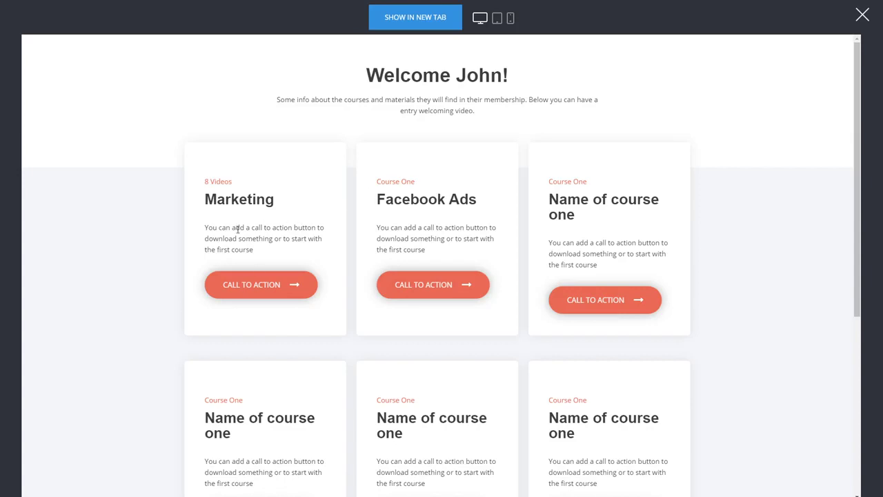
Step: Open the Marketing and Facebook Ads courses, returning to the dashboard after each
click(269, 283)
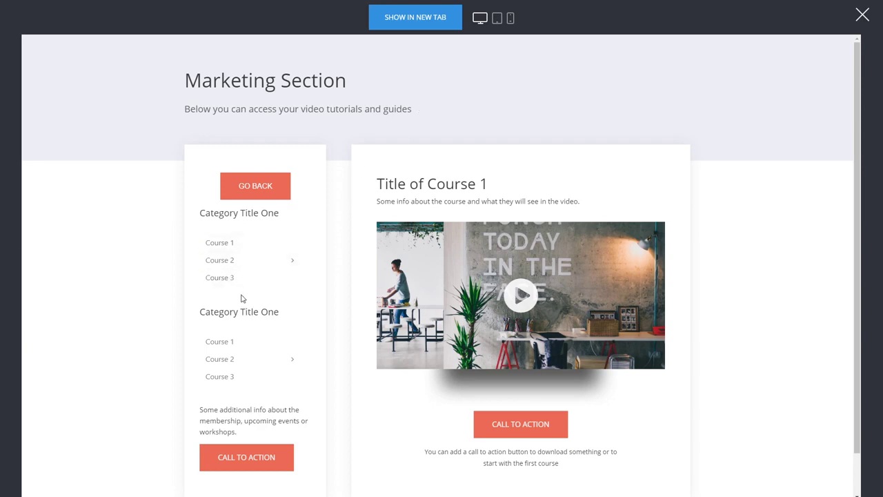
click(260, 193)
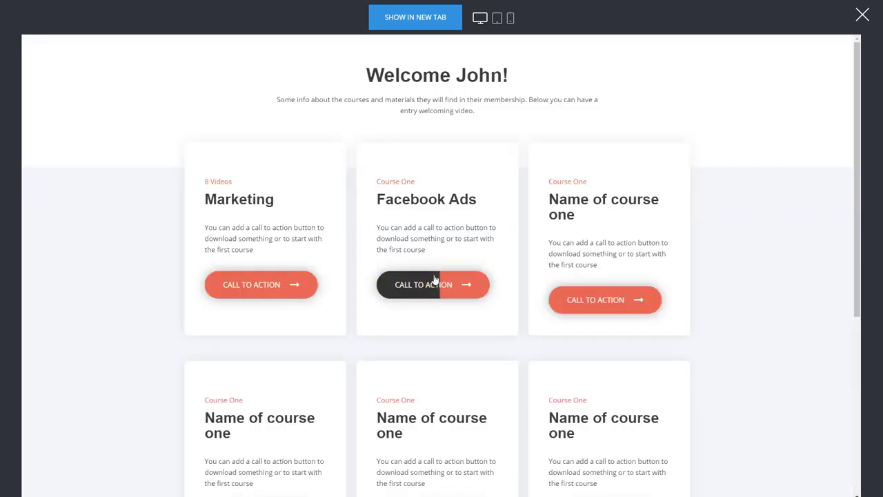
click(436, 280)
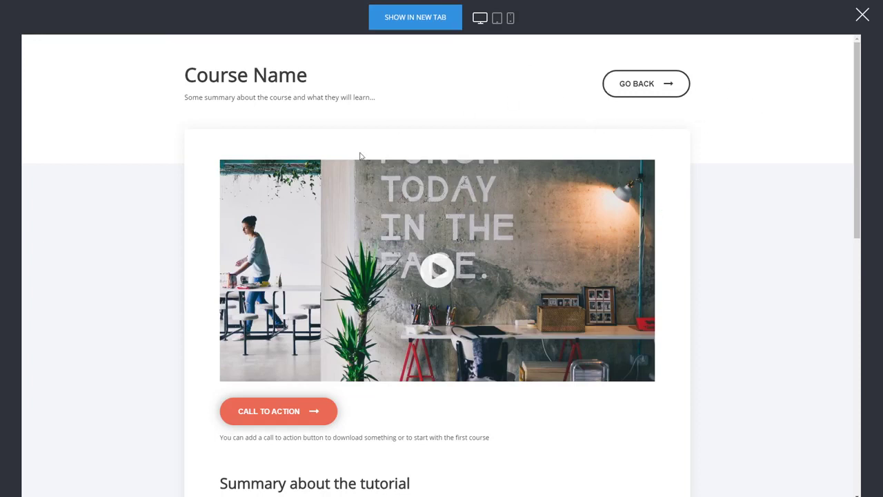
click(666, 84)
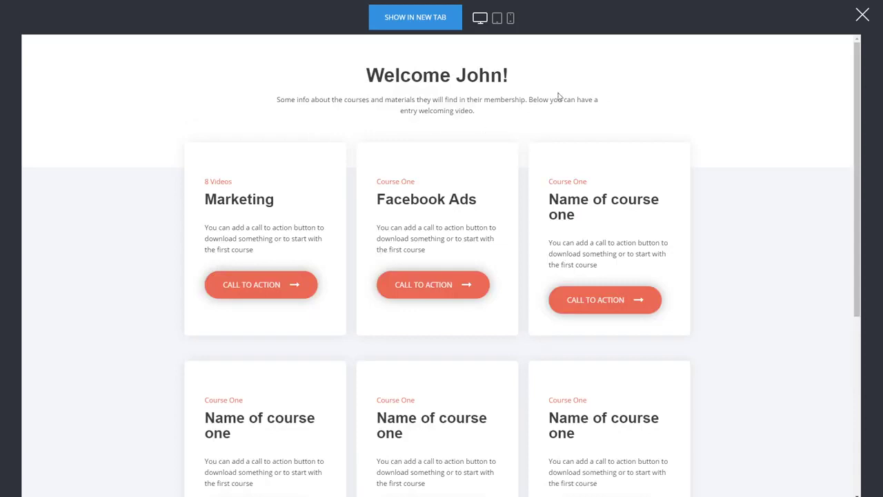
scroll(572, 115, down, 3)
scroll(697, 292, up, 3)
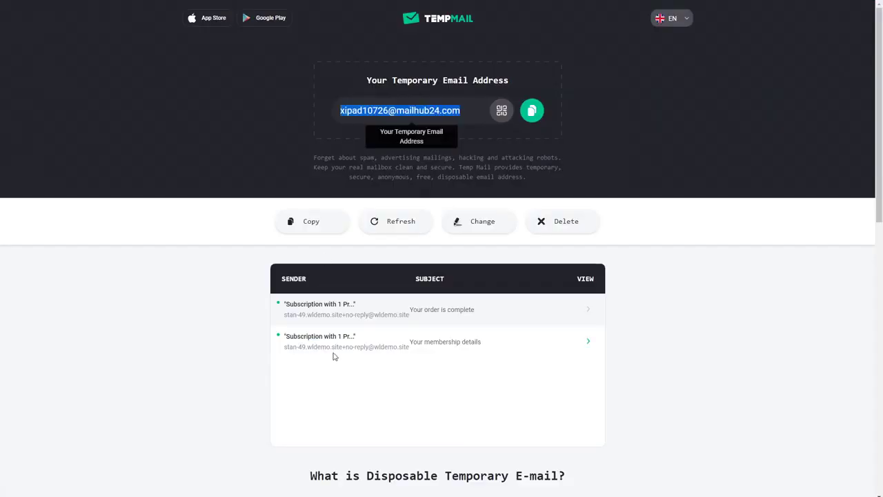
Step: Open the 'Your membership details' email and look over its contents
click(417, 342)
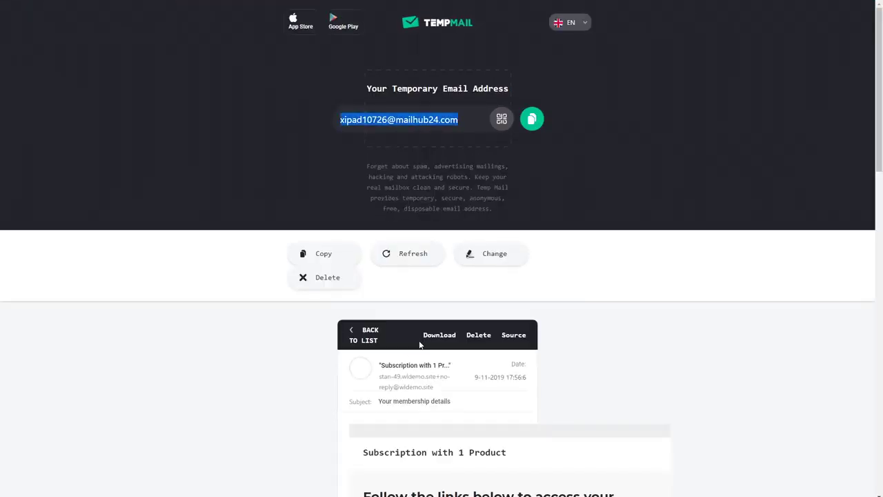
scroll(667, 322, down, 4)
scroll(667, 322, up, 3)
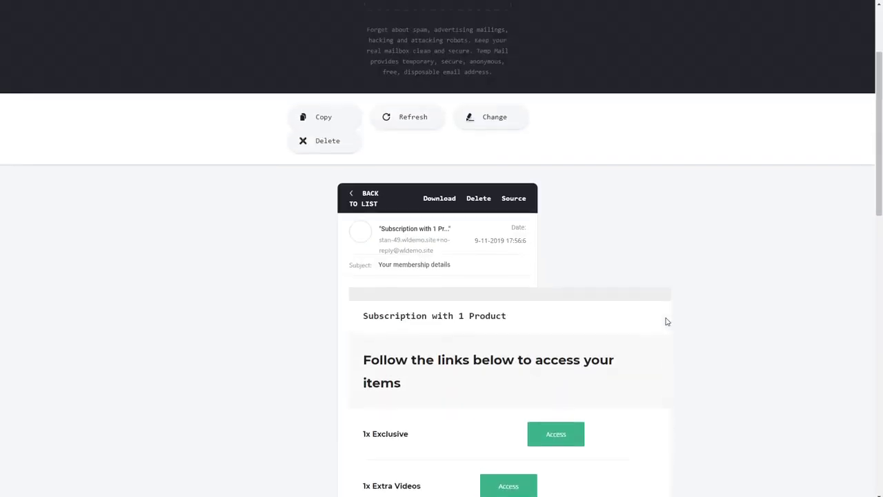
click(363, 244)
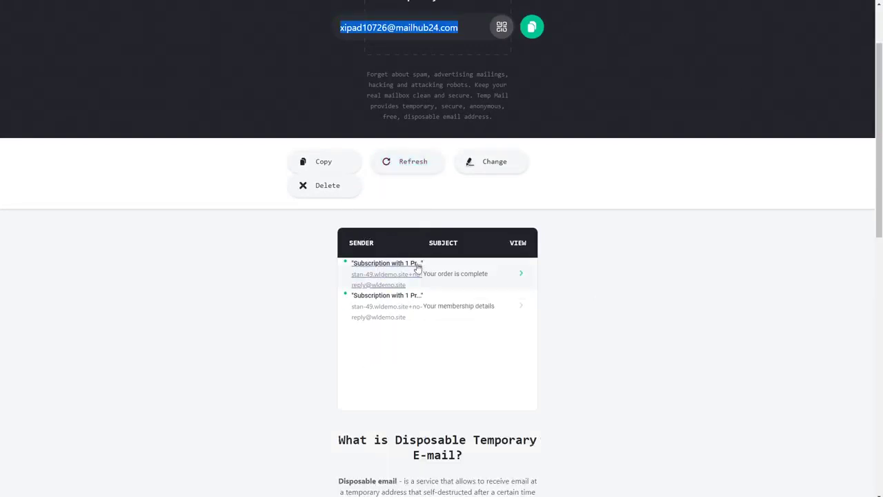
Step: Open the 'Your order is complete' email and highlight its $128.00 total
click(459, 274)
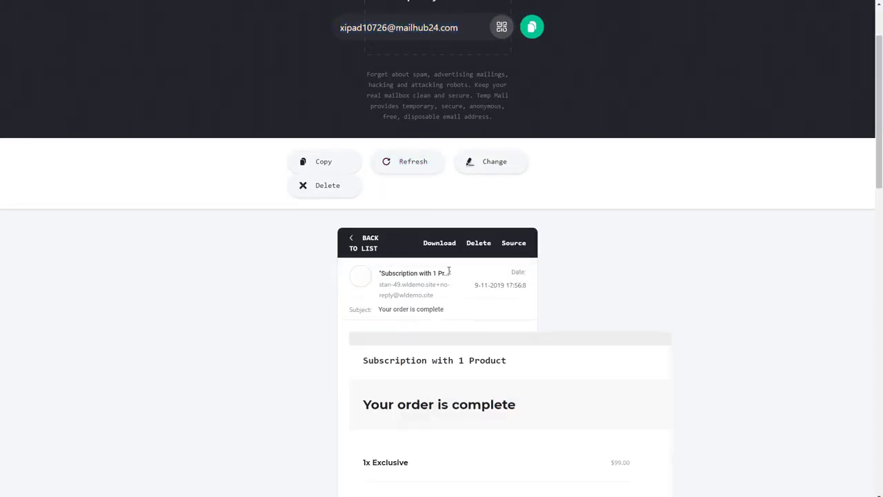
scroll(690, 297, down, 4)
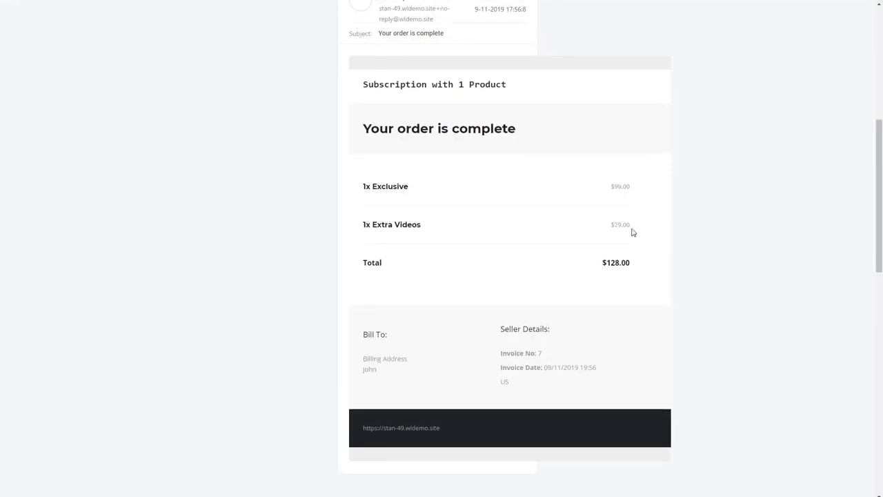
double_click(608, 262)
scroll(553, 292, up, 4)
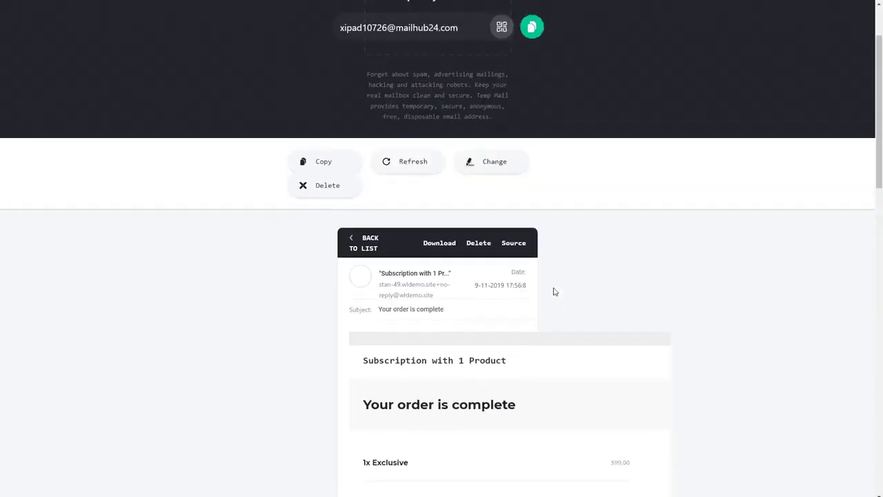
click(364, 241)
Step: Reopen 'Your membership details' to show the Exclusive and Extra Videos access links
scroll(539, 266, down, 1)
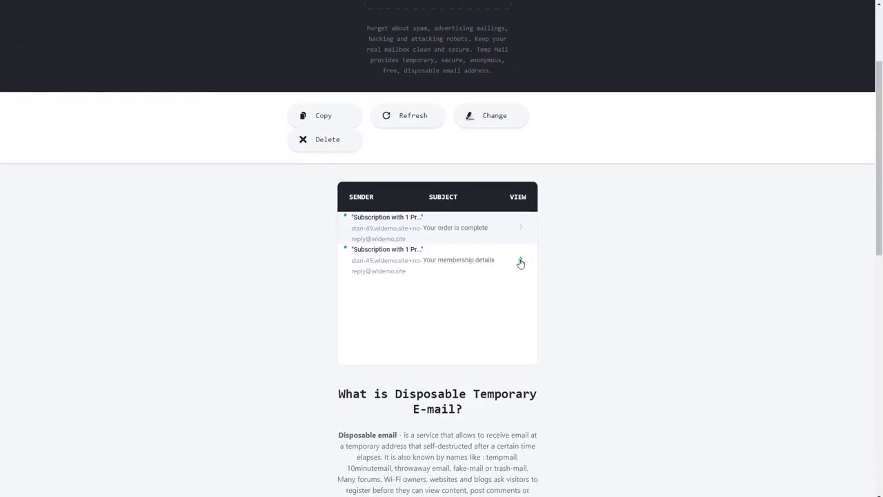
click(522, 260)
scroll(657, 275, down, 5)
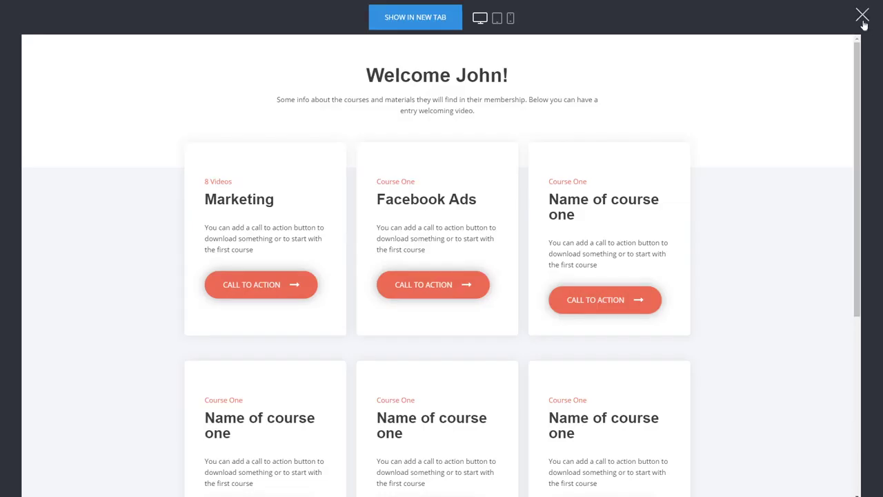
Step: Leave the preview and show the Exclusive member group's settings and its one member under Engage
click(863, 15)
click(243, 19)
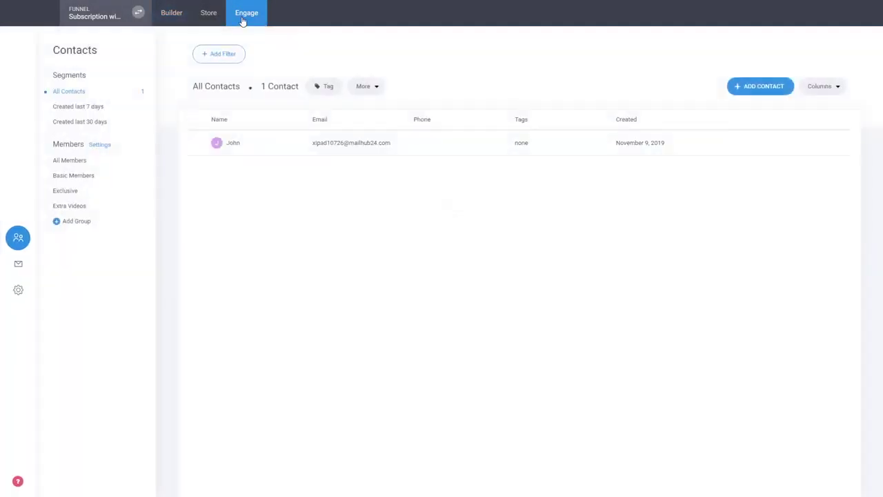
click(67, 191)
click(220, 98)
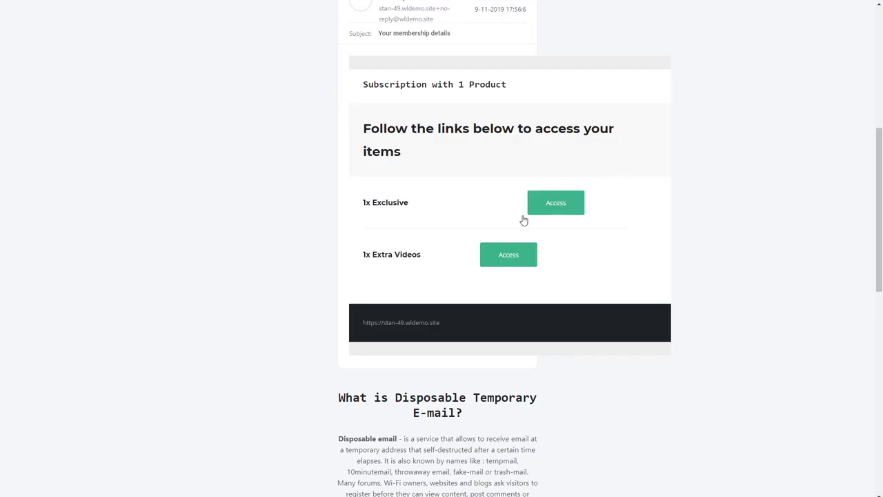
scroll(479, 204, up, 2)
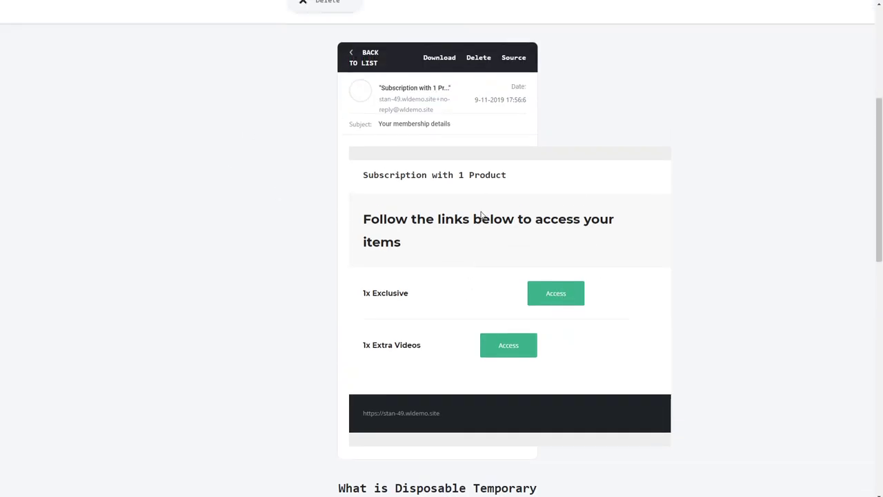
scroll(479, 213, down, 2)
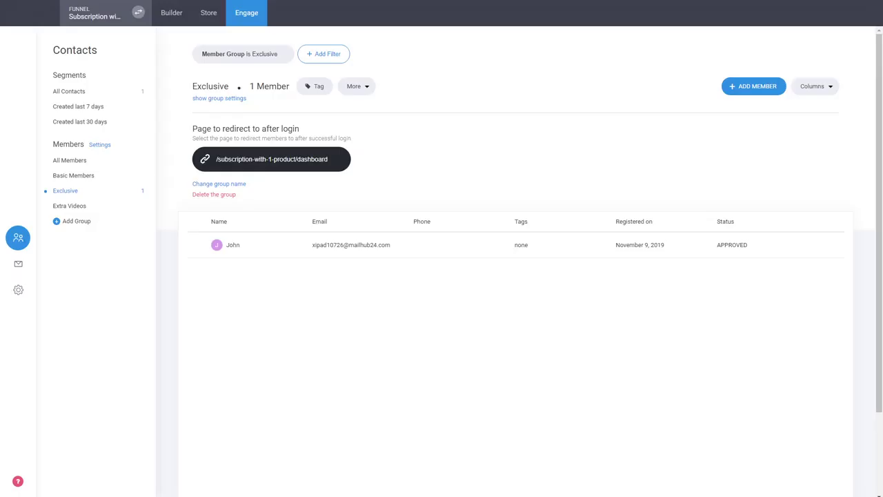
Step: Return to the Builder and open the Dashboard step from Funnel Controls
click(176, 15)
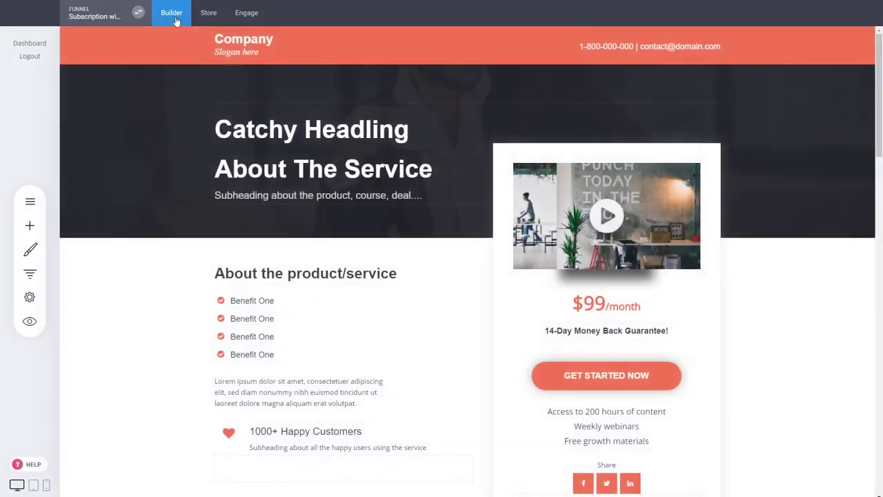
click(30, 273)
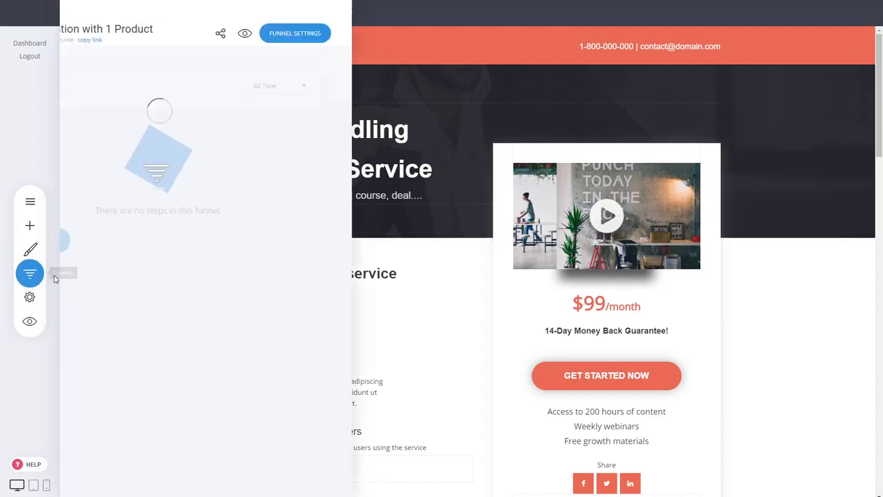
click(241, 307)
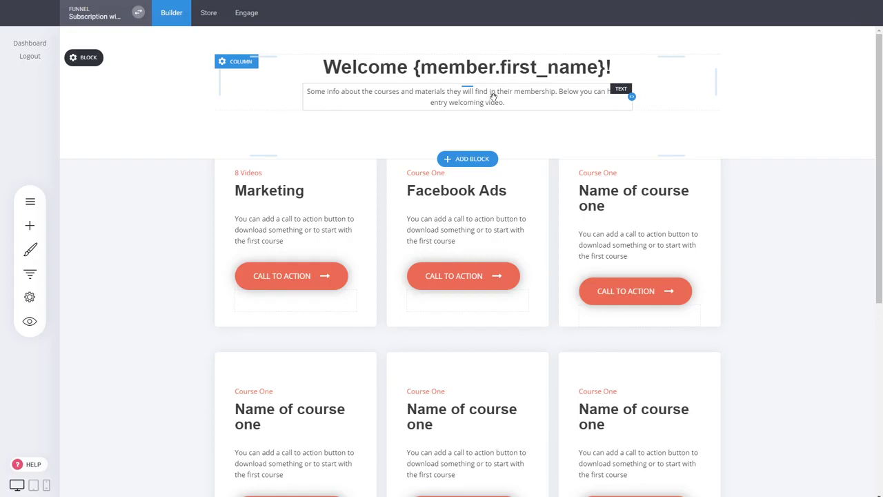
Step: Replace the dashboard's welcome paragraph with the text 'Account Setting'
double_click(494, 97)
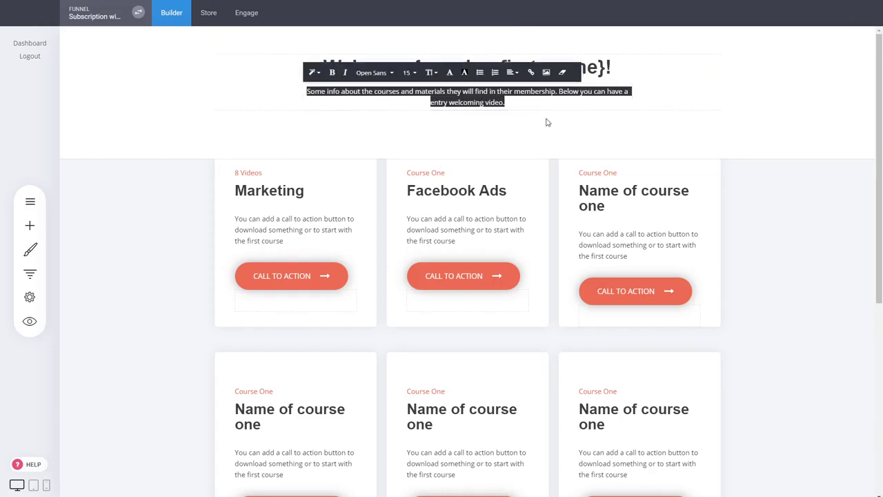
text(Ac)
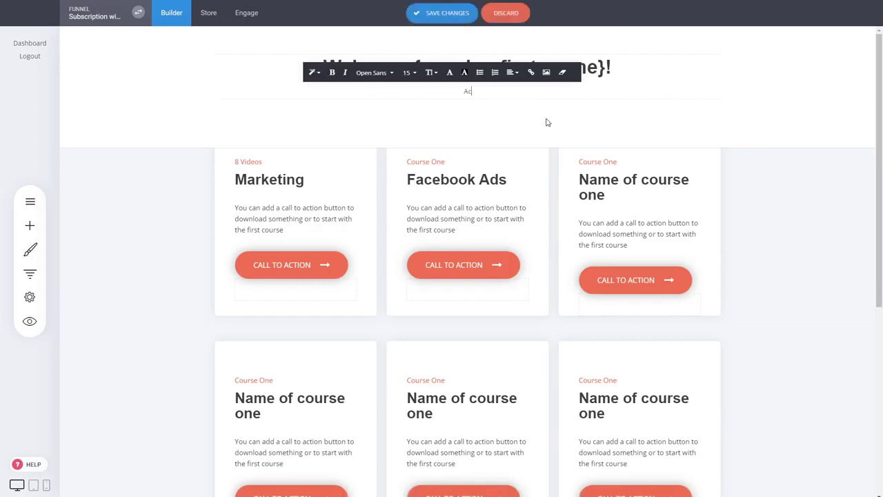
text(ceunt Setting)
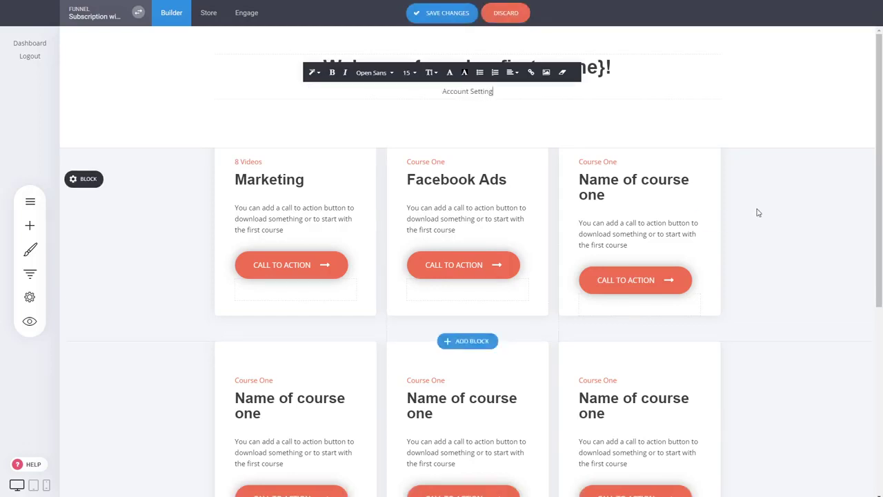
key(shift+Home)
Step: Link 'Account Setting' to the external URL /member and save the Dashboard page
click(534, 74)
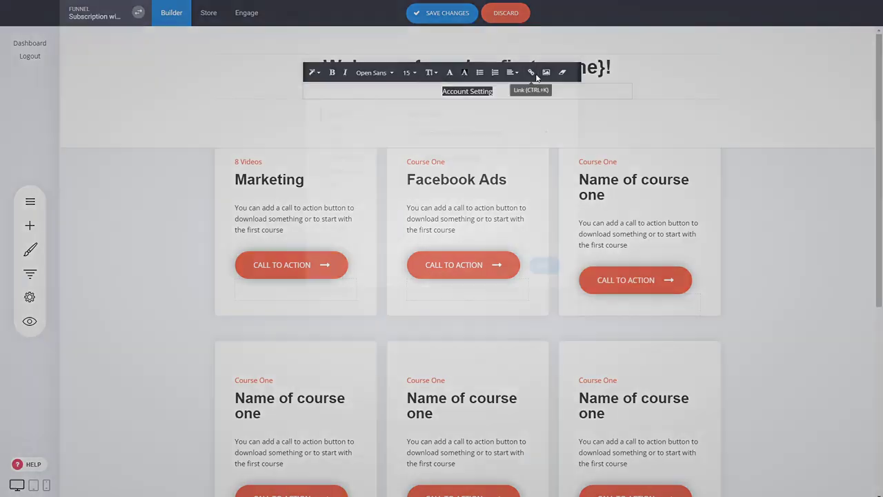
click(339, 156)
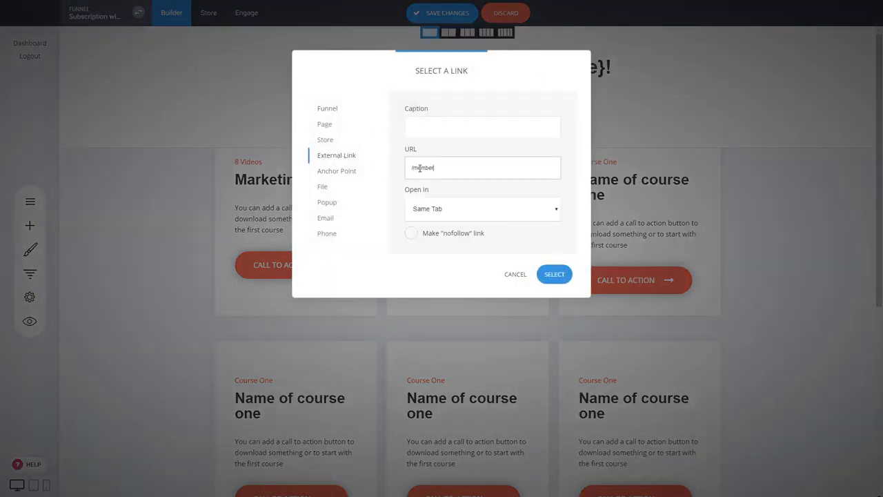
drag(443, 168, 411, 167)
click(417, 167)
click(563, 273)
click(429, 14)
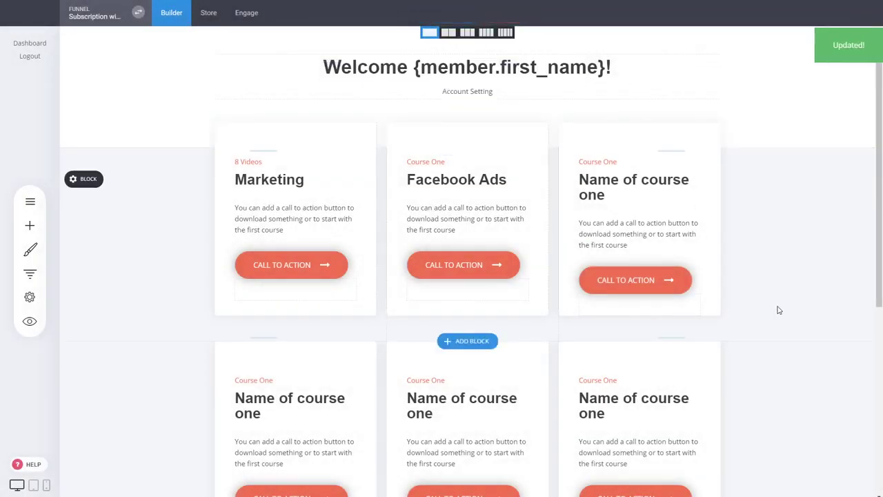
click(29, 321)
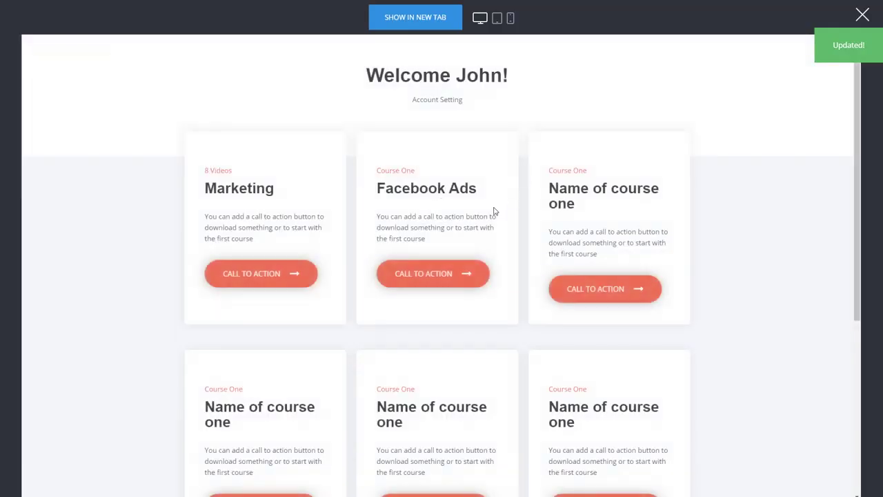
click(457, 106)
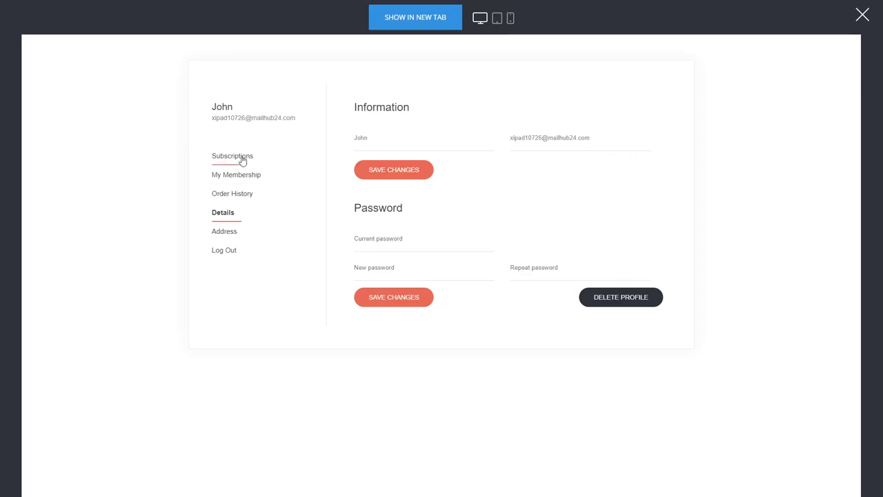
click(242, 160)
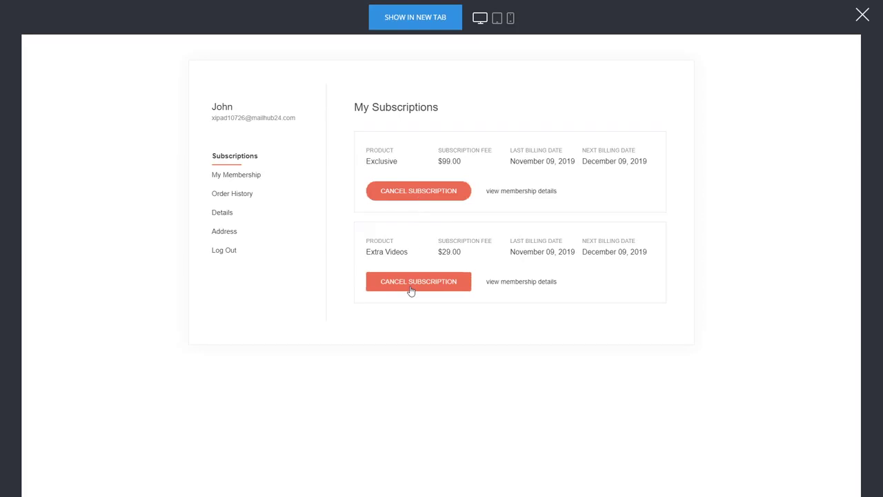
click(236, 178)
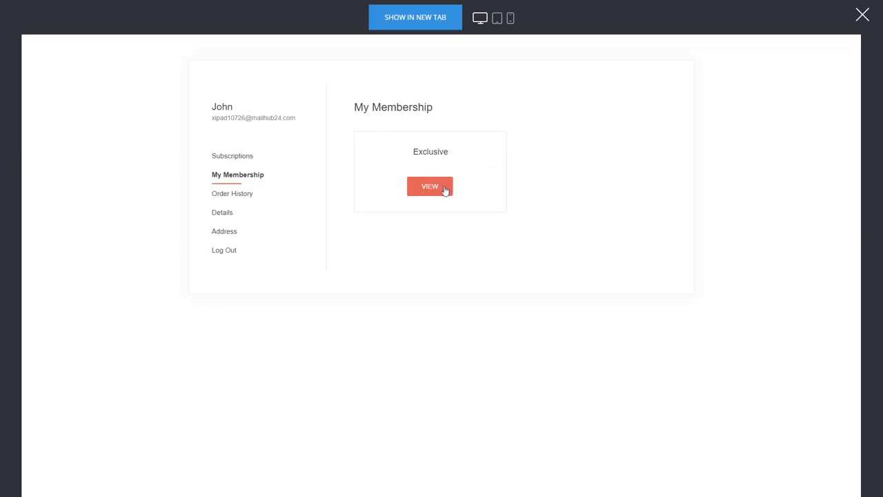
click(251, 194)
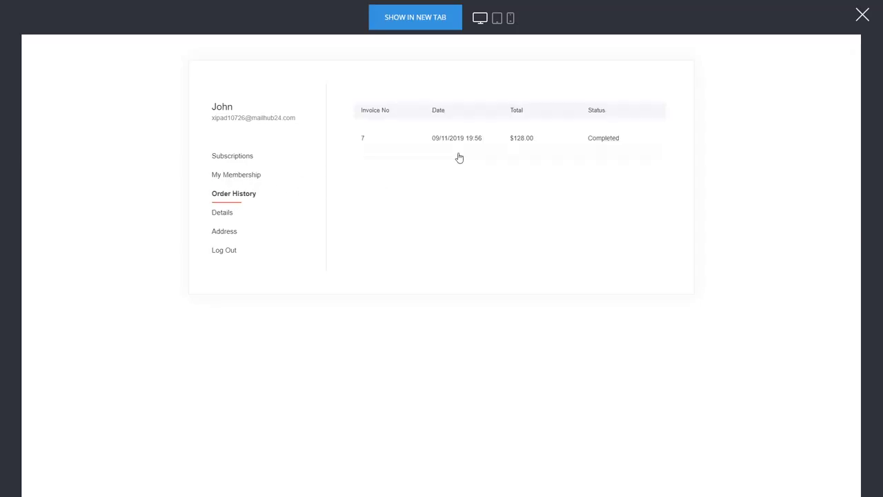
click(542, 147)
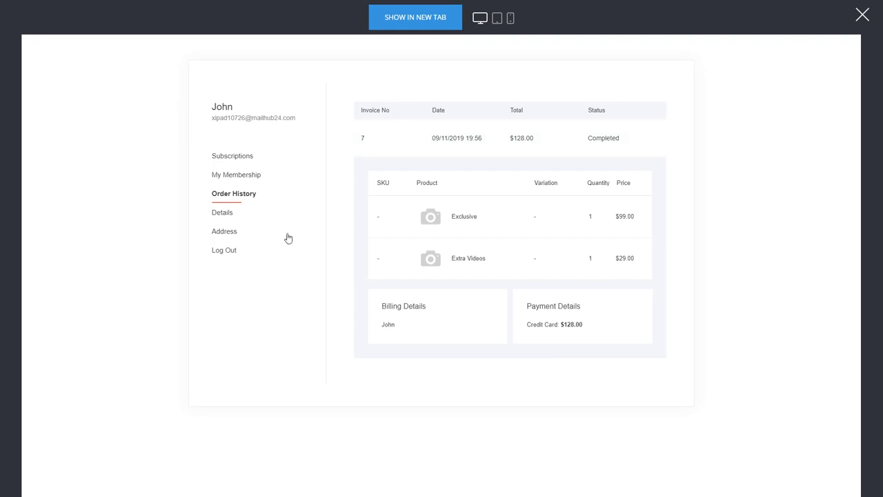
click(243, 183)
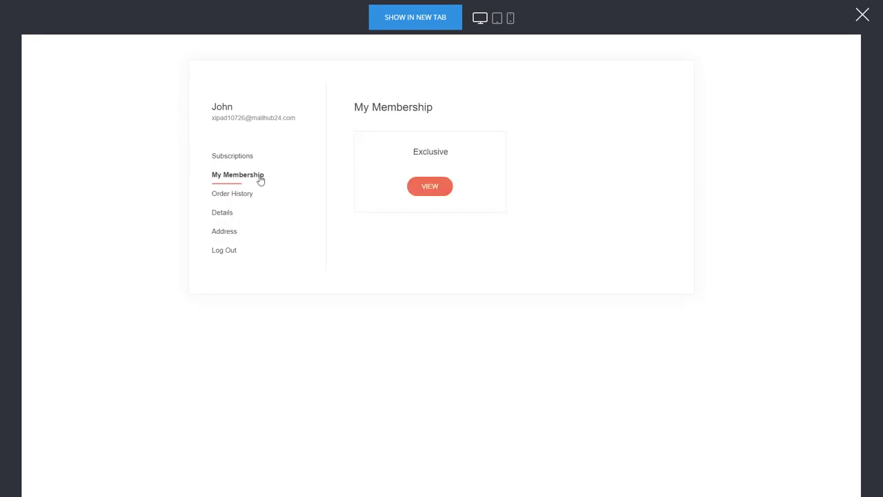
click(437, 187)
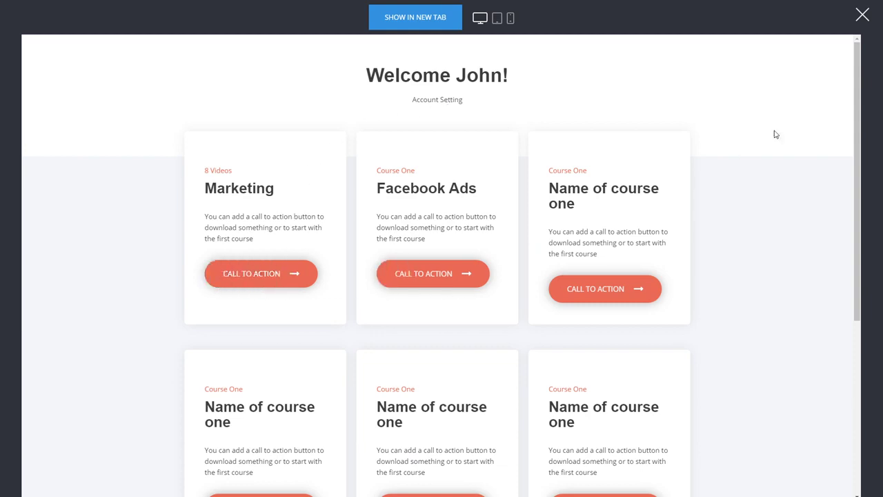
click(863, 15)
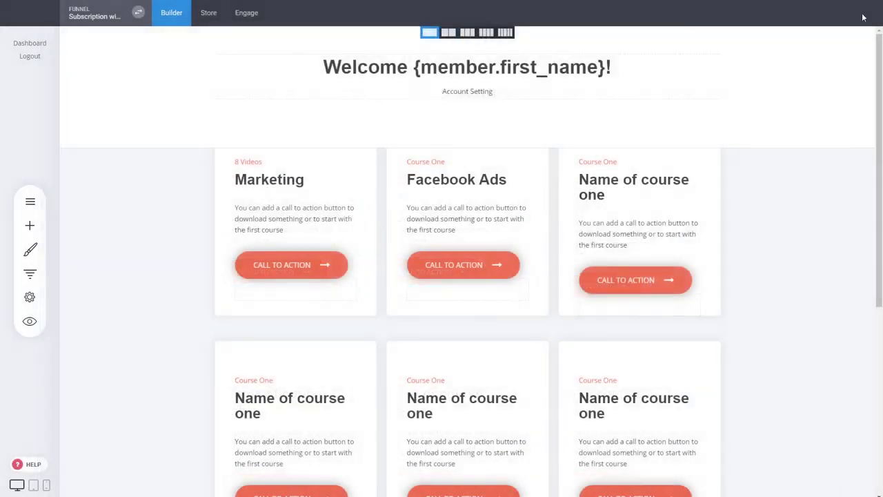
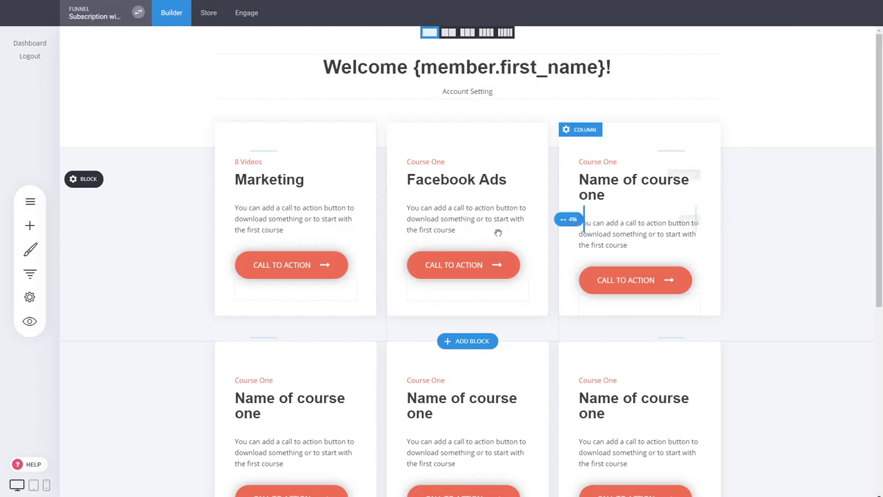
Step: Start adding a new page step and show the Membership / Course page templates
click(28, 274)
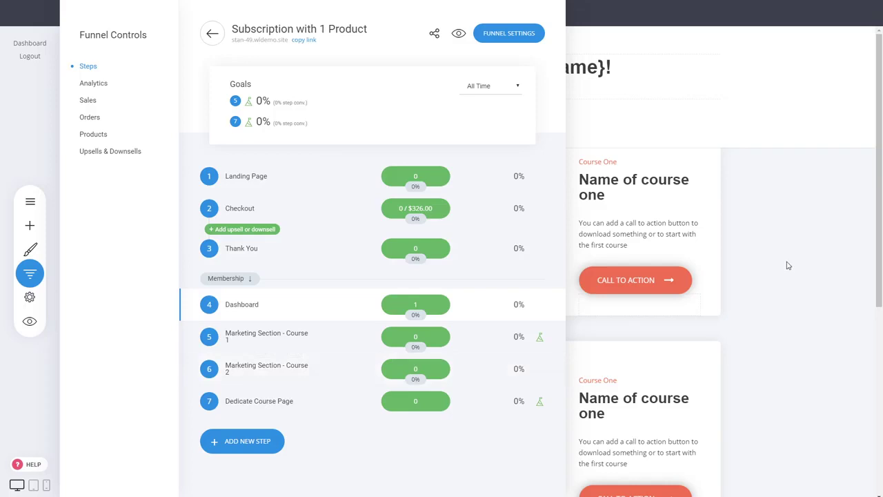
click(243, 441)
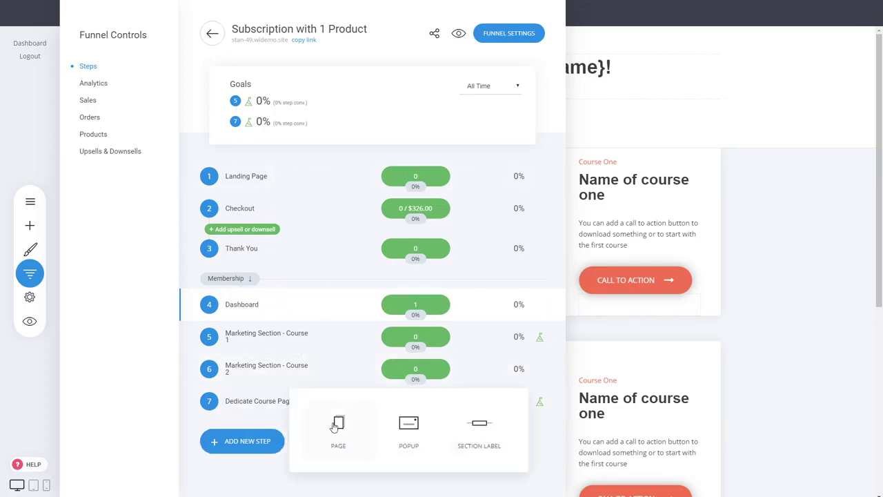
click(337, 425)
click(124, 293)
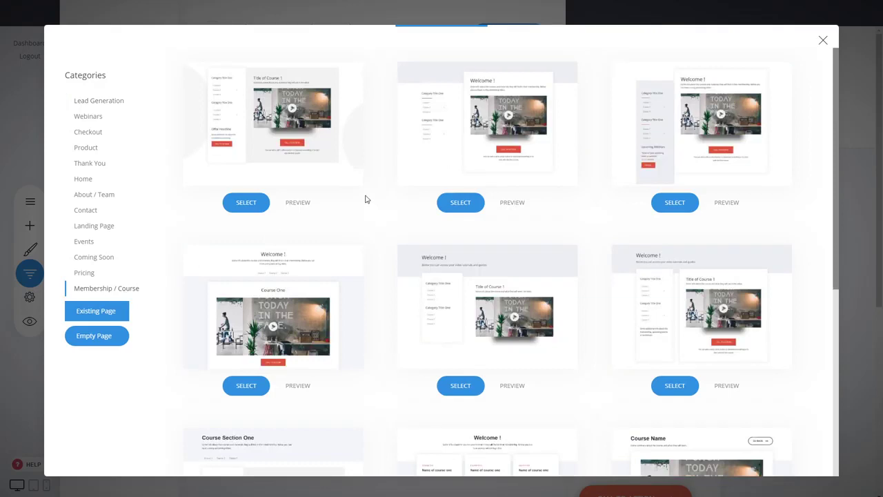
Step: Close the template gallery without choosing a template and open the Marketing Section - Course 1 page
scroll(366, 199, down, 3)
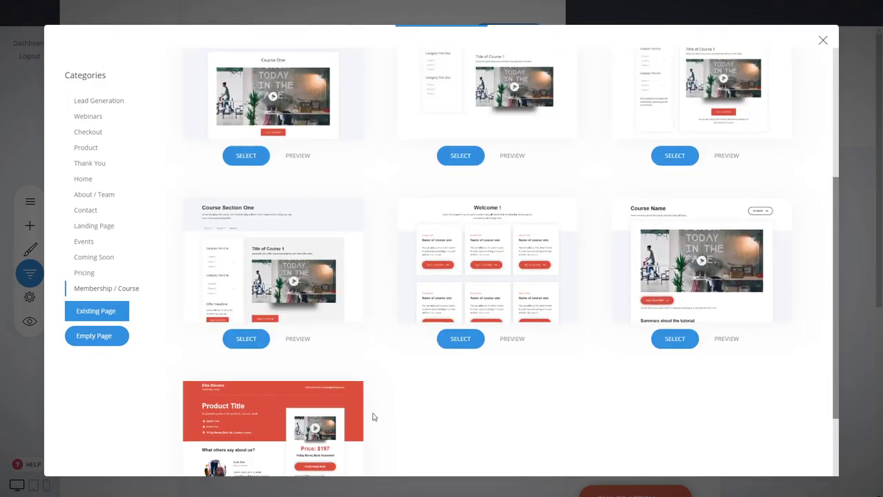
scroll(374, 404, down, 2)
scroll(427, 366, up, 3)
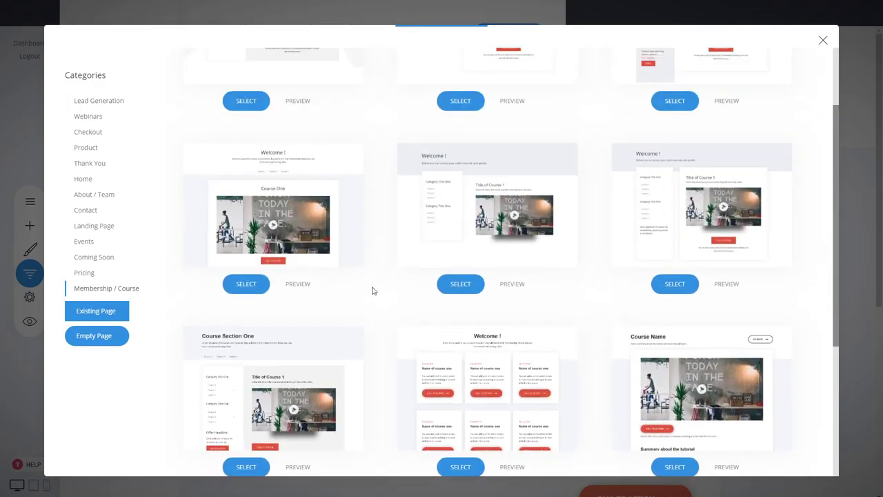
click(857, 122)
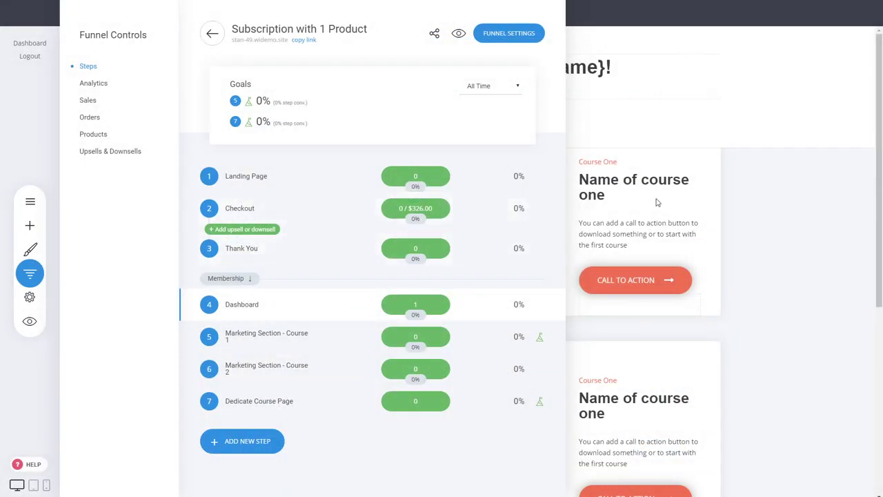
click(269, 337)
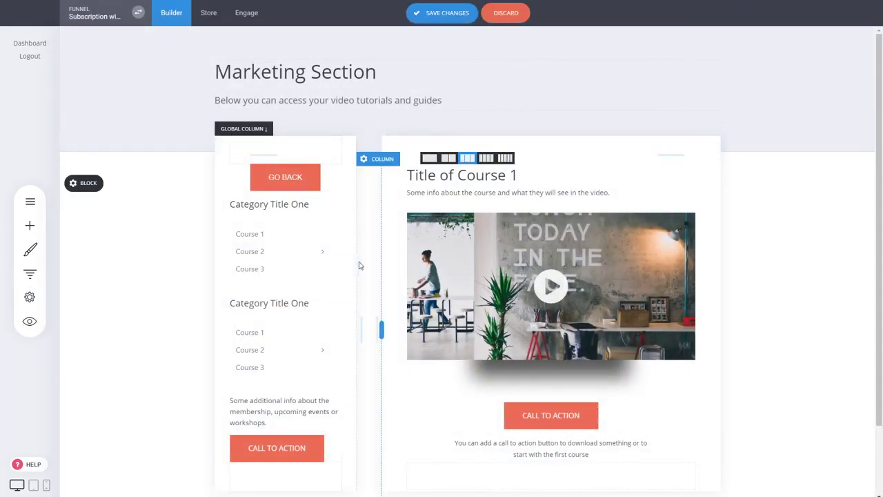
Step: Drag the divider to widen the Marketing Section page's left column slightly, then save the page
mouse_move(355, 258)
mouse_down()
mouse_move(341, 265)
mouse_move(358, 262)
mouse_up()
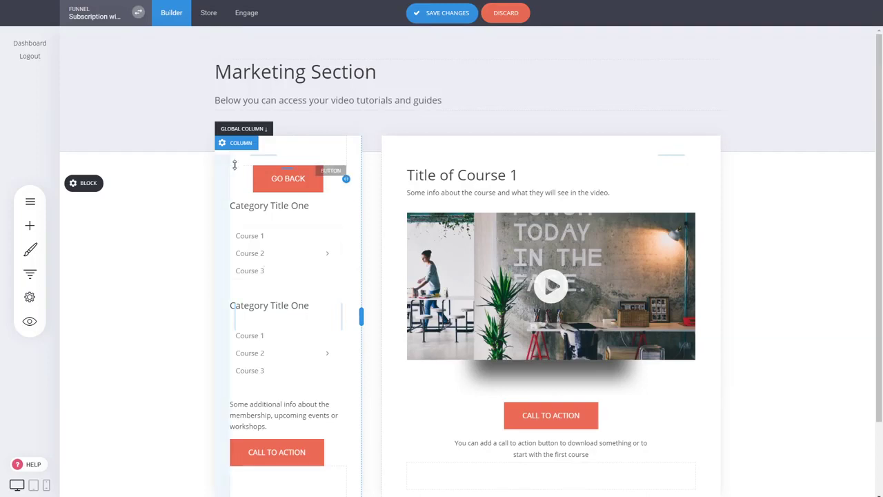
click(240, 145)
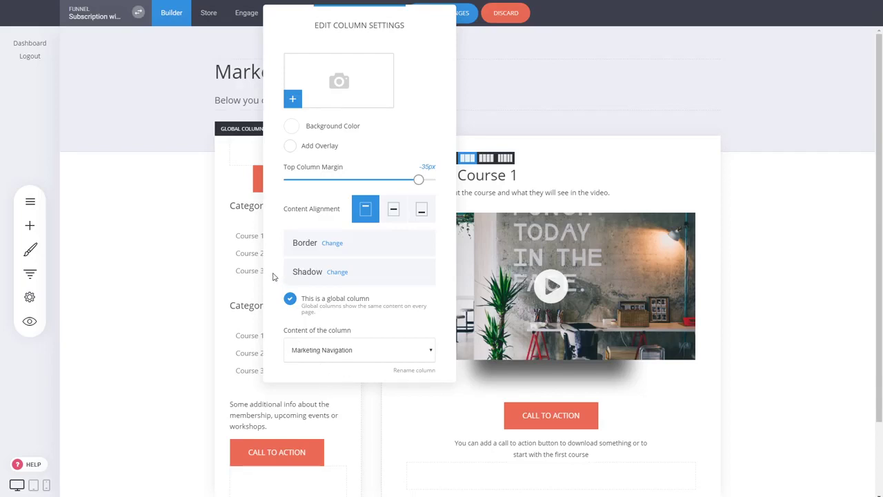
click(187, 247)
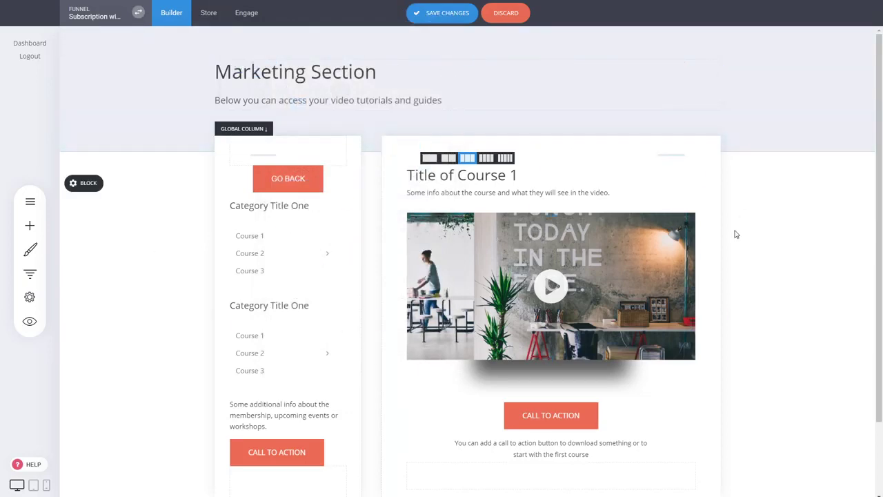
click(448, 18)
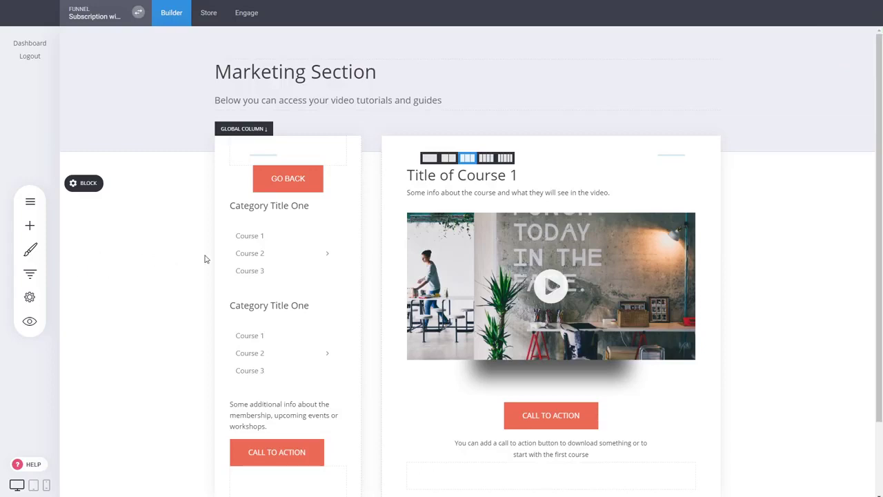
Step: Open the Checkout page, then start adding an upsell step after Checkout
click(30, 273)
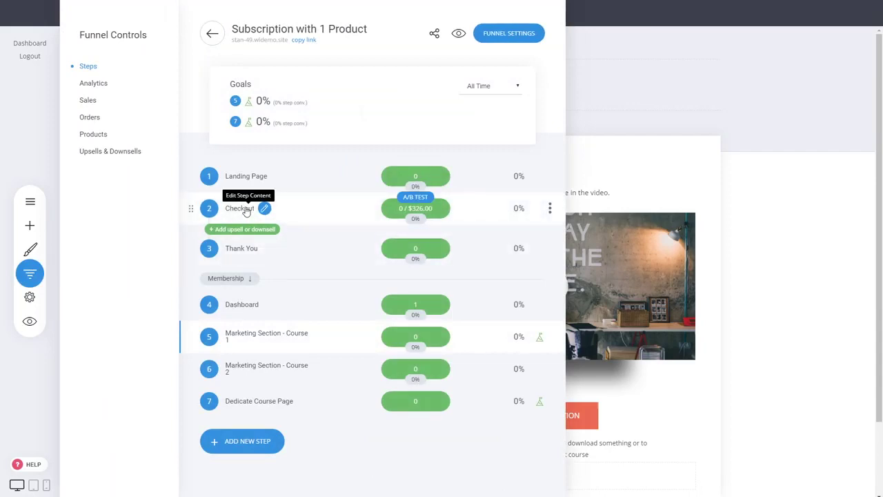
click(247, 210)
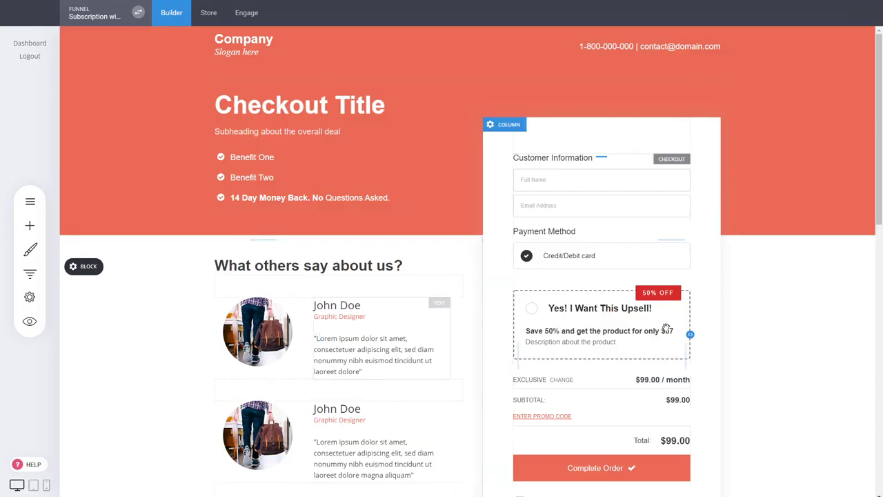
click(30, 273)
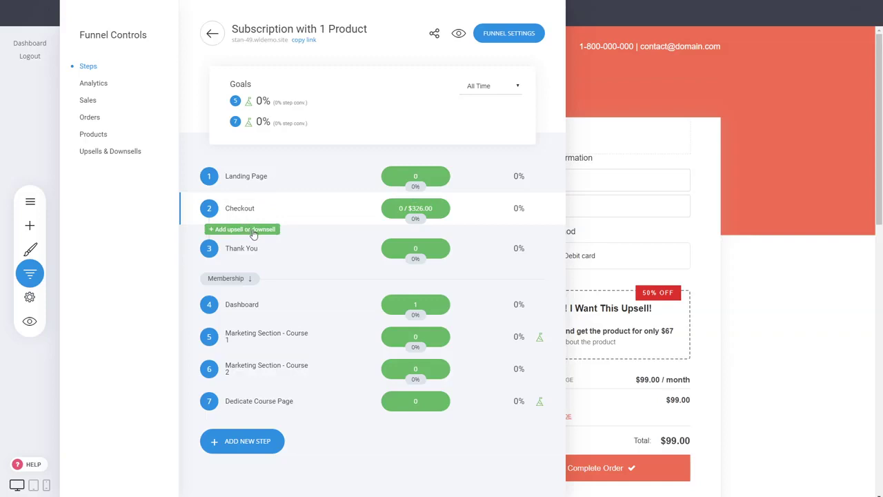
click(254, 231)
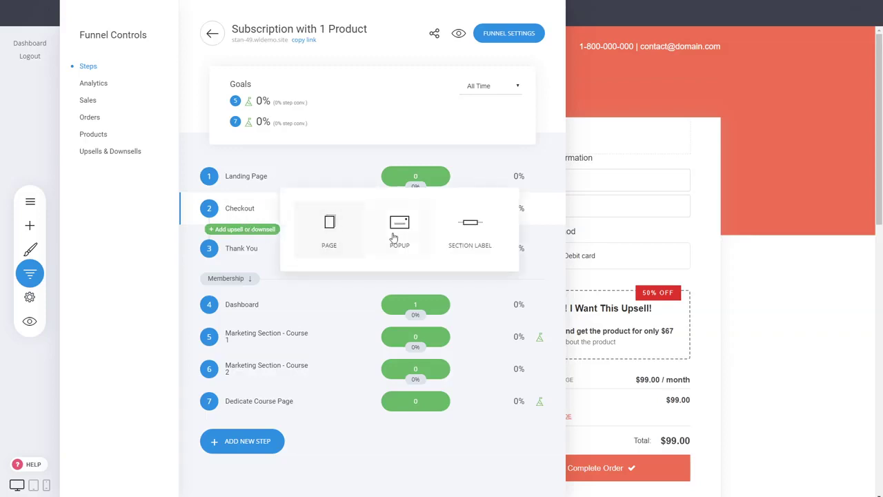
Step: Create an 'Upsell' page after Checkout from a book-mockup Upsells & Downsells template
click(328, 233)
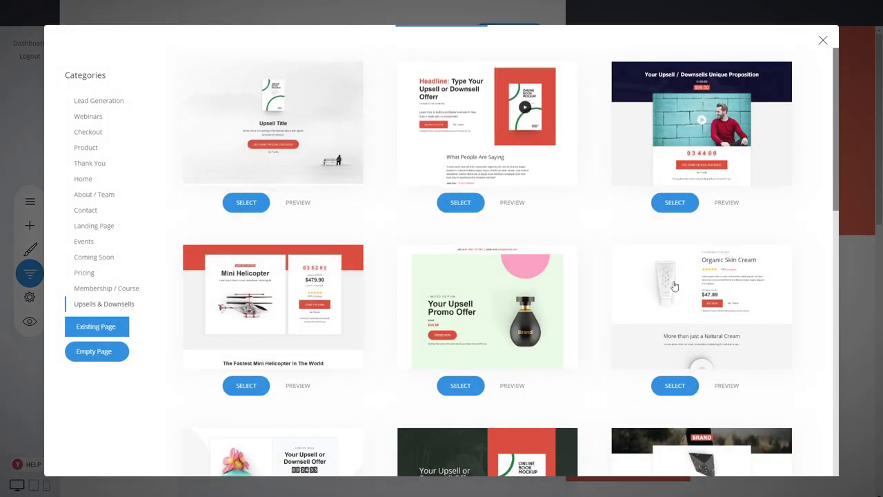
scroll(565, 246, down, 3)
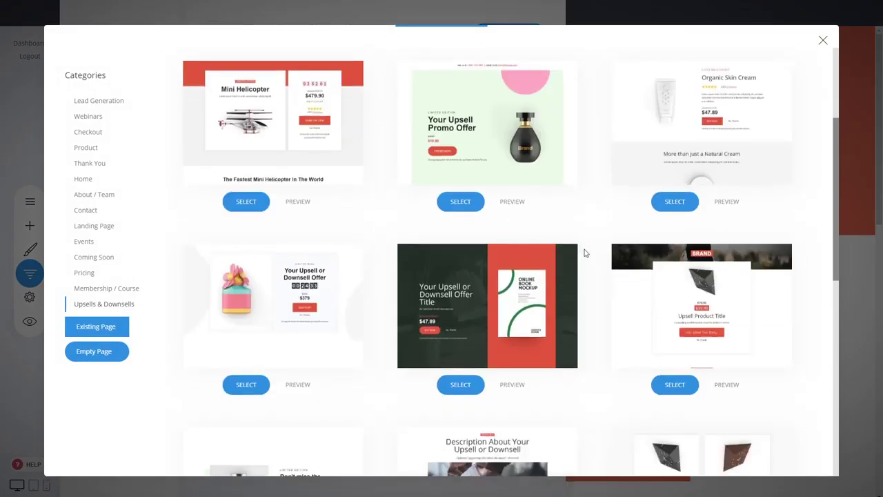
scroll(596, 233, down, 3)
scroll(595, 234, up, 2)
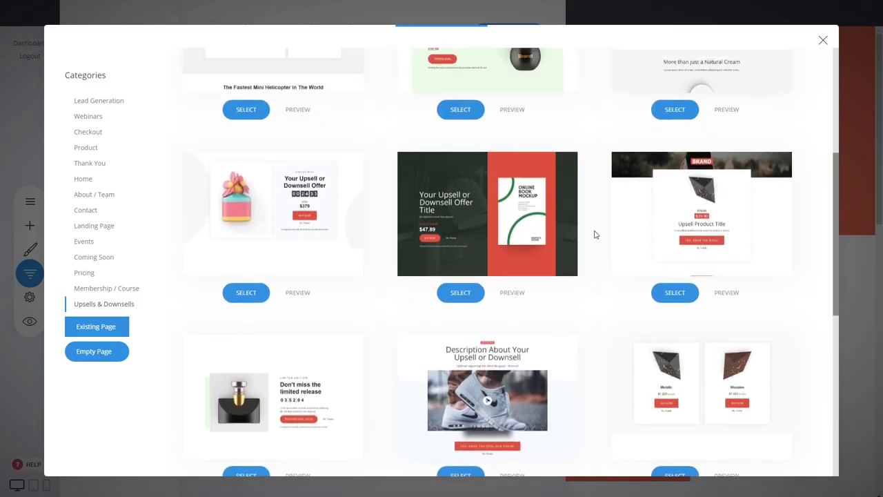
scroll(595, 235, down, 5)
scroll(595, 235, up, 6)
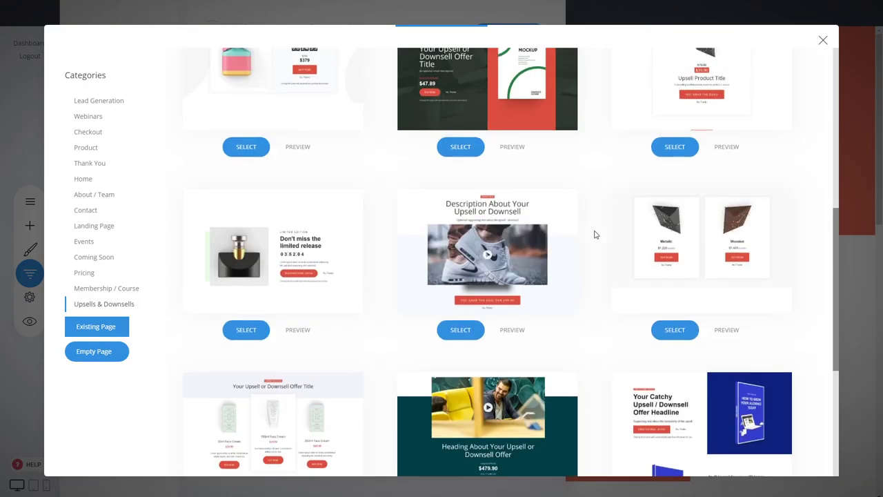
scroll(596, 234, down, 3)
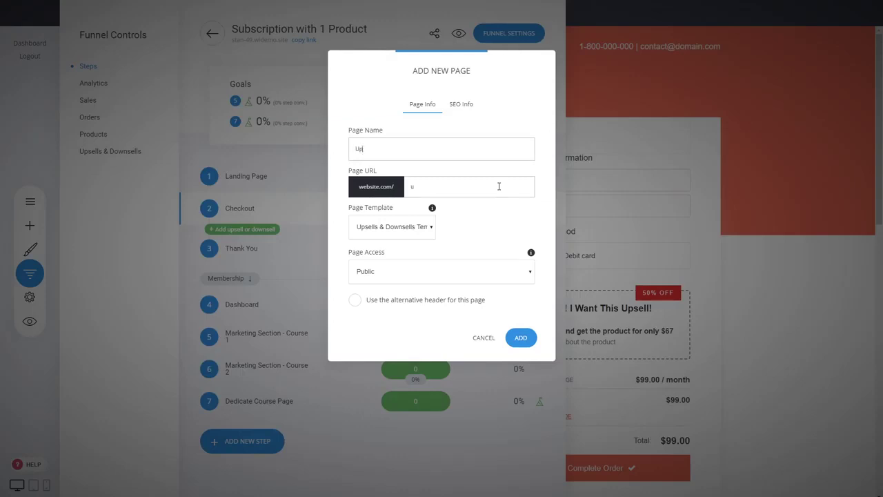
click(521, 337)
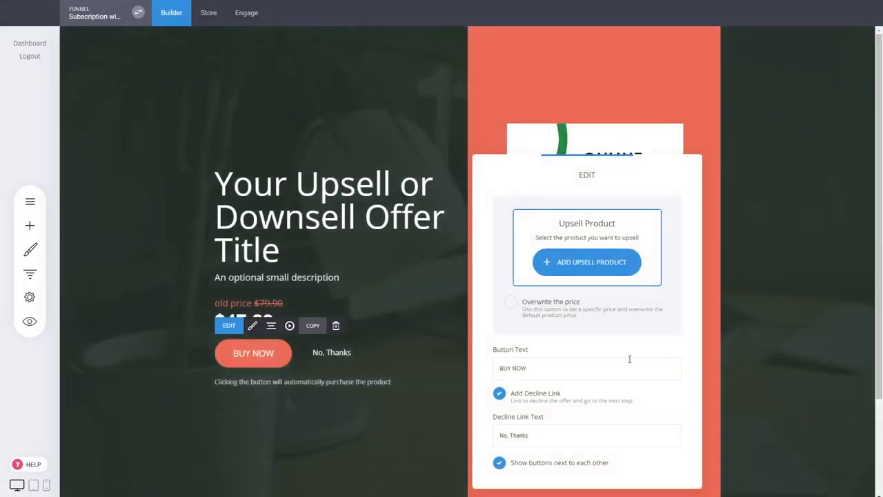
Step: Set Extra Videos as the upsell product and save the Upsell page
click(608, 270)
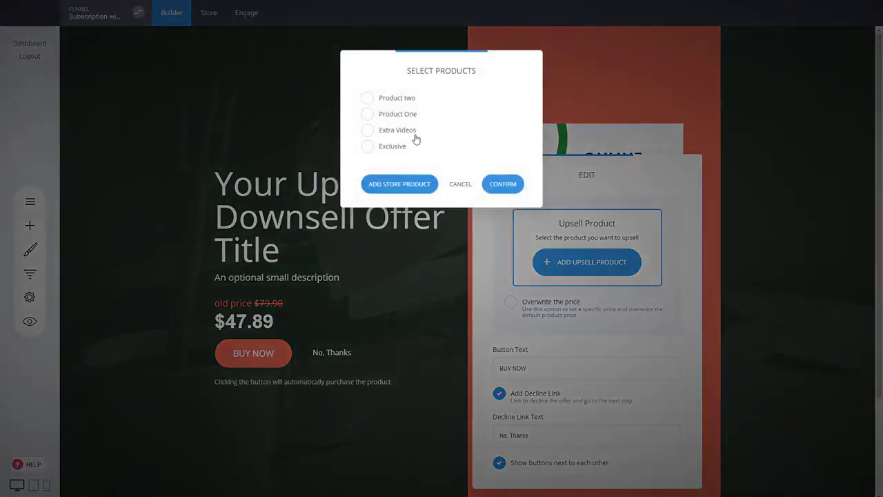
click(403, 134)
click(503, 183)
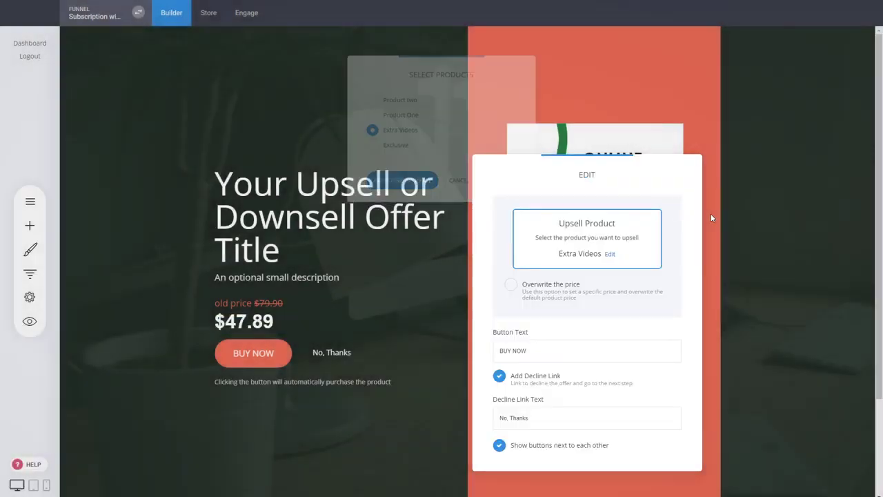
click(759, 201)
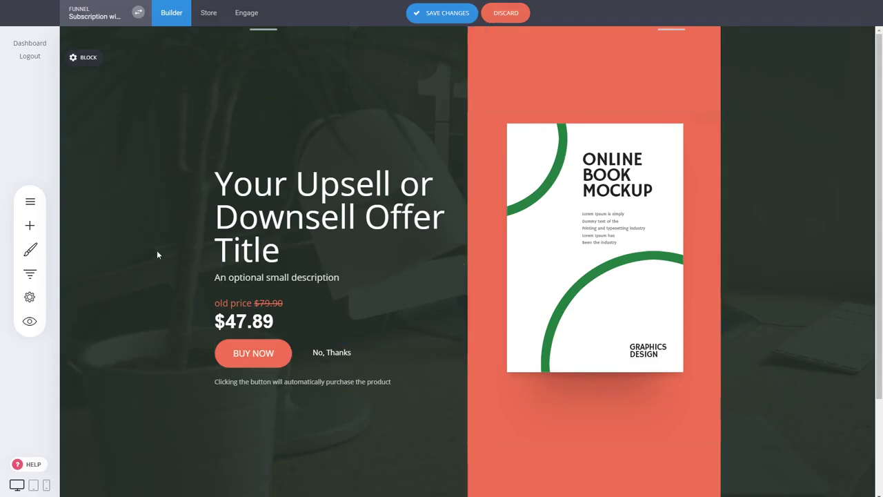
scroll(796, 251, down, 2)
scroll(633, 322, up, 2)
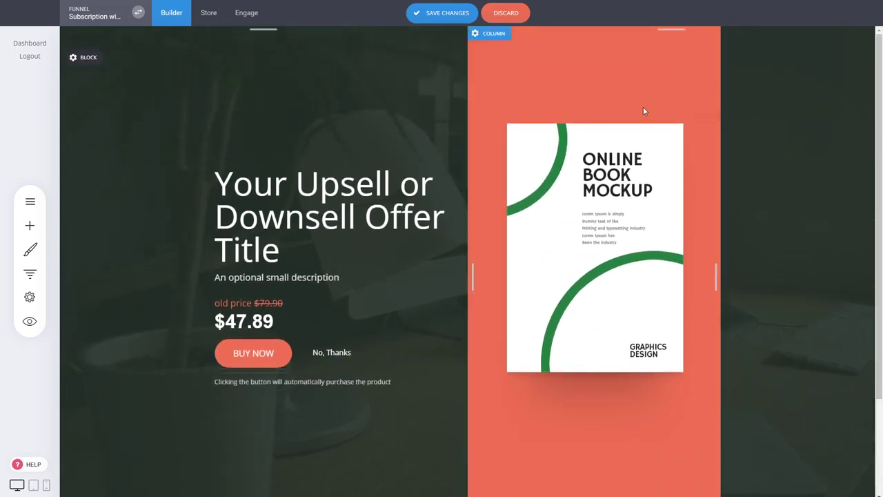
click(445, 15)
Step: Open the Thank You page and select its CALL TO ACTION button
click(30, 273)
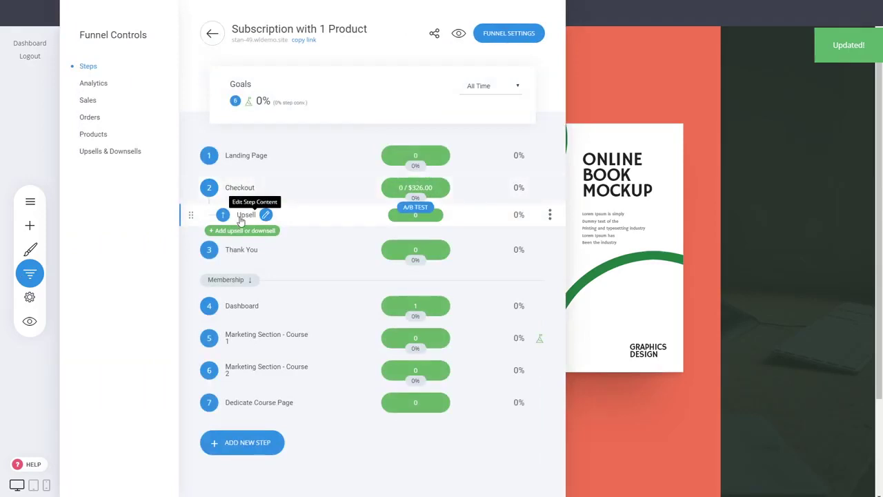
click(742, 304)
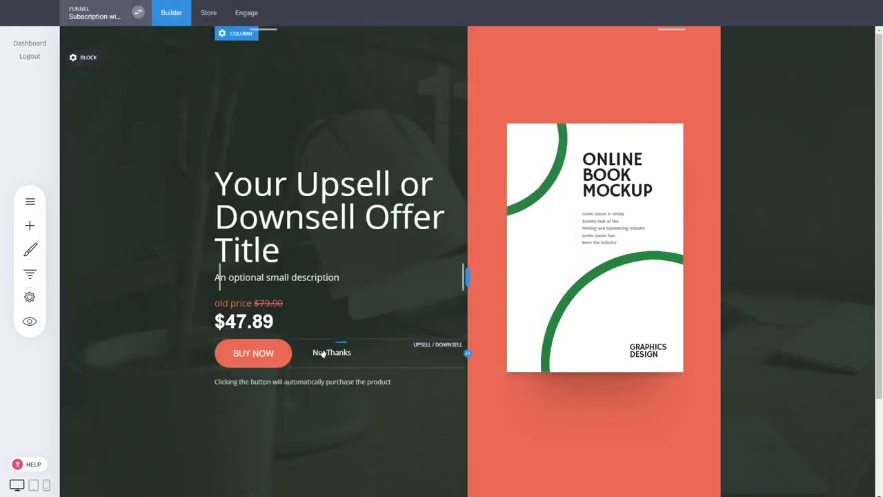
click(29, 274)
click(238, 250)
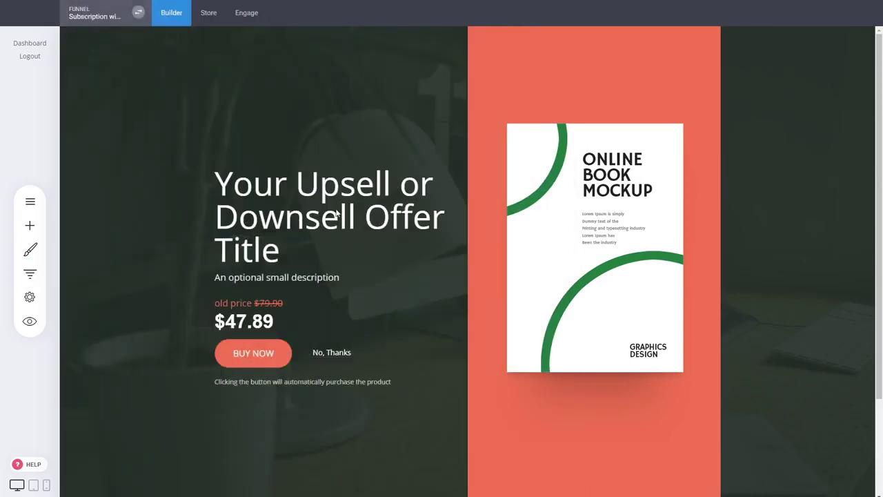
click(498, 304)
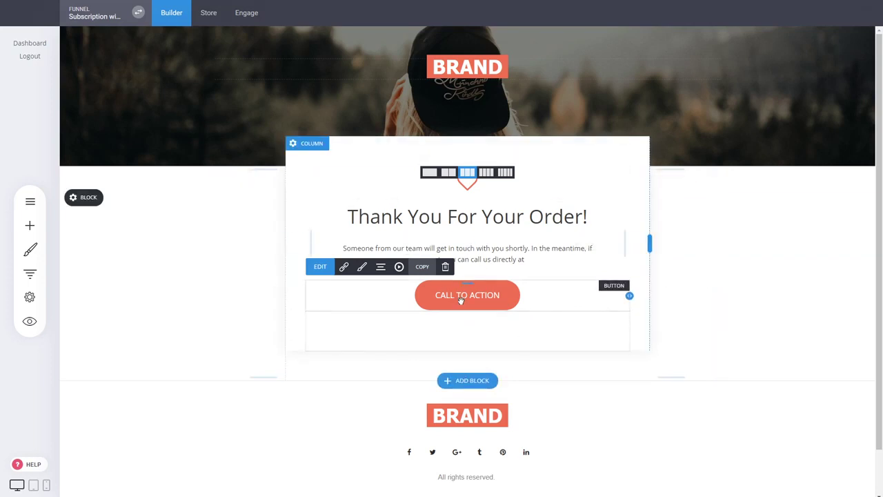
Step: View the Sales / Subscriptions stats ($682.70 sales, 3 active subscriptions), then return to the funnel steps
click(29, 274)
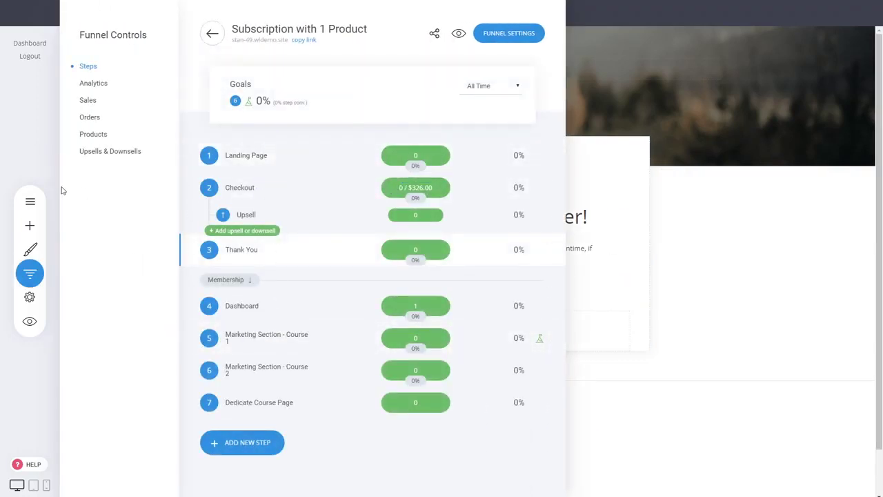
click(88, 101)
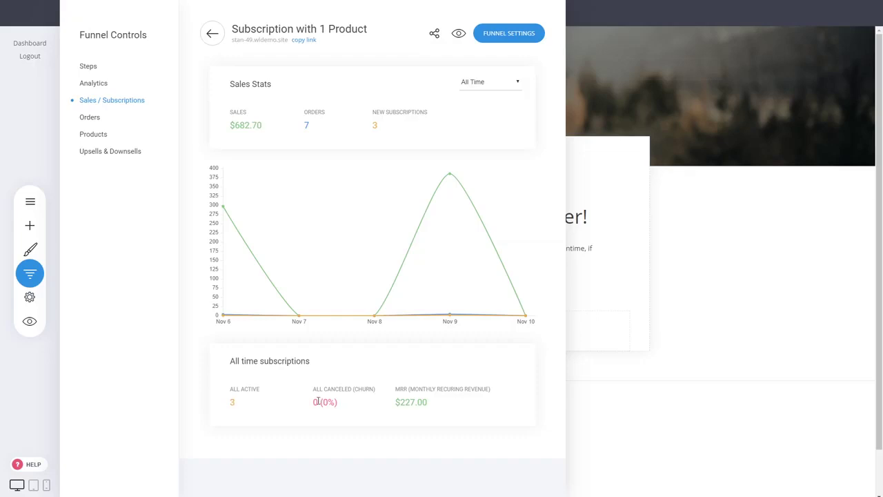
click(686, 252)
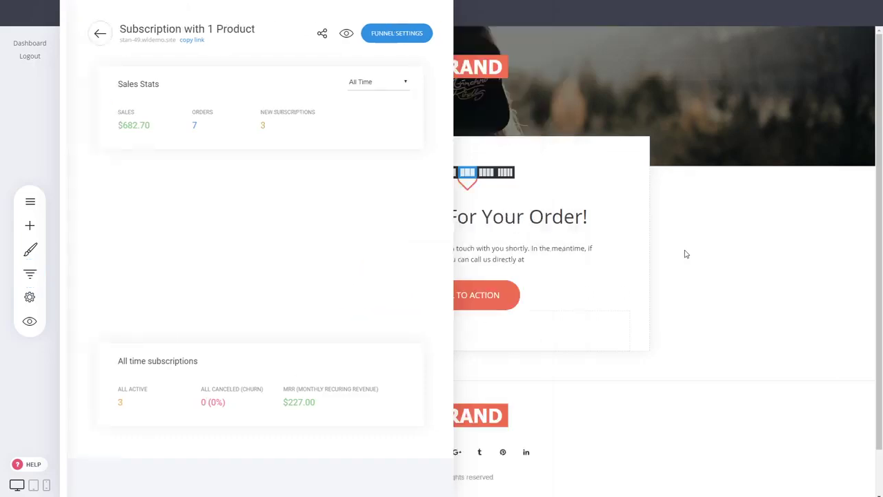
click(24, 275)
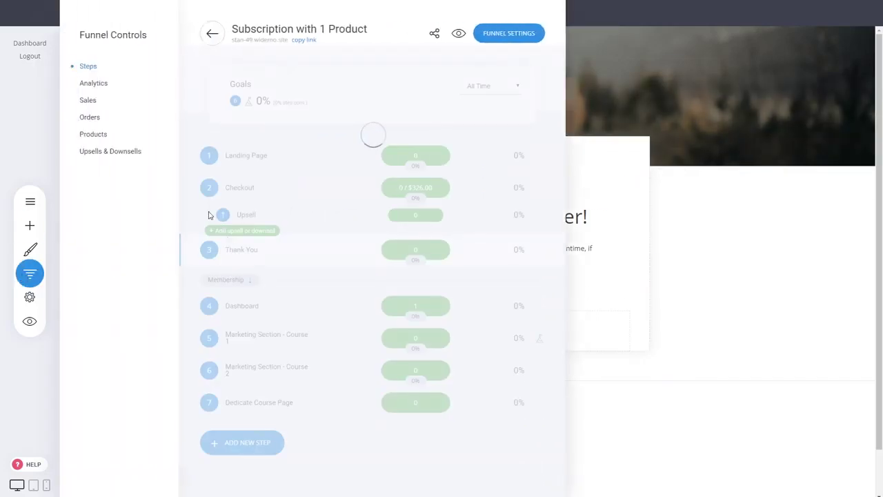
Step: Preview the Dashboard page and open the member's Account Setting subscriptions list
click(221, 306)
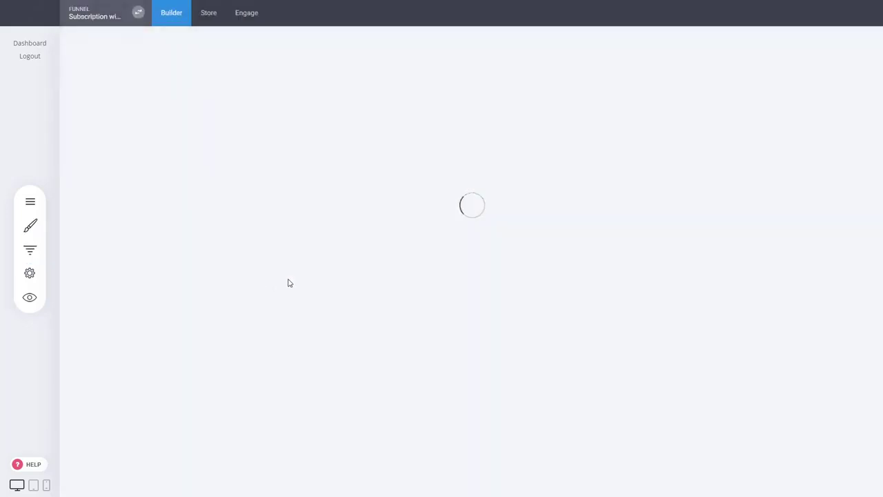
click(30, 324)
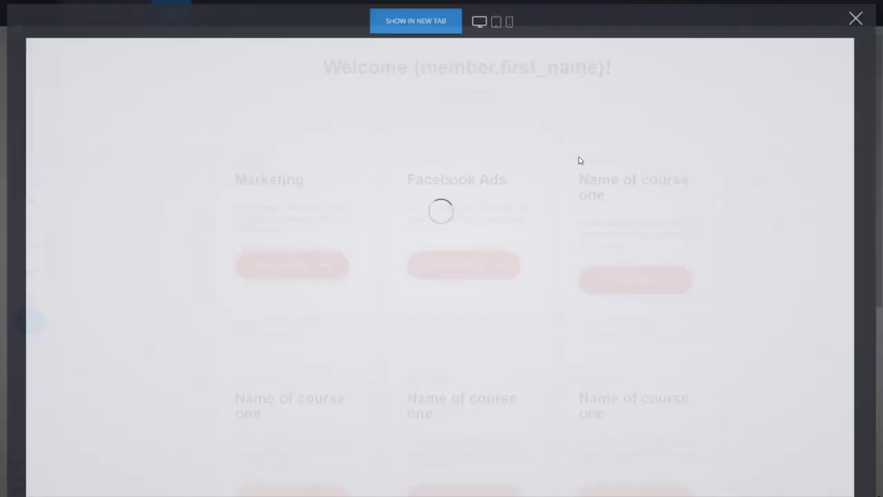
click(434, 102)
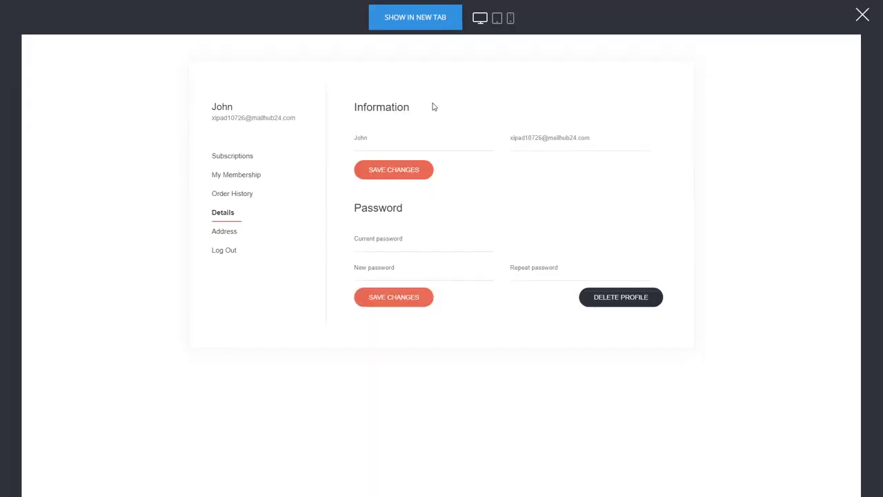
click(234, 158)
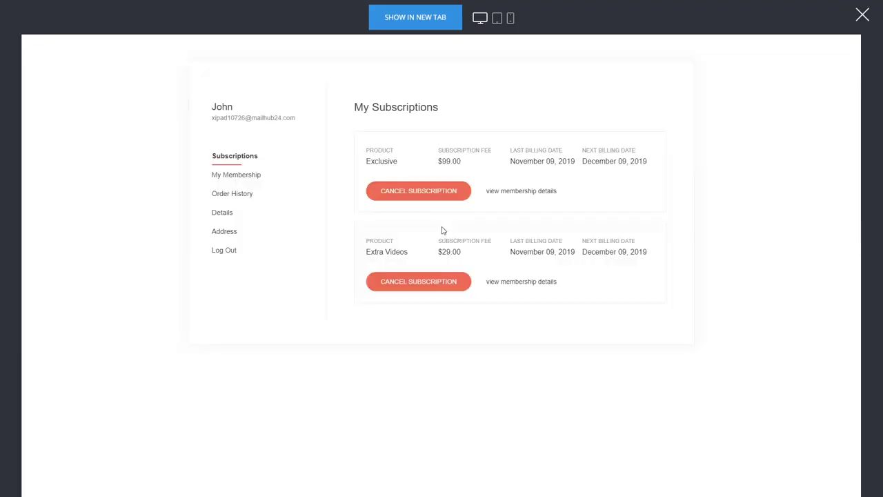
Step: Cancel the $29.00 Extra Videos subscription, then close the preview and reopen Funnel Controls
click(447, 286)
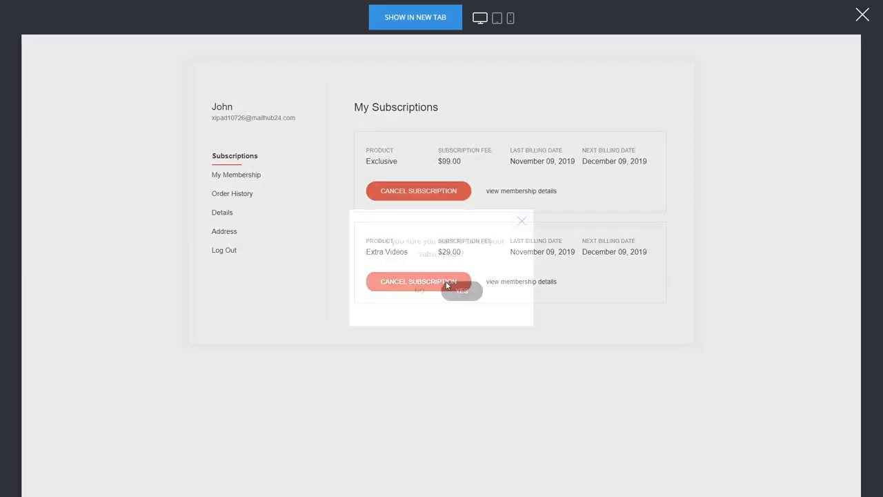
click(464, 290)
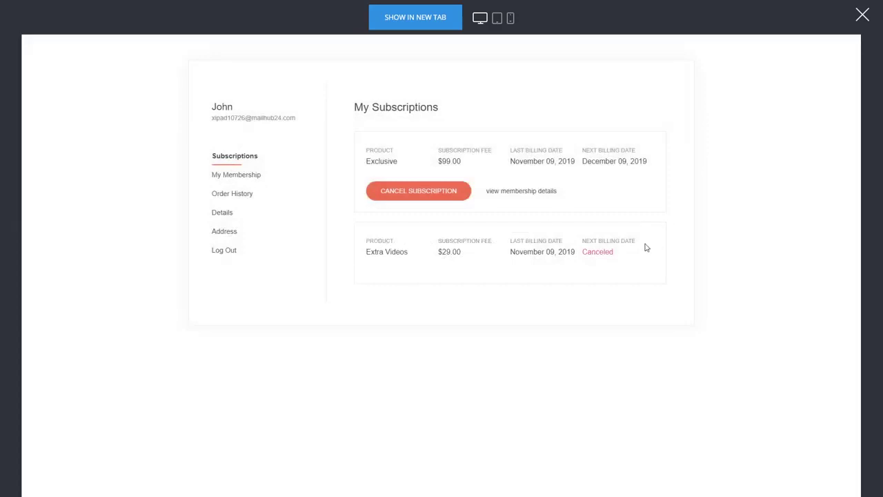
click(862, 15)
click(31, 273)
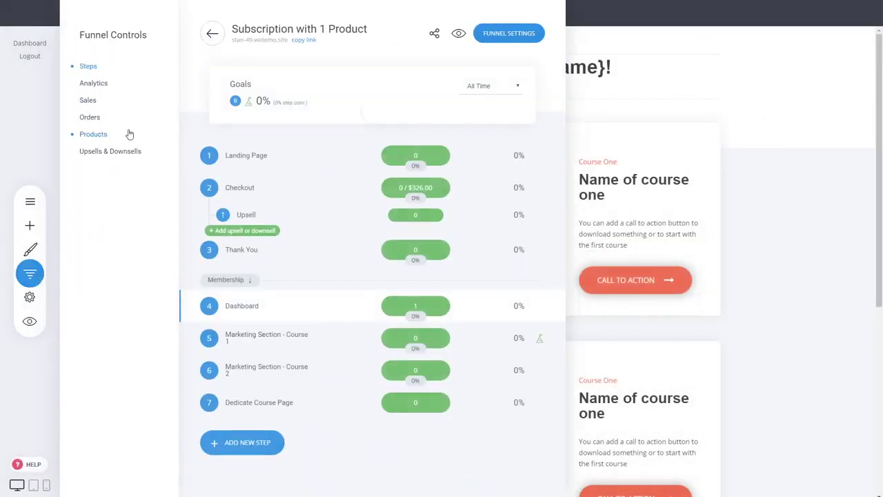
Step: Review the Sales / Subscriptions stats, checking the active subscriptions, recurring revenue and canceled counts
click(95, 102)
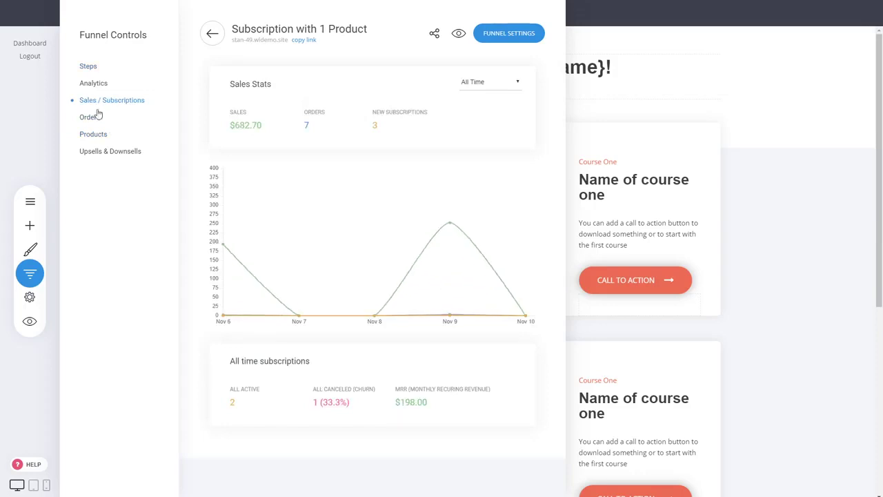
double_click(233, 401)
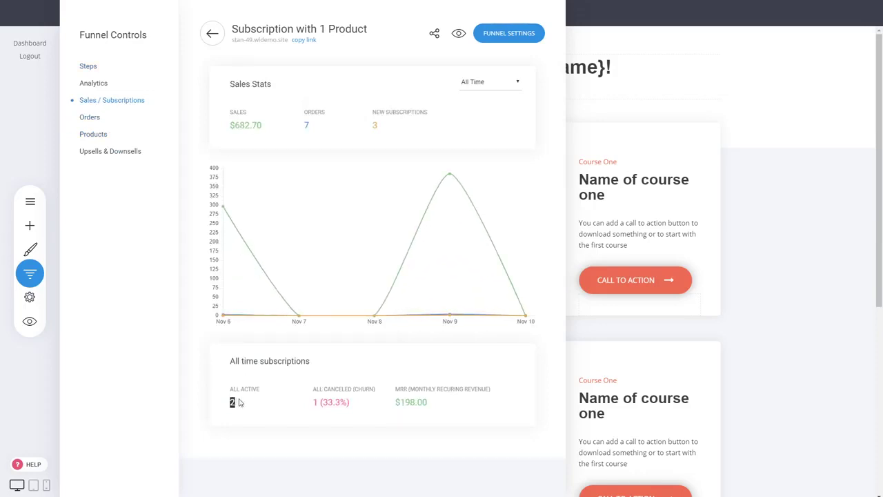
mouse_move(399, 402)
mouse_down()
mouse_move(417, 402)
mouse_move(401, 402)
mouse_up()
click(415, 402)
click(488, 399)
click(343, 402)
Step: Check Orders, Products and Upsells & Downsells stats ($49.90 revenue, 16.7% success), then close the panel
click(87, 116)
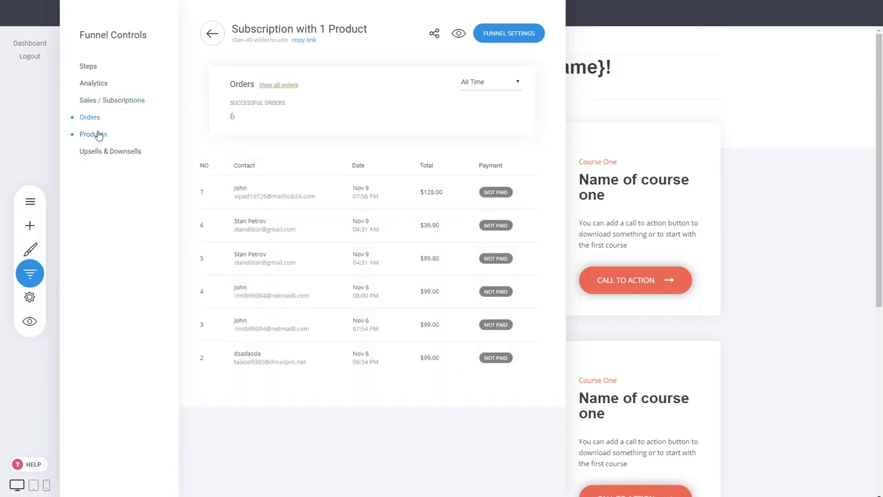
click(93, 134)
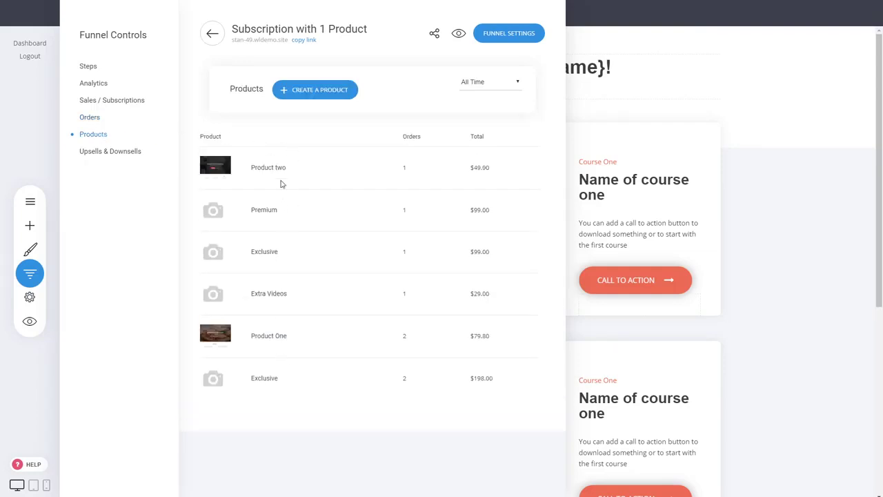
click(107, 152)
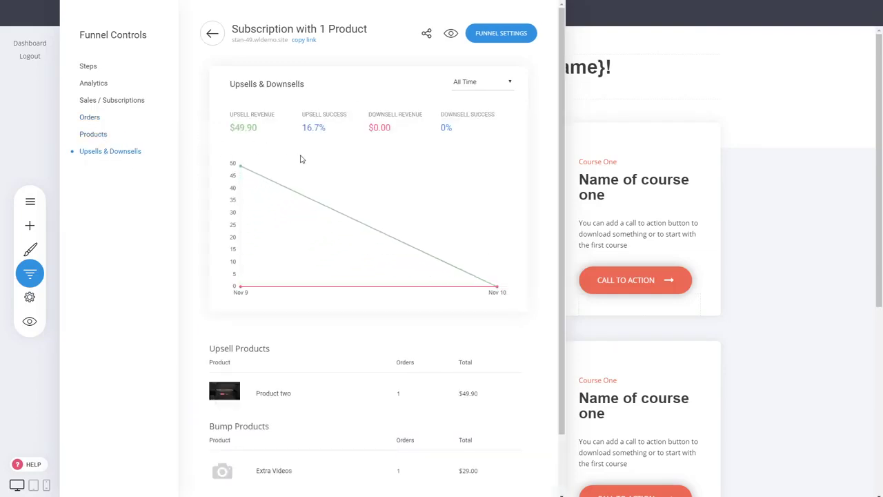
scroll(348, 270, down, 2)
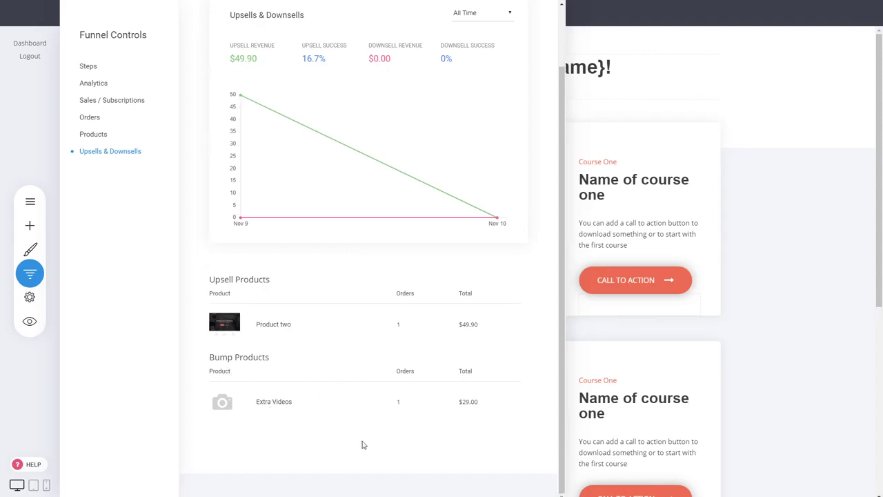
scroll(428, 382, up, 2)
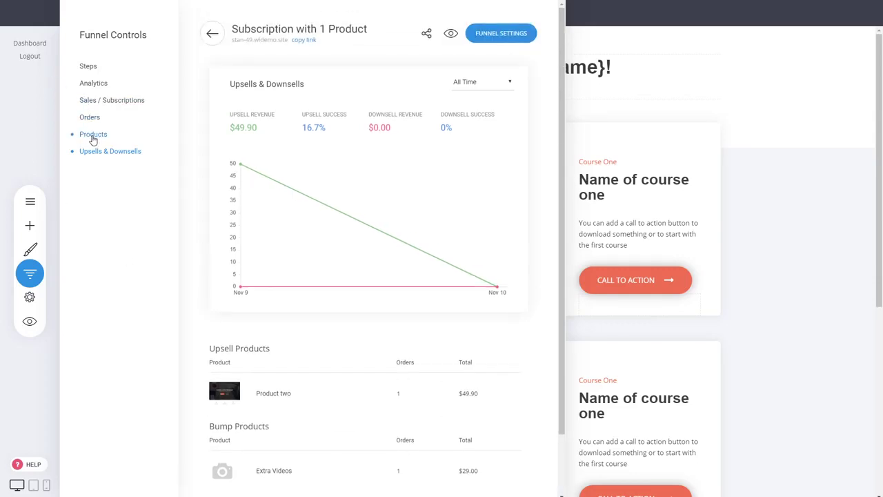
click(681, 187)
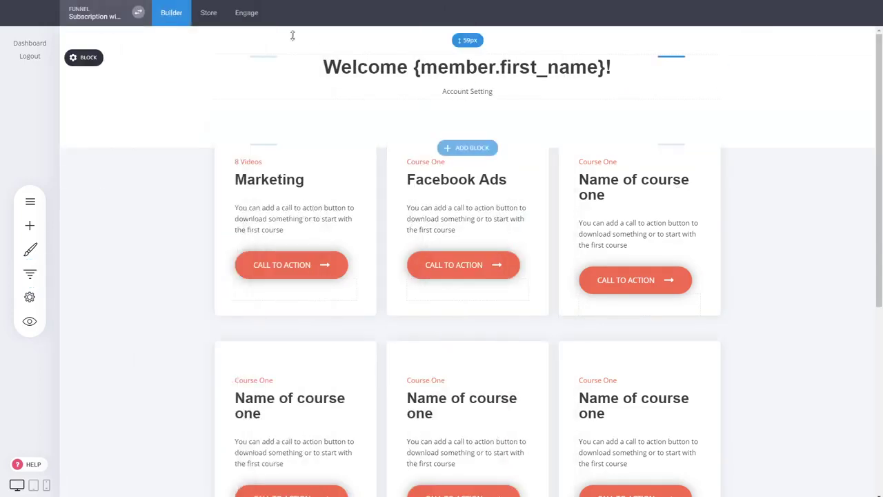
Step: In Engage, compare the Extra Videos (0 members) and Exclusive groups, then open the member's contact record
click(246, 14)
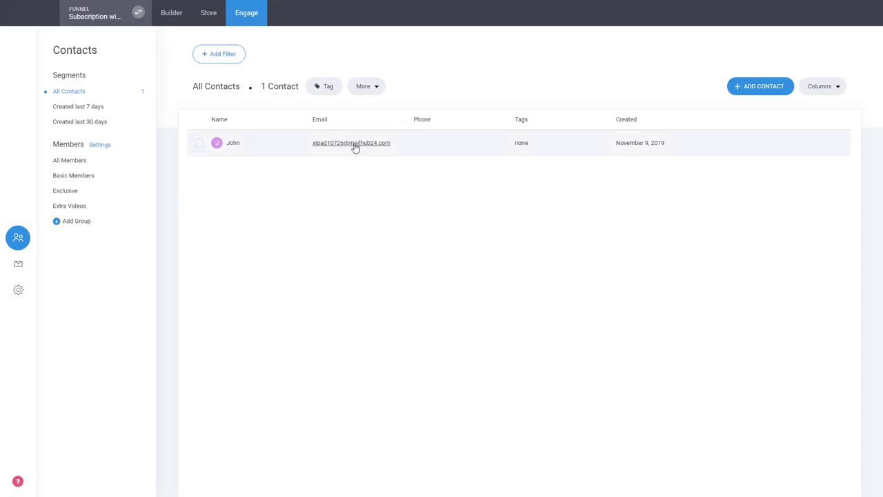
click(81, 206)
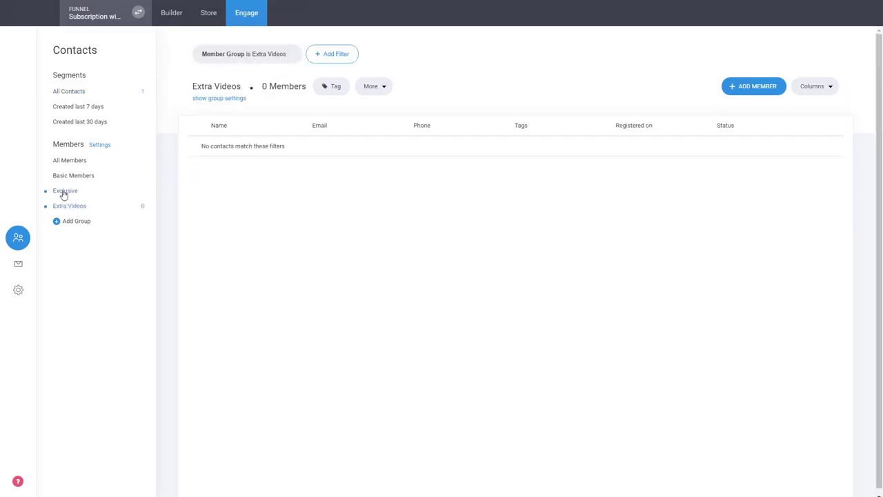
click(64, 194)
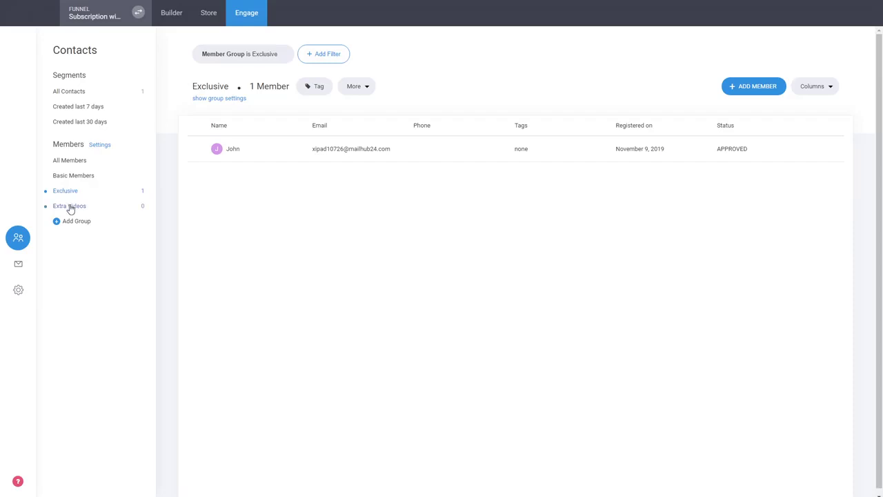
click(71, 207)
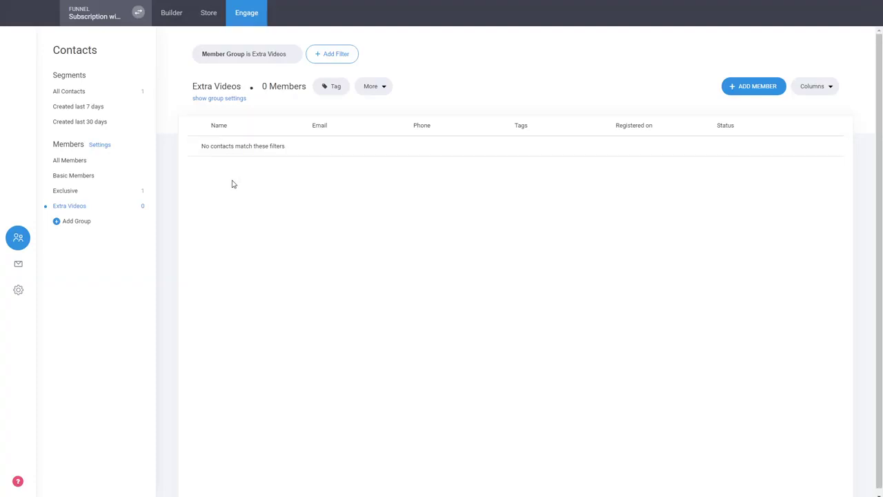
click(81, 193)
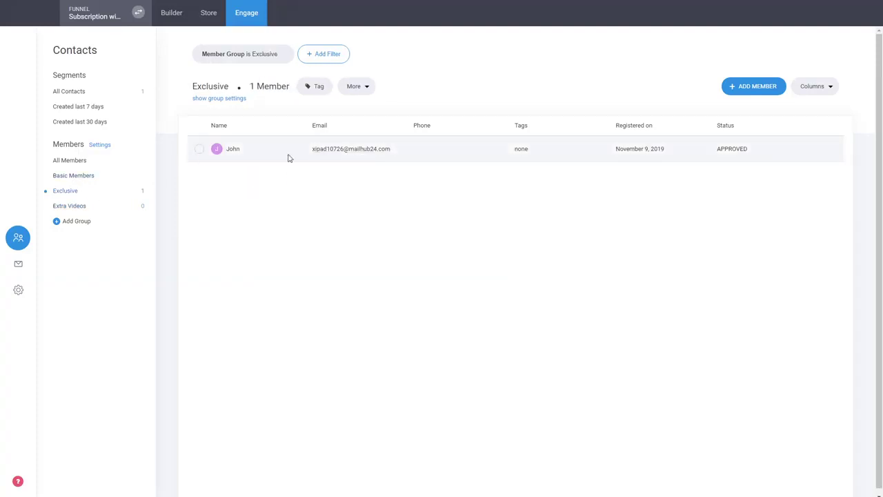
click(367, 151)
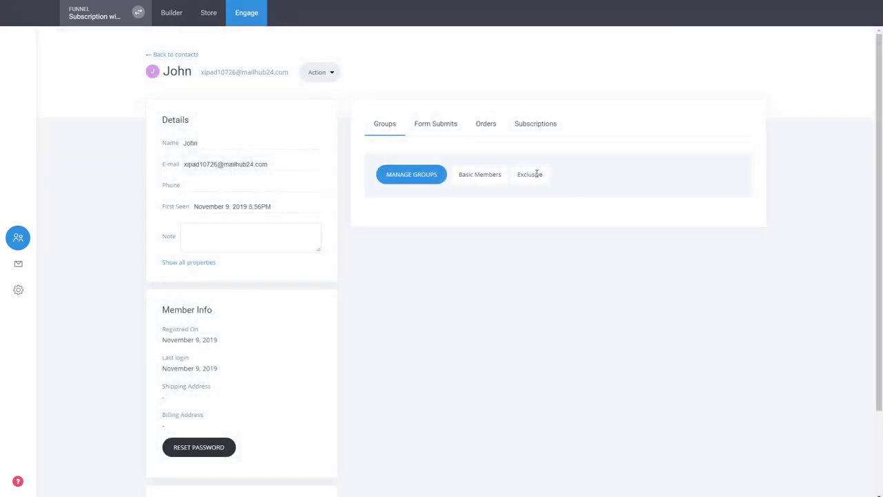
Step: Check the member's group assignments without changes and view their Orders and Subscriptions tabs
click(424, 178)
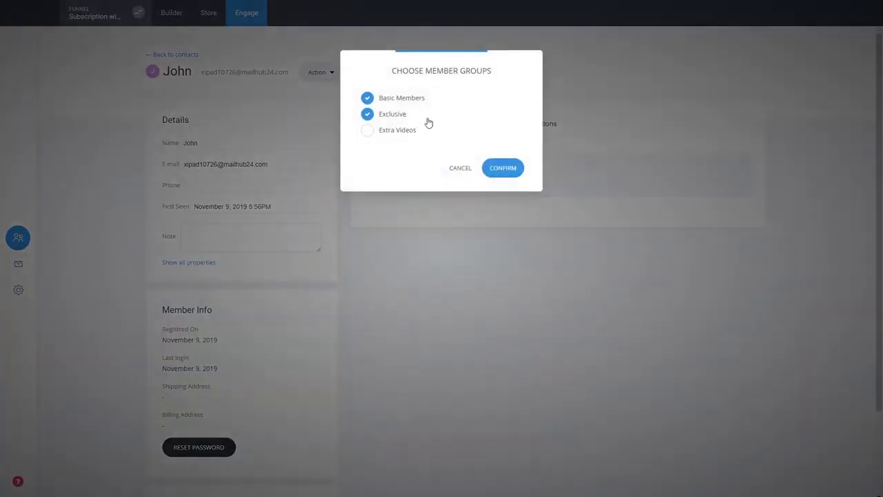
click(457, 170)
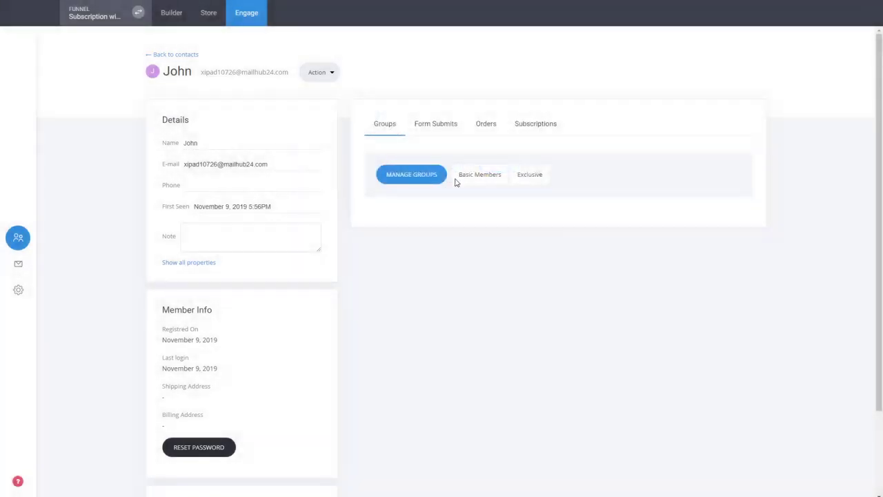
click(487, 125)
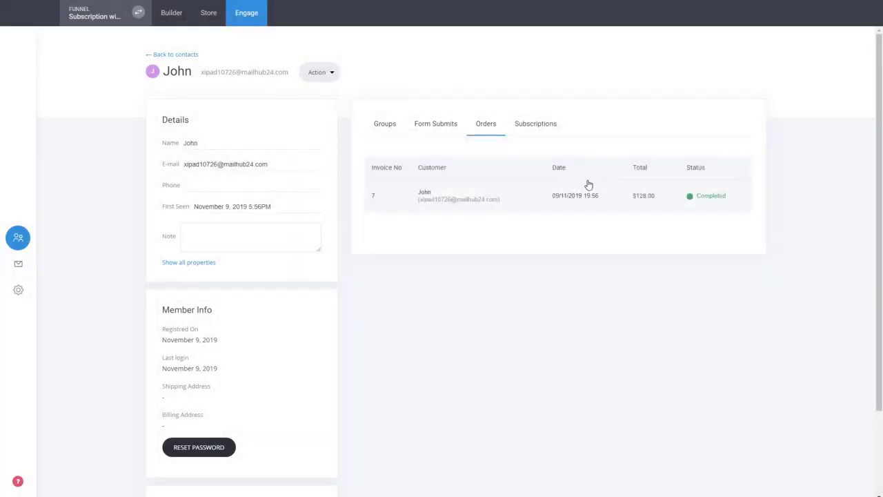
click(545, 129)
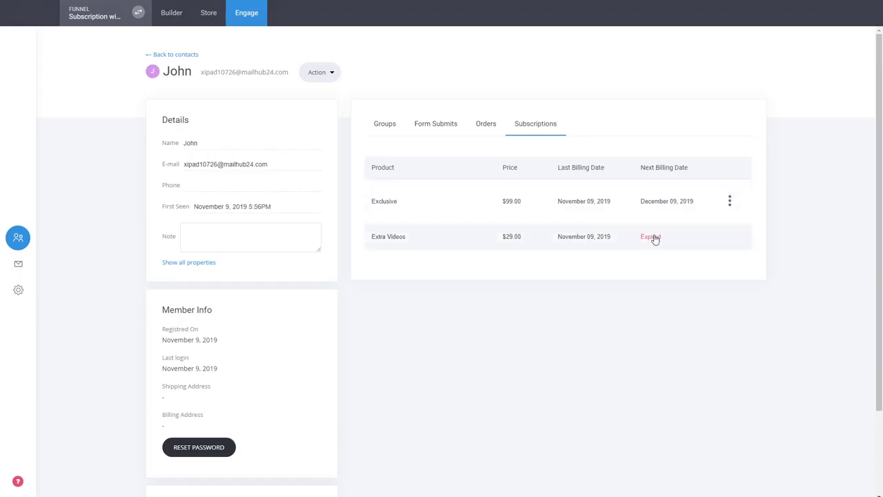
Step: Inspect the Exclusive subscription options and all contact properties, then go back to contacts
click(730, 200)
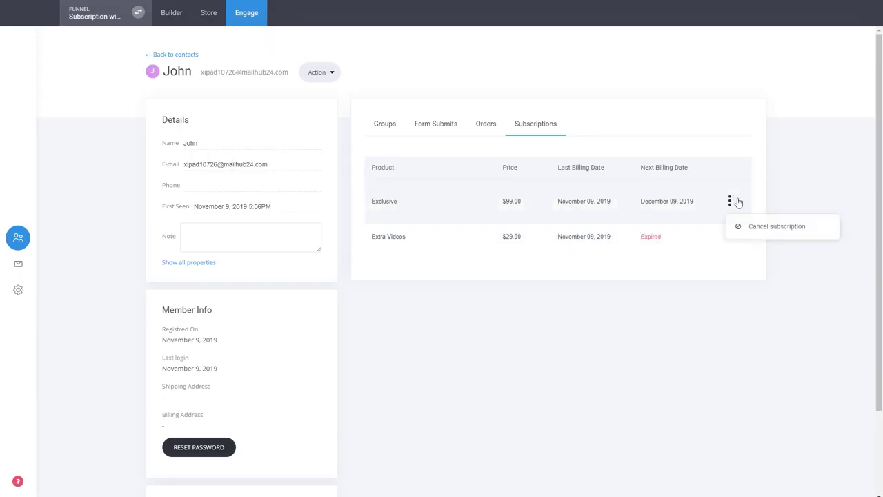
click(641, 325)
scroll(254, 311, down, 2)
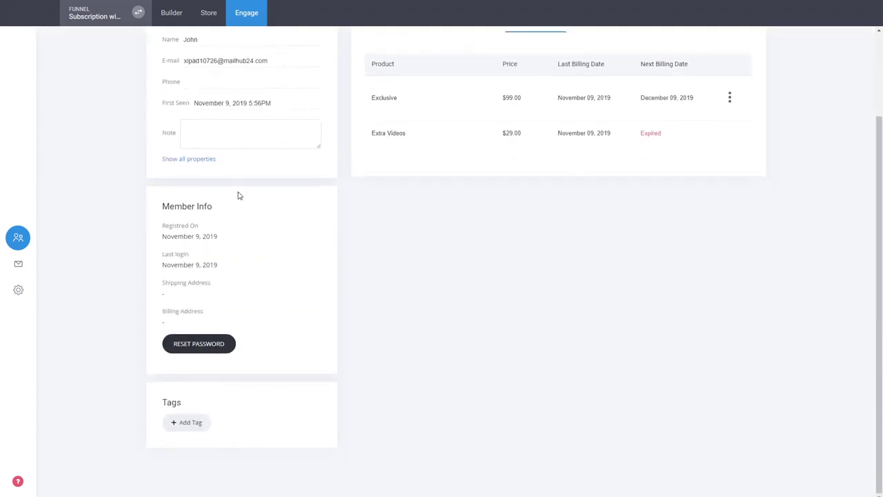
click(200, 161)
scroll(404, 154, down, 4)
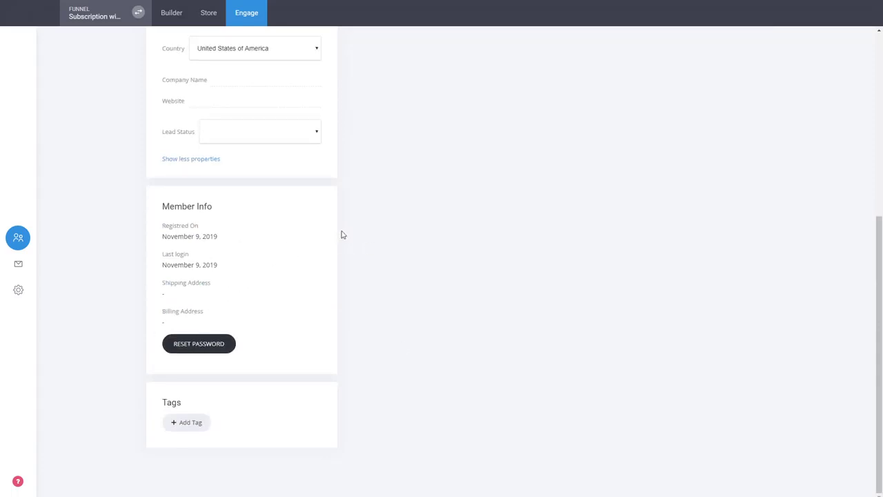
scroll(189, 366, up, 6)
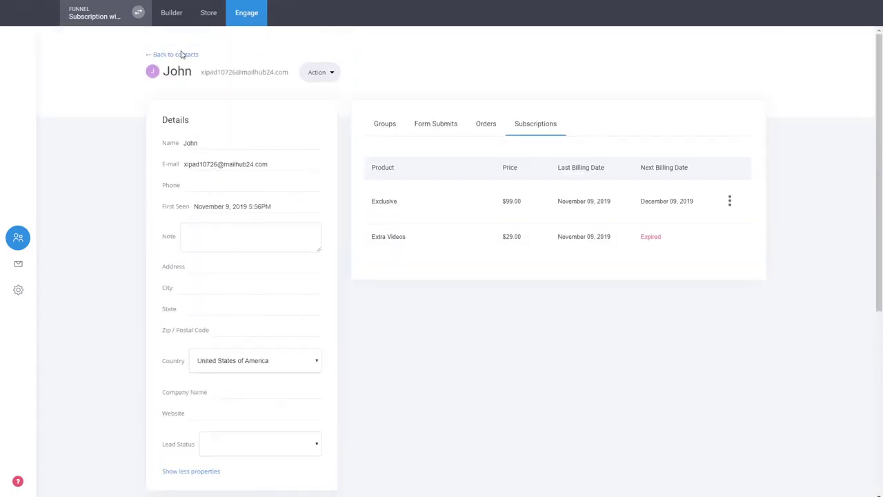
click(182, 54)
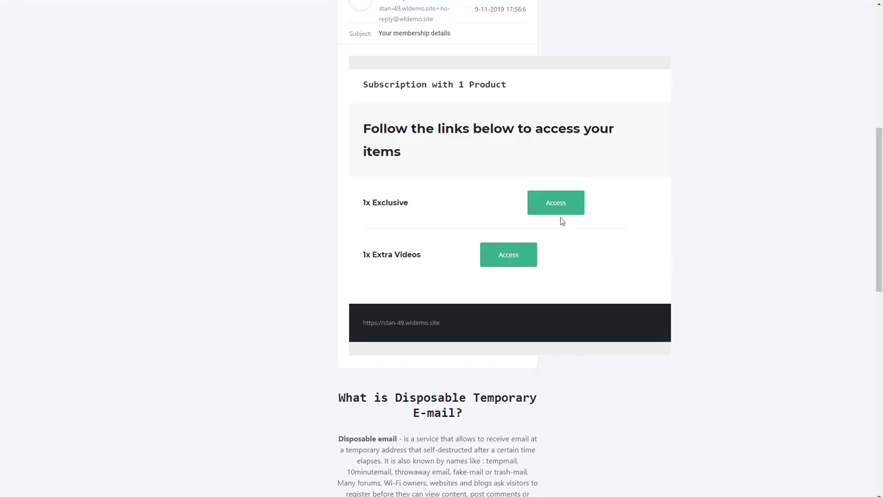
Step: Switch from the Engage contacts back to the funnel Builder
scroll(562, 221, up, 1)
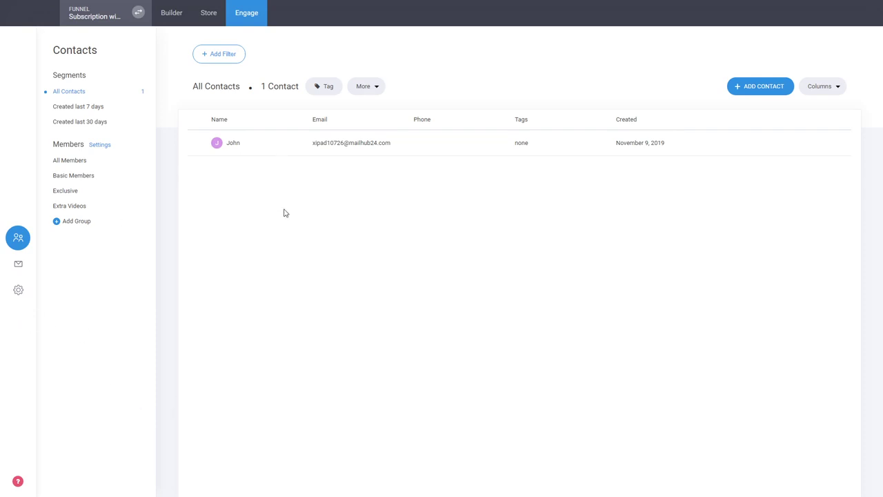
click(182, 17)
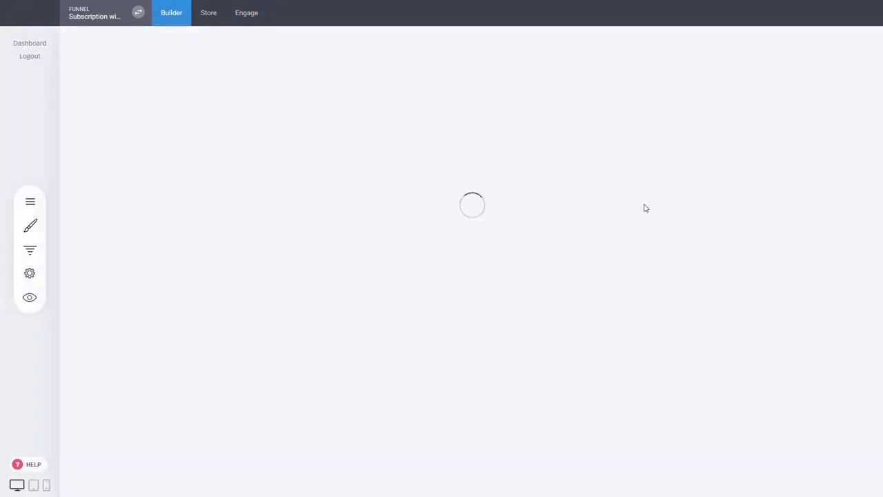